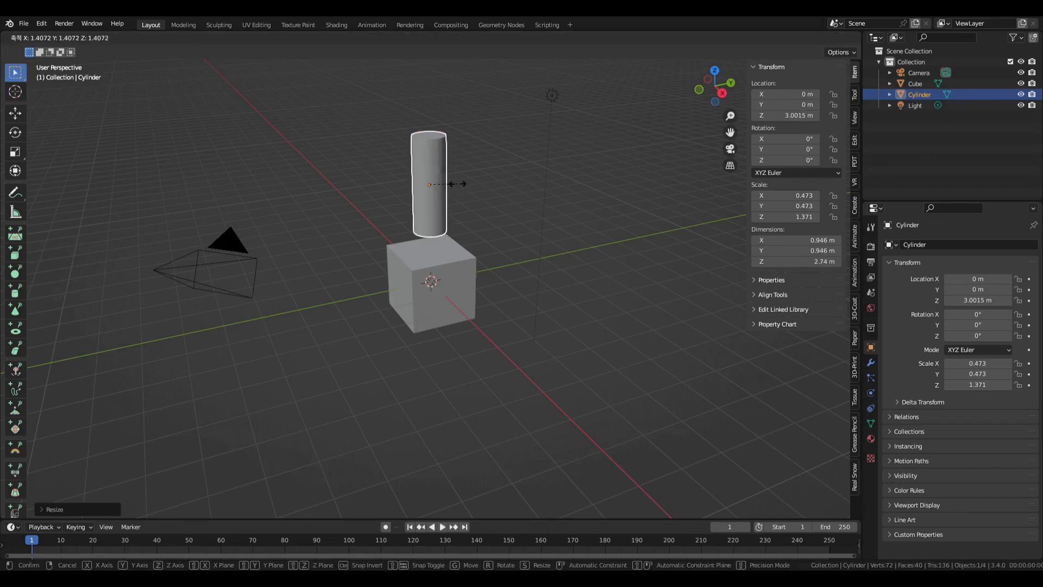
Enlarge the cylinder to about 1.54 m wide and 4.45 m tall, and lower it to about Z 2.49 m
{"action": "left_click", "coordinate": [474, 182]}
{"action": "key", "text": "g"}
{"action": "key", "text": "z"}
{"action": "left_click", "coordinate": [510, 220]}
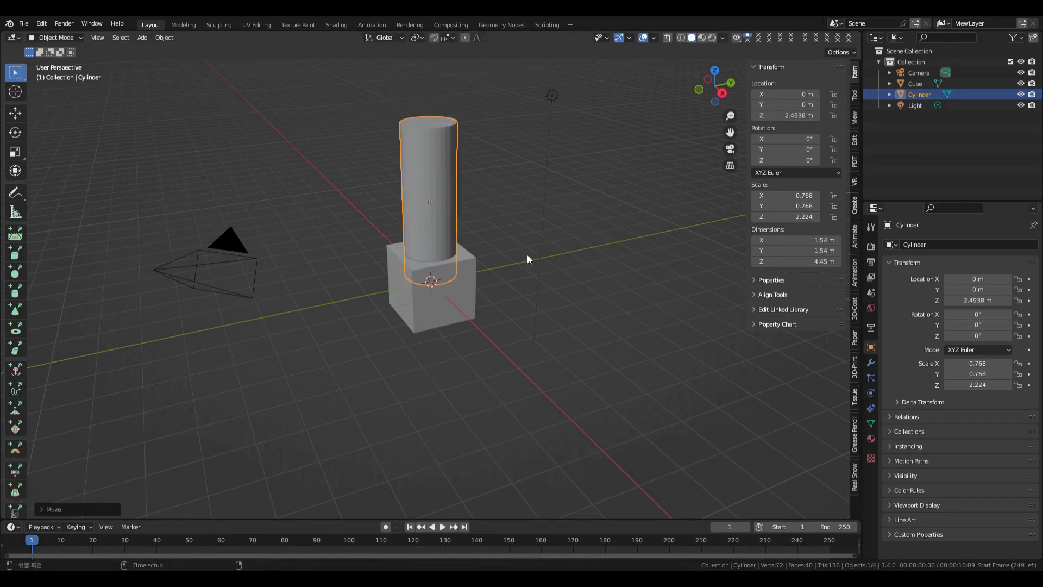
{"action": "middle_click_drag", "start_coordinate": [527, 255], "coordinate": [480, 203]}
Lower the cylinder further into the cube along Z to about 2.25 m
{"action": "key", "text": "KP_1"}
{"action": "key", "text": "KP_5"}
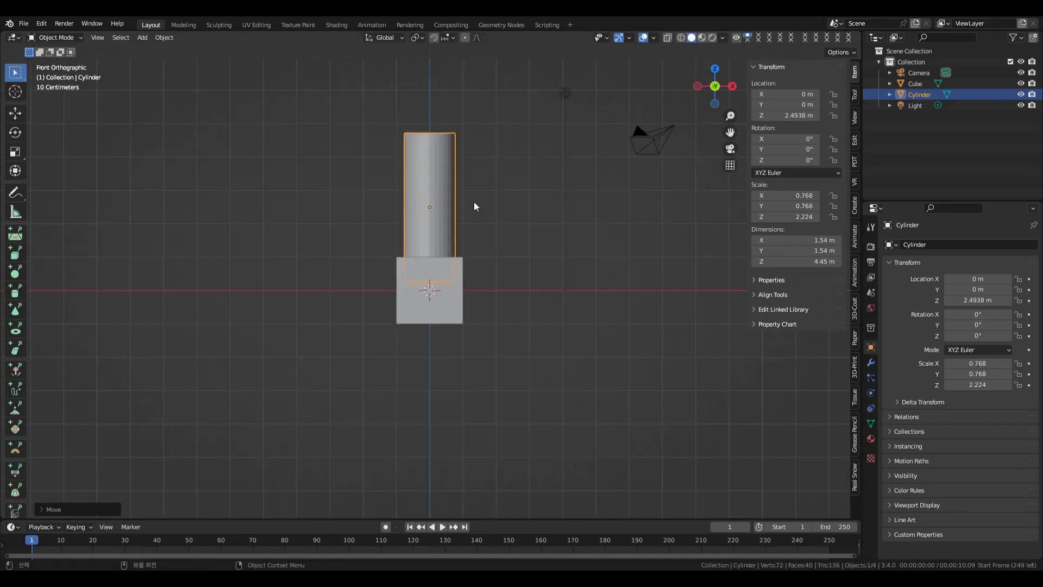
{"action": "scroll", "coordinate": [474, 201], "scroll_direction": "up", "scroll_amount": 4}
{"action": "key", "text": "g"}
{"action": "key", "text": "z"}
{"action": "left_click", "coordinate": [492, 267]}
{"action": "middle_click_drag", "start_coordinate": [493, 268], "coordinate": [476, 147]}
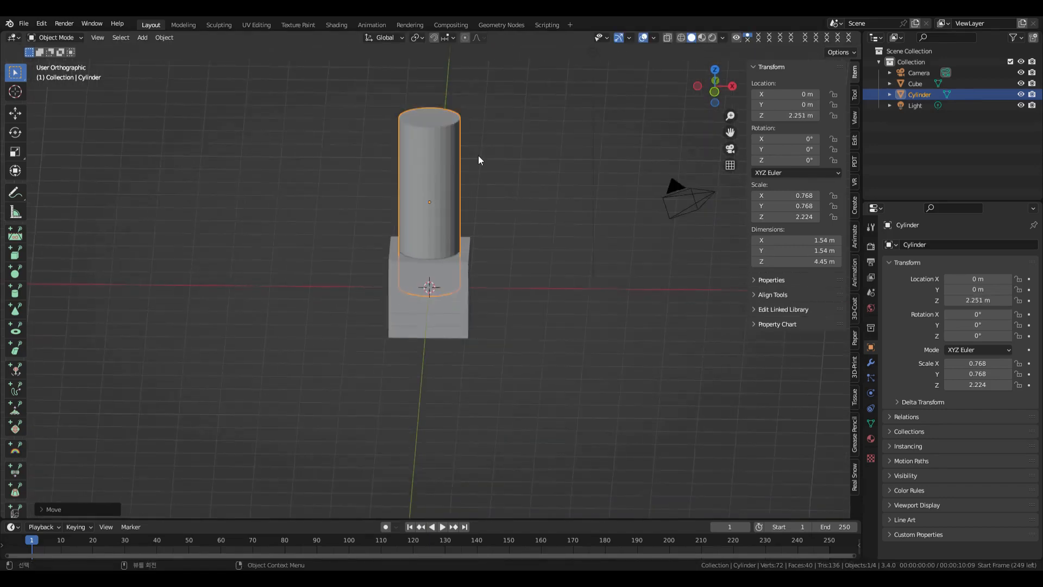
Delete the cylinder and add a new mesh cylinder with 8 vertices at the world origin
{"action": "scroll", "coordinate": [486, 171], "scroll_direction": "down", "scroll_amount": 4}
{"action": "middle_click_drag", "start_coordinate": [540, 188], "coordinate": [480, 226]}
{"action": "key", "text": "Delete"}
{"action": "key", "text": "shift+a"}
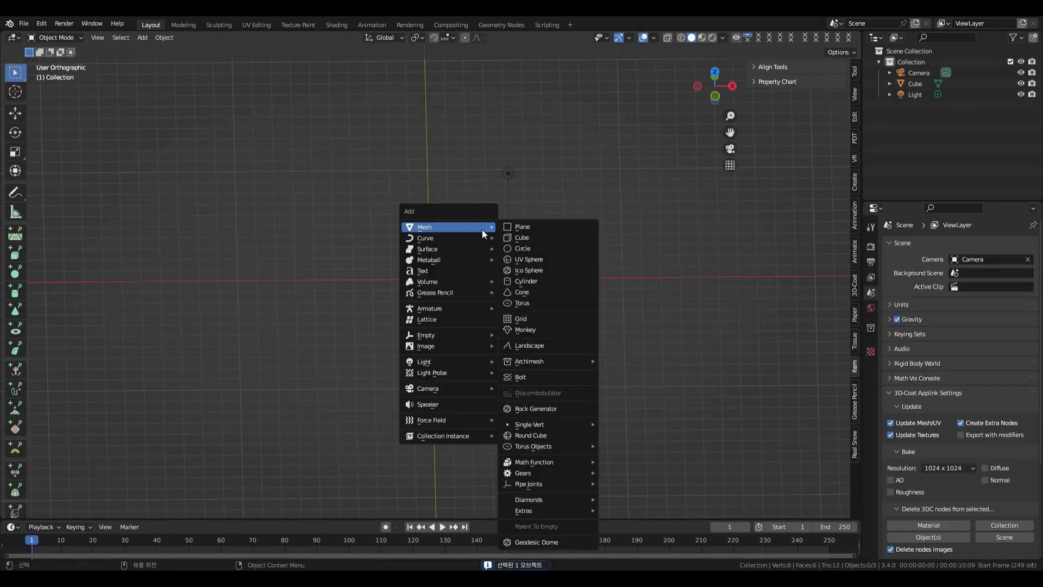
{"action": "left_click", "coordinate": [538, 281]}
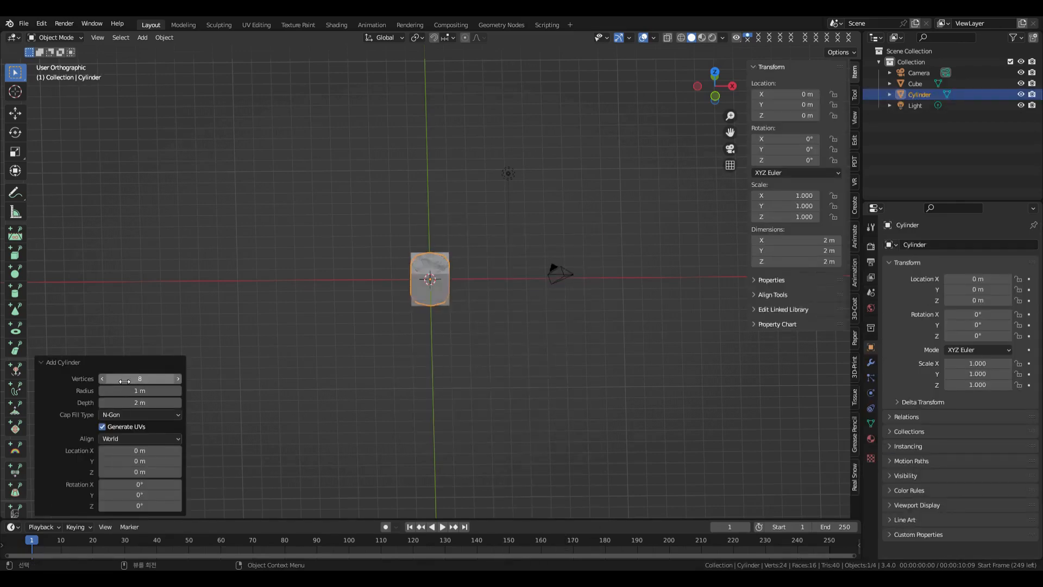
Stretch the 8-sided cylinder along Z to about 10.2 m tall
{"action": "middle_click_drag", "start_coordinate": [468, 284], "coordinate": [531, 315]}
{"action": "key", "text": "KP_3"}
{"action": "key", "text": "r"}
{"action": "right_click", "coordinate": [478, 287]}
{"action": "key", "text": "s"}
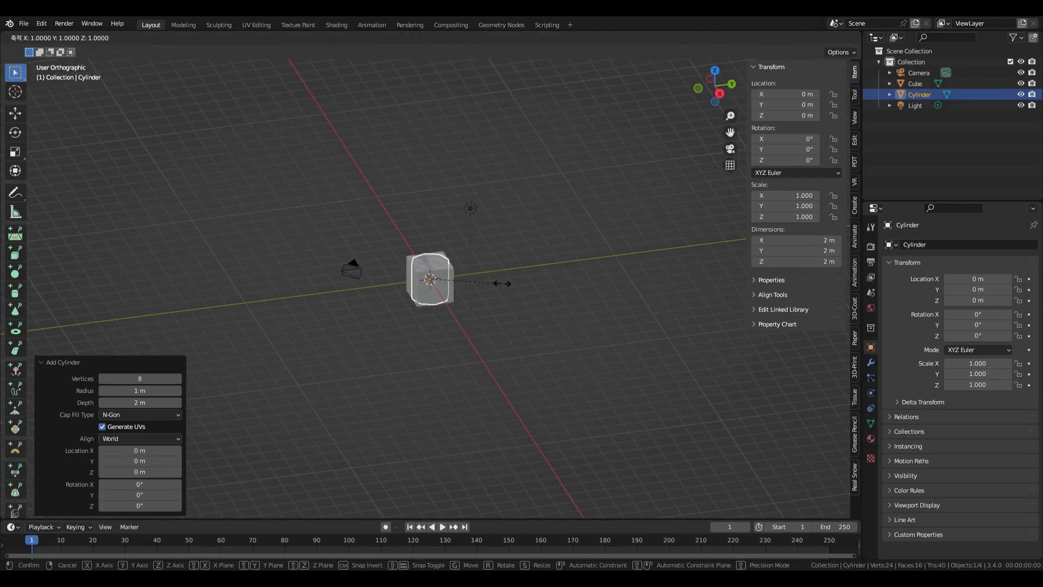
{"action": "key", "text": "z"}
{"action": "left_click", "coordinate": [621, 63]}
{"action": "key", "text": "s"}
{"action": "key", "text": "z"}
{"action": "left_click", "coordinate": [512, 251]}
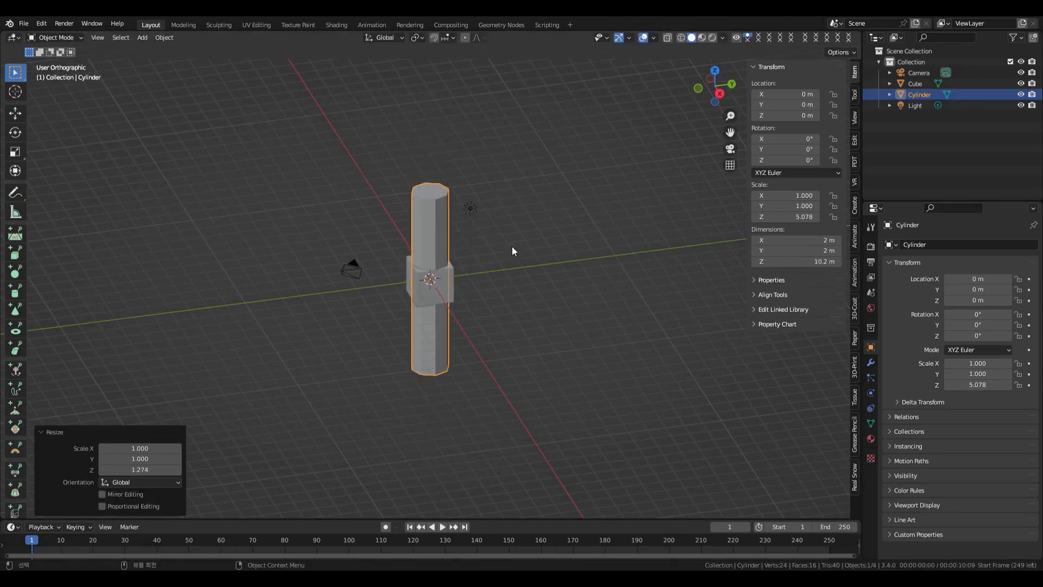
Raise the stretched cylinder along Z to about 5.05 m
{"action": "key", "text": "KP_1"}
{"action": "key", "text": "g"}
{"action": "key", "text": "z"}
{"action": "left_click", "coordinate": [520, 175]}
Shrink the cylinder uniformly and lower it along Z until its base sits at ground level
{"action": "key", "text": "s"}
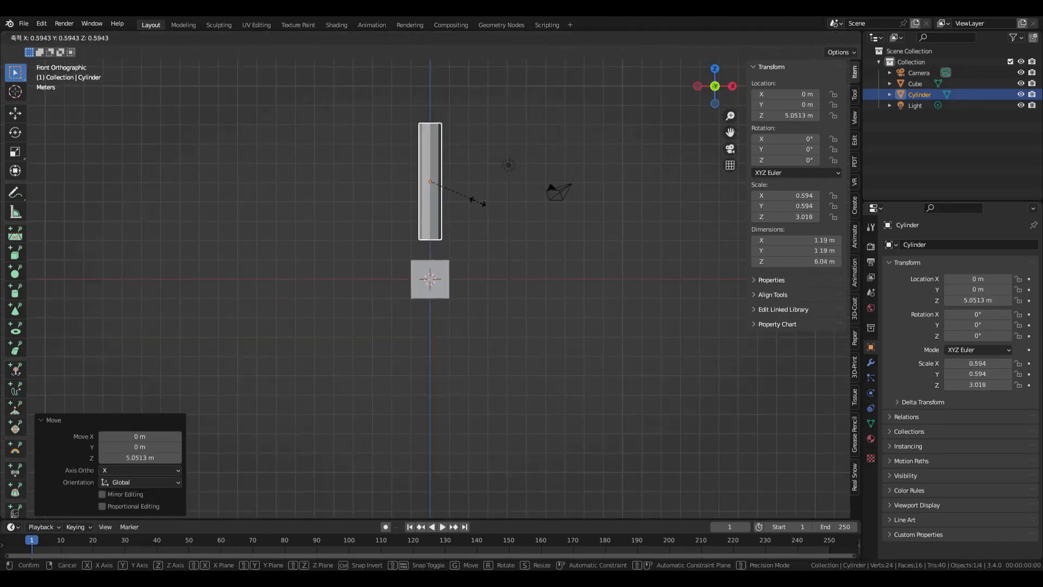
{"action": "left_click", "coordinate": [470, 207]}
{"action": "key", "text": "g"}
{"action": "key", "text": "z"}
{"action": "left_click", "coordinate": [462, 256]}
Move the cube up along Z to about 5.38 m so it caps the cylinder
{"action": "middle_click_drag", "start_coordinate": [462, 256], "coordinate": [439, 296]}
{"action": "left_click", "coordinate": [439, 295]}
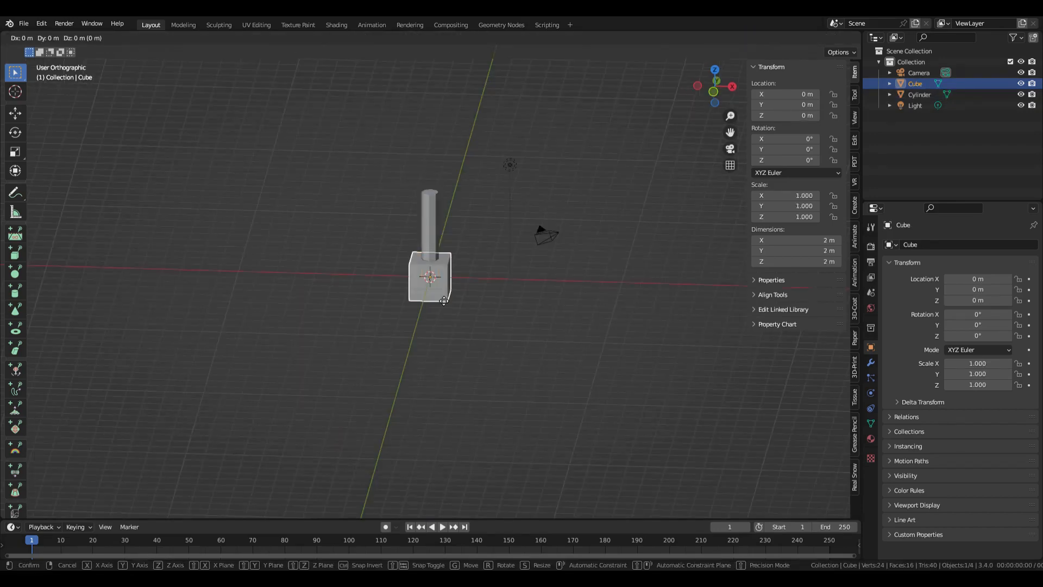
{"action": "key", "text": "g"}
{"action": "key", "text": "z"}
{"action": "left_click", "coordinate": [432, 179]}
In Edit Mode, inset the cube's bottom face by about 0.36 m
{"action": "mouse_move", "coordinate": [431, 180]}
{"action": "middle_mouse_down"}
{"action": "mouse_move", "coordinate": [430, 216]}
{"action": "mouse_move", "coordinate": [449, 255]}
{"action": "mouse_move", "coordinate": [494, 206]}
{"action": "mouse_move", "coordinate": [492, 196]}
{"action": "mouse_move", "coordinate": [441, 181]}
{"action": "middle_mouse_up"}
{"action": "left_click", "coordinate": [60, 62]}
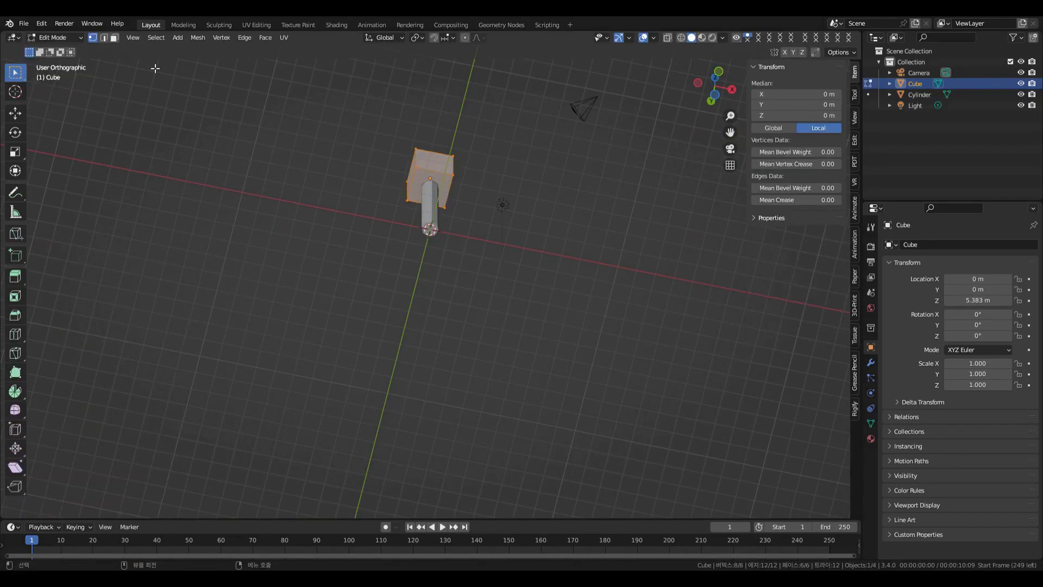
{"action": "scroll", "coordinate": [517, 350], "scroll_direction": "up", "scroll_amount": 4}
{"action": "key", "text": "i"}
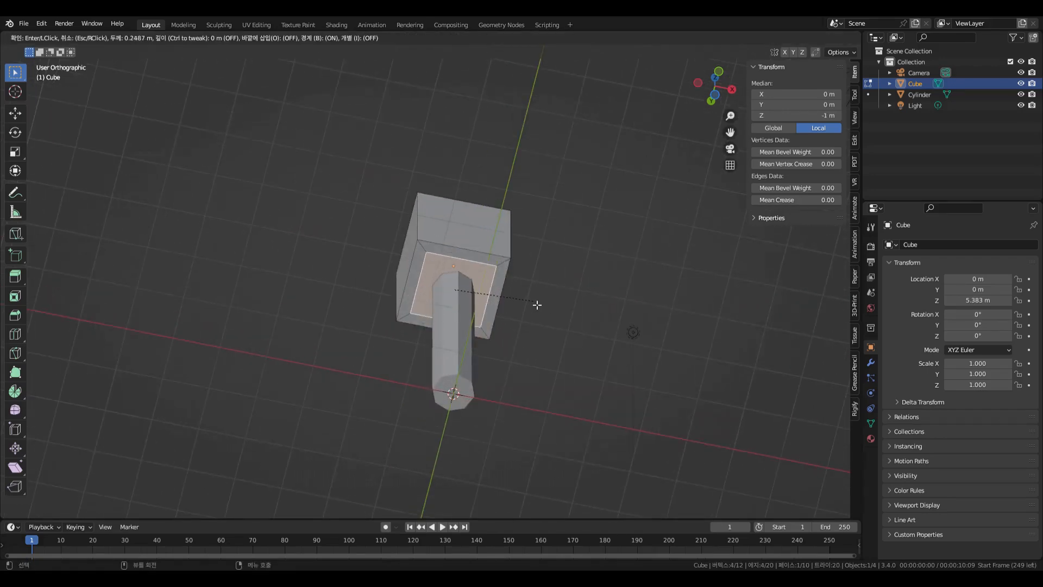
{"action": "left_click", "coordinate": [531, 307]}
Push the inset bottom face up along Z into the cube
{"action": "key", "text": "g"}
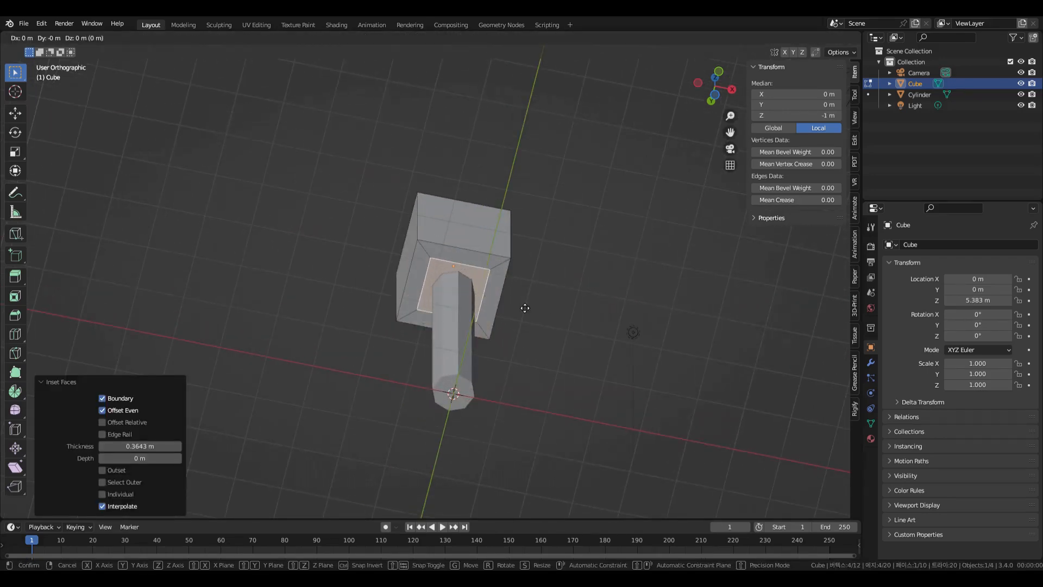
{"action": "key", "text": "z"}
{"action": "left_click", "coordinate": [531, 304]}
{"action": "middle_click_drag", "start_coordinate": [530, 303], "coordinate": [435, 250]}
Add two perpendicular vertical loop cuts through the centre of the cube
{"action": "key", "text": "2"}
{"action": "key", "text": "ctrl+r"}
{"action": "left_click", "coordinate": [439, 232]}
{"action": "right_click", "coordinate": [439, 232]}
{"action": "key", "text": "ctrl+r"}
{"action": "left_click", "coordinate": [490, 223]}
{"action": "right_click", "coordinate": [473, 269]}
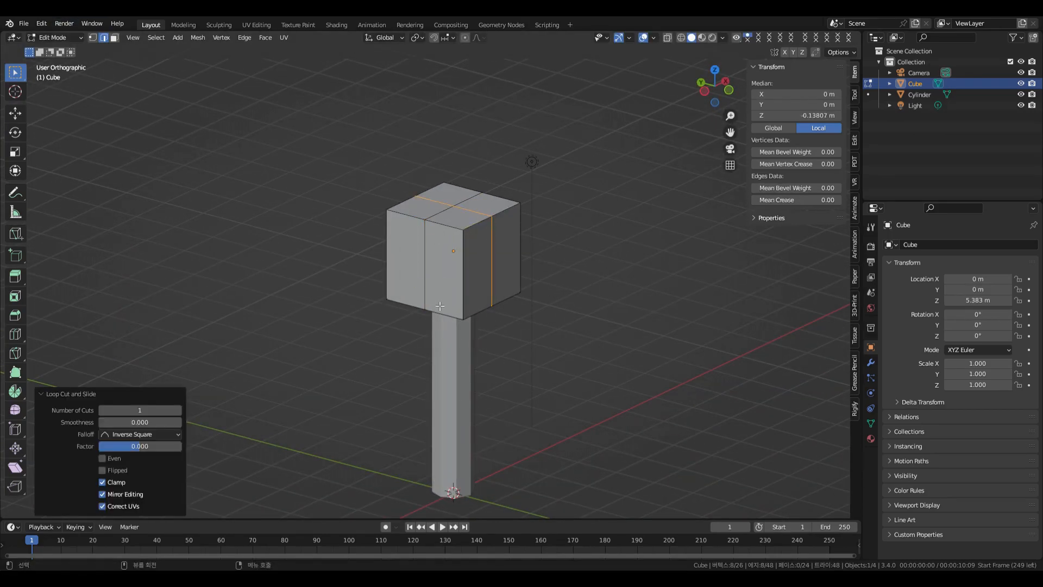
Raise the four mid-edge vertices on the cube's bottom rim along Z to form notches
{"action": "left_click", "coordinate": [94, 37]}
{"action": "middle_click_drag", "start_coordinate": [489, 326], "coordinate": [535, 349]}
{"action": "key", "text": "r"}
{"action": "key", "text": "z"}
{"action": "key", "text": "g"}
{"action": "key", "text": "z"}
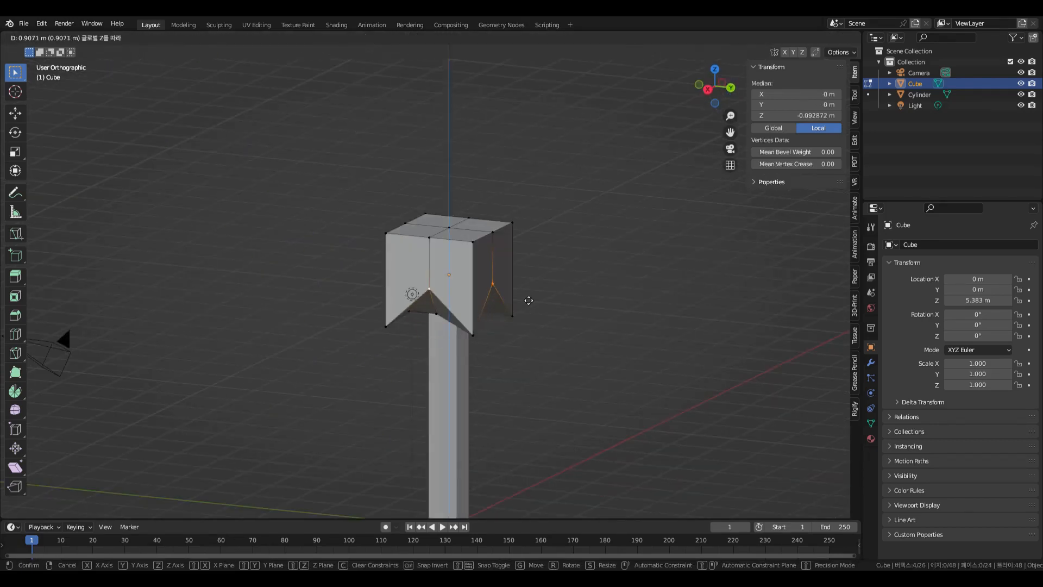
{"action": "right_click", "coordinate": [520, 334]}
Lower the four bottom corner vertices about 0.7 m along Z and scale them outward to a span of about 3.4 m
{"action": "middle_click_drag", "start_coordinate": [529, 347], "coordinate": [329, 366]}
{"action": "key", "text": "g"}
{"action": "key", "text": "z"}
{"action": "left_click", "coordinate": [329, 398]}
{"action": "key", "text": "s"}
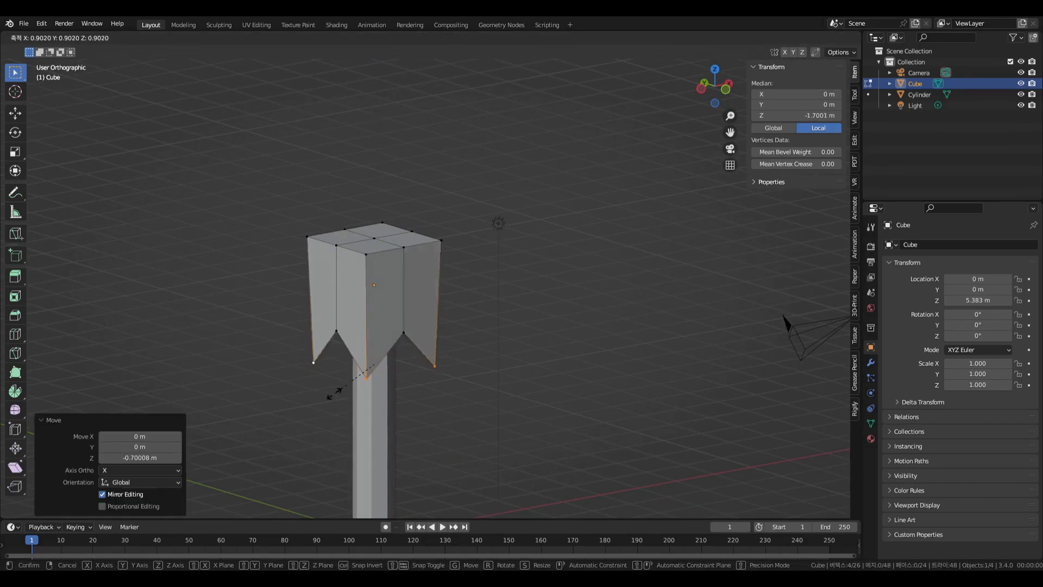
{"action": "left_click", "coordinate": [289, 398]}
Raise the cube's top centre vertex along Z by about 1 m to form a peak
{"action": "middle_click_drag", "start_coordinate": [614, 335], "coordinate": [482, 371]}
{"action": "left_click", "coordinate": [375, 263]}
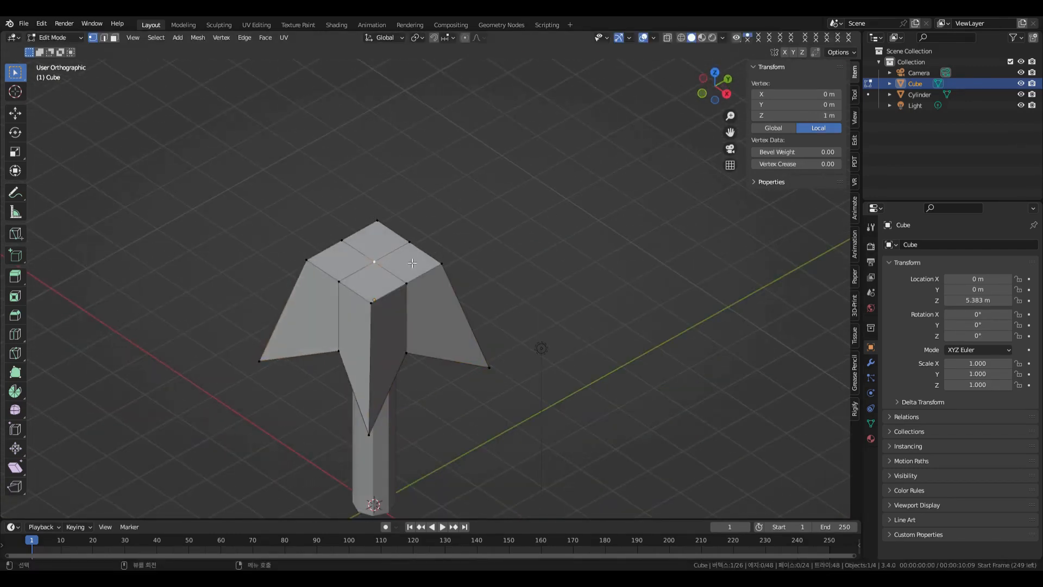
{"action": "key", "text": "g"}
{"action": "key", "text": "z"}
{"action": "left_click", "coordinate": [419, 222]}
{"action": "left_click", "coordinate": [500, 278]}
Return to Object Mode and apply Shade Smooth to the reshaped cube
{"action": "middle_click_drag", "start_coordinate": [500, 278], "coordinate": [366, 305]}
{"action": "middle_click_drag", "start_coordinate": [534, 402], "coordinate": [511, 363]}
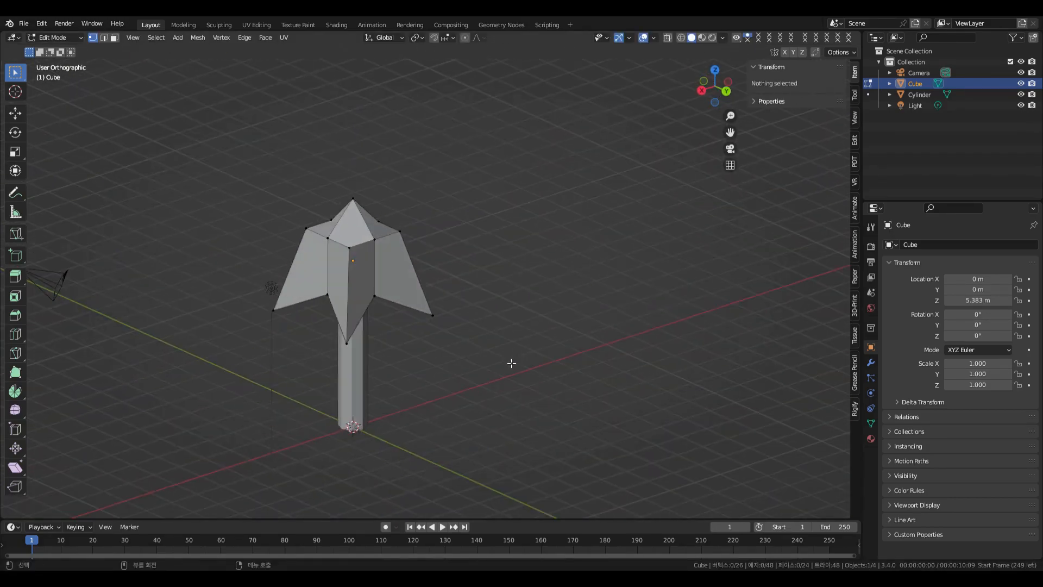
{"action": "left_click", "coordinate": [54, 37]}
{"action": "left_click", "coordinate": [51, 49]}
{"action": "left_click", "coordinate": [164, 37]}
{"action": "left_click", "coordinate": [196, 279]}
{"action": "middle_click_drag", "start_coordinate": [196, 278], "coordinate": [478, 209]}
{"action": "middle_click_drag", "start_coordinate": [580, 263], "coordinate": [587, 309]}
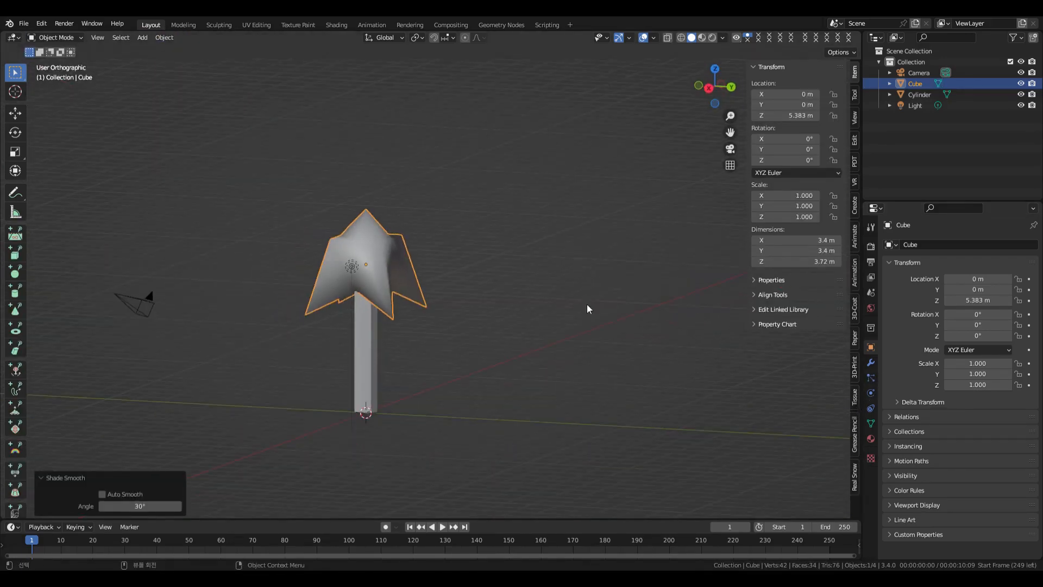
In Edit Mode, lower the canopy's peak vertex along Z by about 0.44 m
{"action": "left_click", "coordinate": [56, 38]}
{"action": "left_click", "coordinate": [58, 61]}
{"action": "left_click", "coordinate": [367, 213]}
{"action": "key", "text": "g"}
{"action": "key", "text": "z"}
{"action": "left_click", "coordinate": [368, 224]}
{"action": "middle_click_drag", "start_coordinate": [472, 233], "coordinate": [358, 256]}
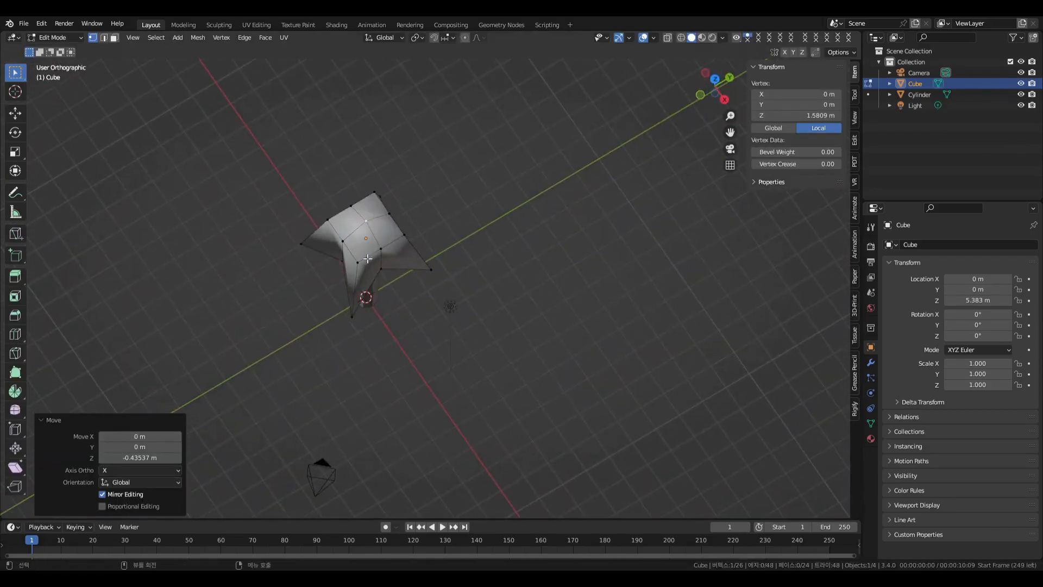
Scale the vertices around the canopy's top rim, and return to Object Mode
{"action": "left_click", "coordinate": [333, 223]}
{"action": "key", "text": "s"}
{"action": "left_click", "coordinate": [432, 237]}
{"action": "middle_click_drag", "start_coordinate": [431, 238], "coordinate": [446, 211]}
{"action": "left_click", "coordinate": [55, 38]}
{"action": "left_click", "coordinate": [54, 48]}
Add another cylinder with 8 vertices and move it along X to about -4.65 m
{"action": "middle_click_drag", "start_coordinate": [359, 239], "coordinate": [486, 285]}
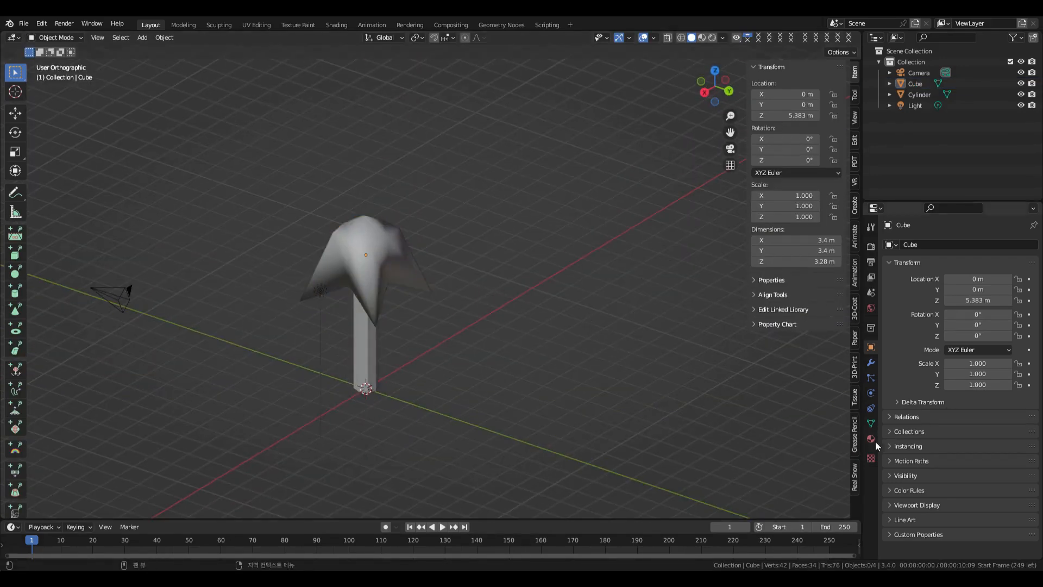
{"action": "key", "text": "shift+a"}
{"action": "mouse_move", "coordinate": [660, 352]}
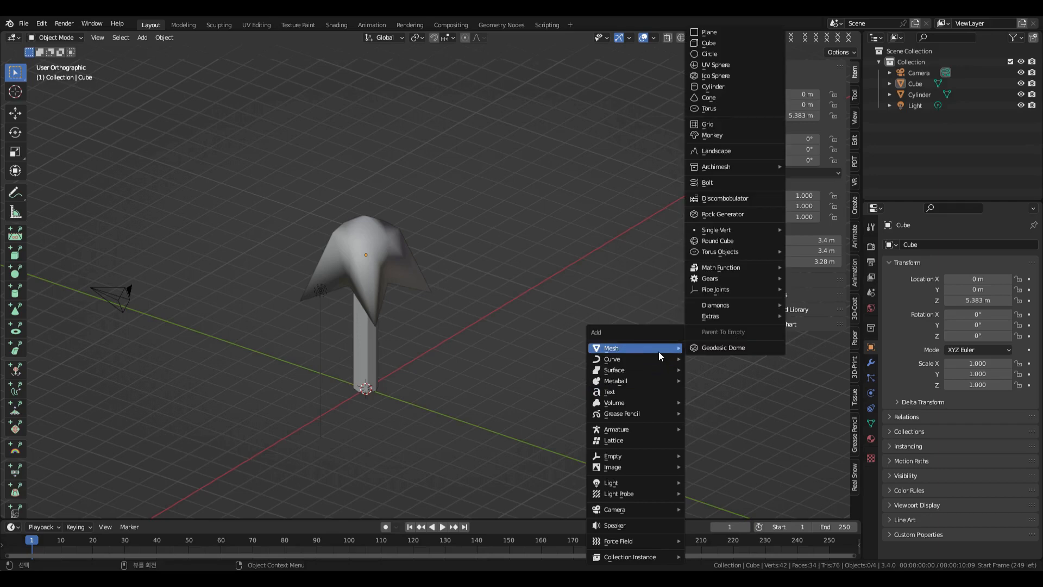
{"action": "left_click", "coordinate": [712, 86]}
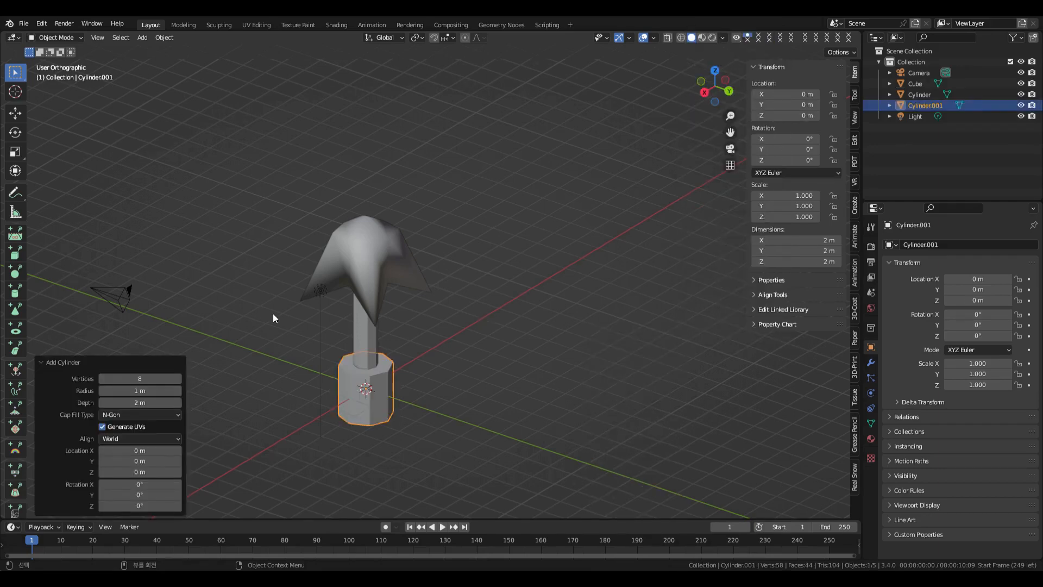
{"action": "middle_click_drag", "start_coordinate": [486, 276], "coordinate": [543, 304]}
{"action": "key", "text": "g"}
{"action": "key", "text": "x"}
{"action": "left_click", "coordinate": [627, 346]}
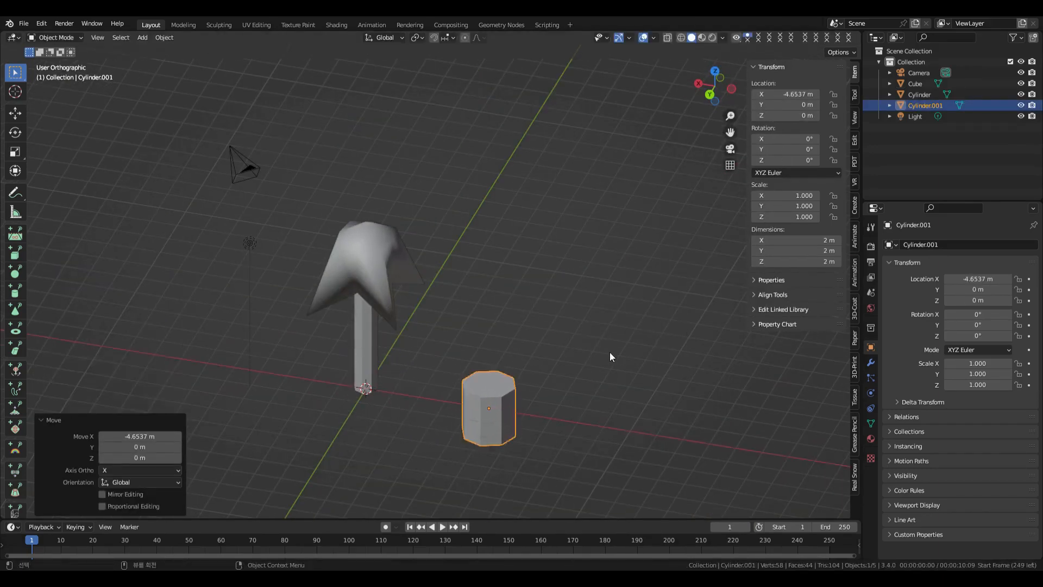
Scale the new cylinder to about 0.81 m wide and 2.14 m tall
{"action": "key", "text": "s"}
{"action": "key", "text": "z"}
{"action": "left_click", "coordinate": [661, 346]}
{"action": "key", "text": "s"}
{"action": "left_click", "coordinate": [566, 383]}
Move the new cylinder along Y to about -1.25 m and raise it along Z to about 1.06 m
{"action": "key", "text": "g"}
{"action": "key", "text": "y"}
{"action": "left_click", "coordinate": [581, 370]}
{"action": "middle_click_drag", "start_coordinate": [581, 369], "coordinate": [509, 348]}
{"action": "key", "text": "KP_3"}
{"action": "key", "text": "KP_1"}
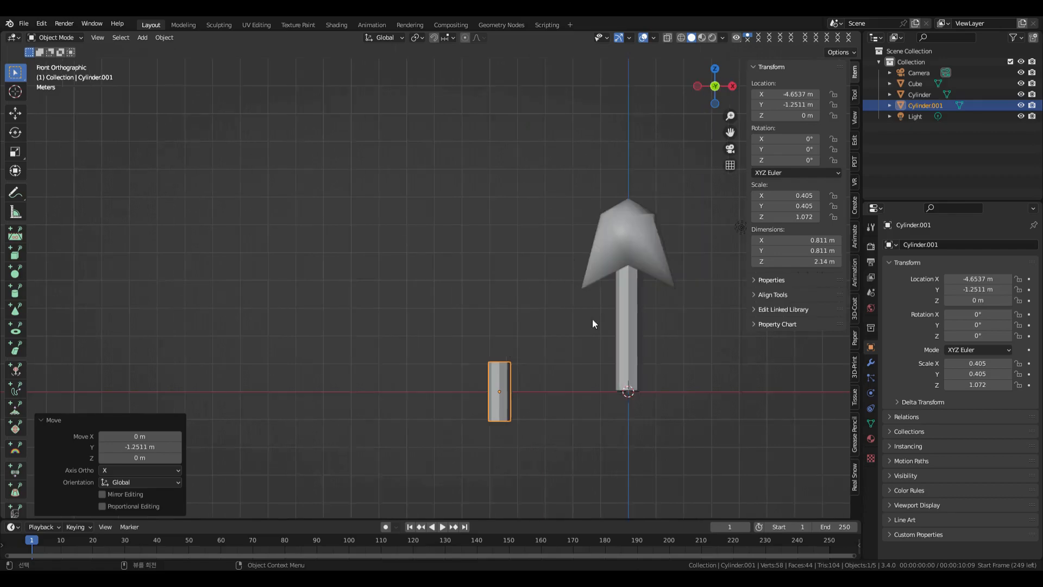
{"action": "key", "text": "g"}
{"action": "key", "text": "z"}
{"action": "left_click", "coordinate": [562, 266]}
Move the new cylinder along X to the other side of the tree, at about 4.95 m
{"action": "middle_click_drag", "start_coordinate": [562, 266], "coordinate": [251, 296]}
{"action": "key", "text": "KP_1"}
{"action": "key", "text": "g"}
{"action": "key", "text": "x"}
{"action": "left_click", "coordinate": [554, 317]}
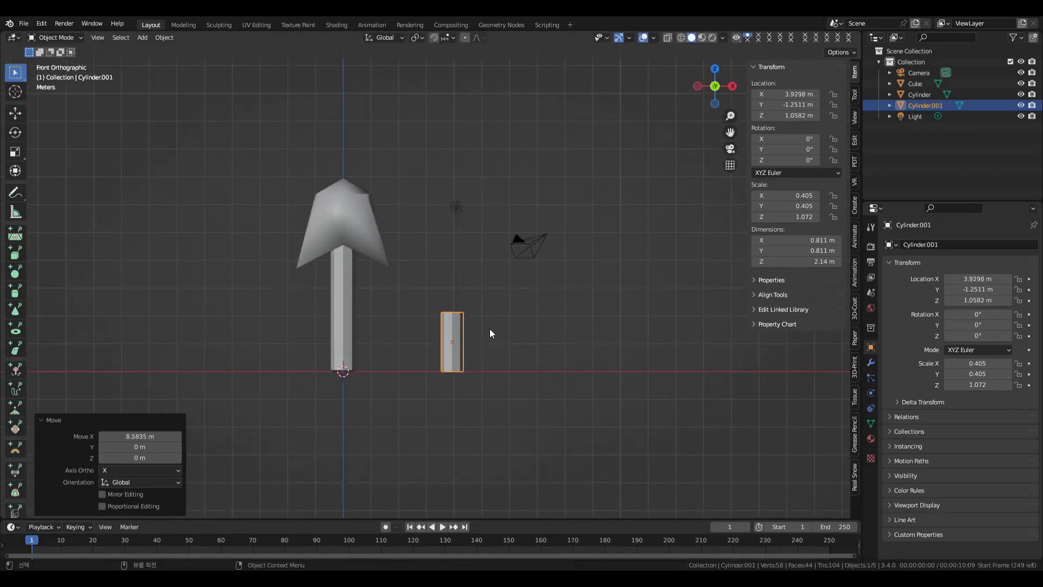
{"action": "key", "text": "g"}
{"action": "key", "text": "x"}
{"action": "left_click", "coordinate": [518, 293]}
Stretch the second cylinder along Z to about 4.8 m tall and raise it to about Z 2.41 m
{"action": "key", "text": "s"}
{"action": "key", "text": "z"}
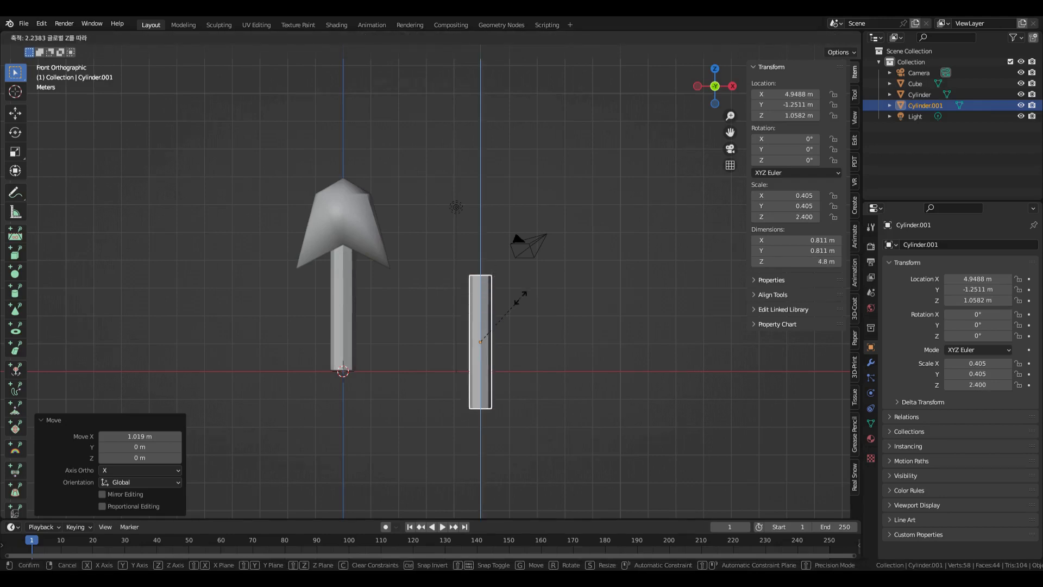
{"action": "left_click", "coordinate": [538, 329]}
{"action": "key", "text": "g"}
{"action": "key", "text": "z"}
{"action": "left_click", "coordinate": [523, 291]}
{"action": "middle_click_drag", "start_coordinate": [524, 287], "coordinate": [605, 280]}
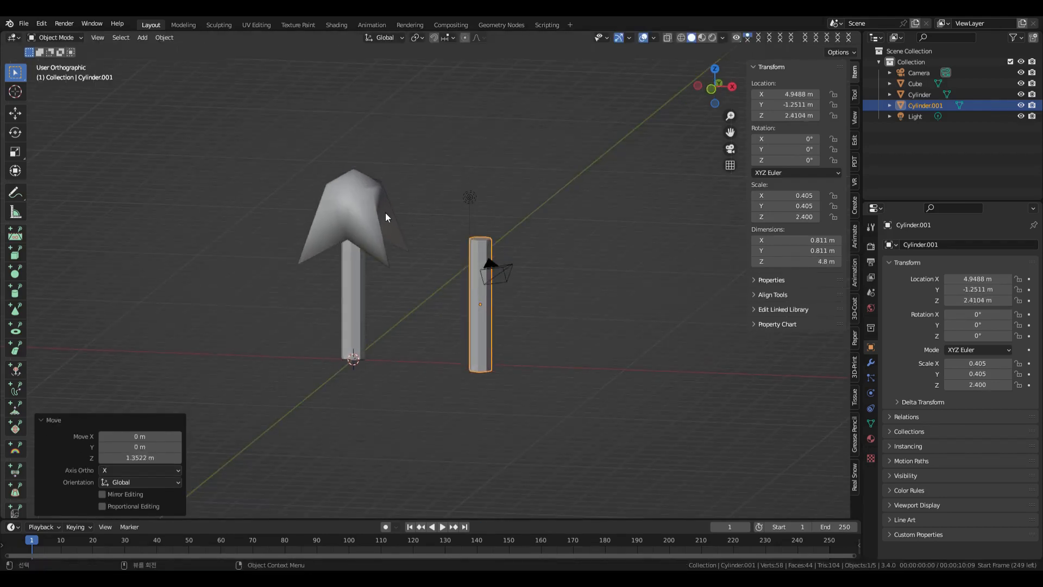
{"action": "middle_click_drag", "start_coordinate": [529, 299], "coordinate": [553, 297]}
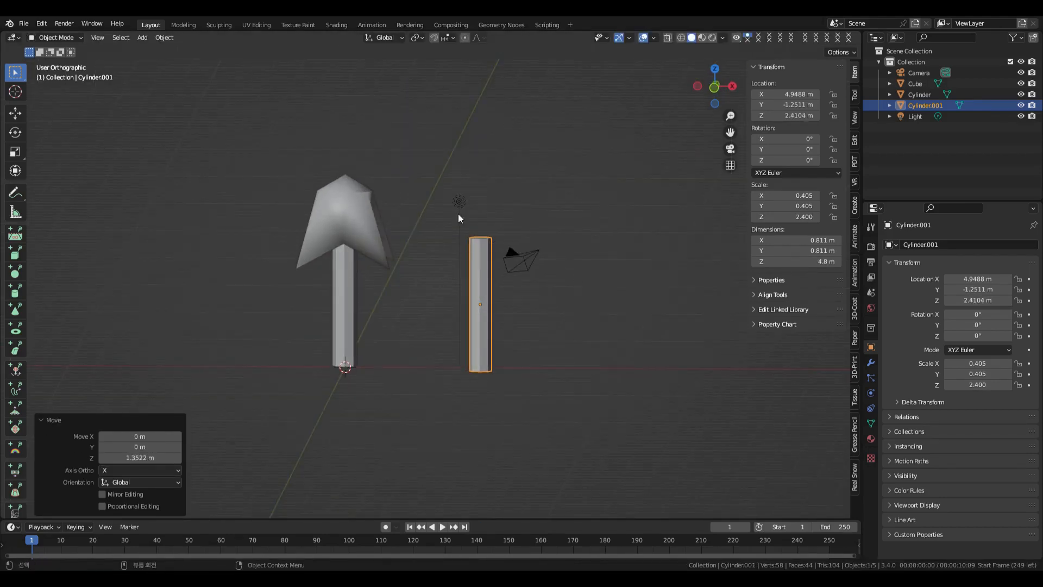
Move the second cylinder along Y to about 0 m, in line with the first trunk
{"action": "middle_click_drag", "start_coordinate": [466, 159], "coordinate": [476, 211]}
{"action": "key", "text": "KP_7"}
{"action": "key", "text": "g"}
{"action": "right_click", "coordinate": [481, 201]}
{"action": "key", "text": "g"}
{"action": "key", "text": "y"}
{"action": "left_click", "coordinate": [490, 173]}
{"action": "middle_click_drag", "start_coordinate": [547, 253], "coordinate": [392, 145]}
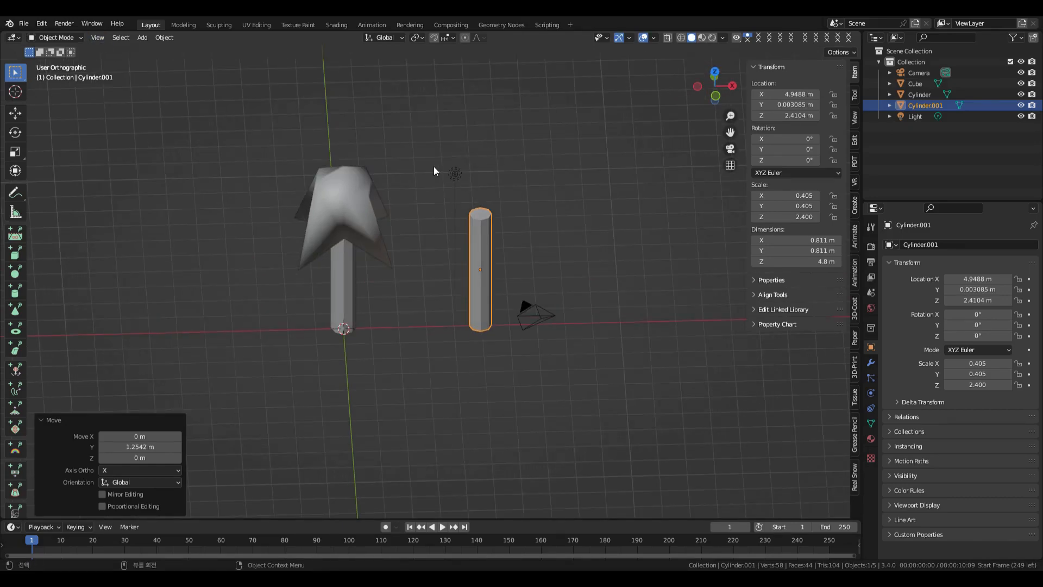
{"action": "middle_click_drag", "start_coordinate": [561, 221], "coordinate": [558, 259]}
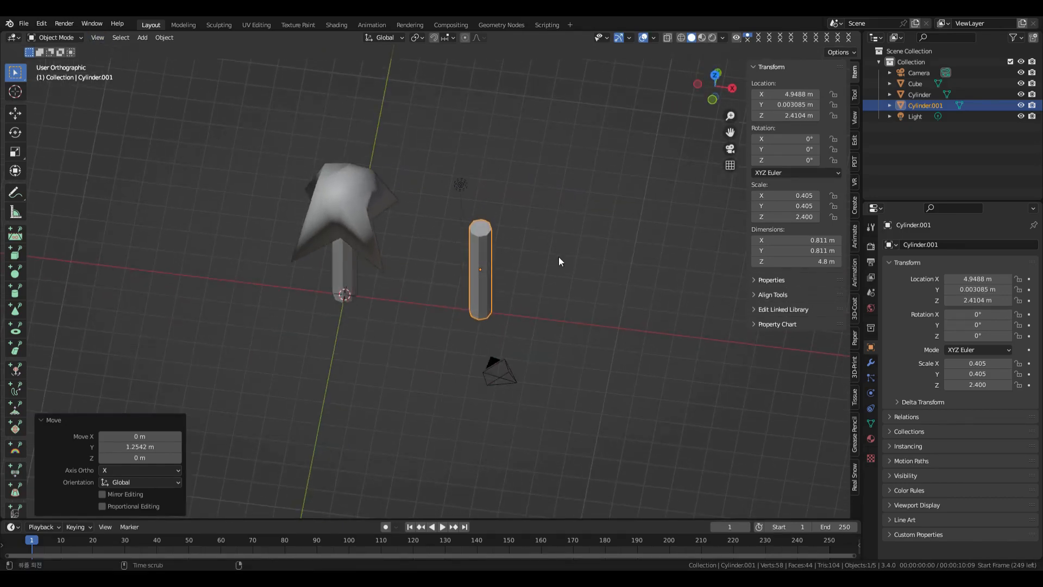
{"action": "middle_click_drag", "start_coordinate": [401, 230], "coordinate": [416, 170]}
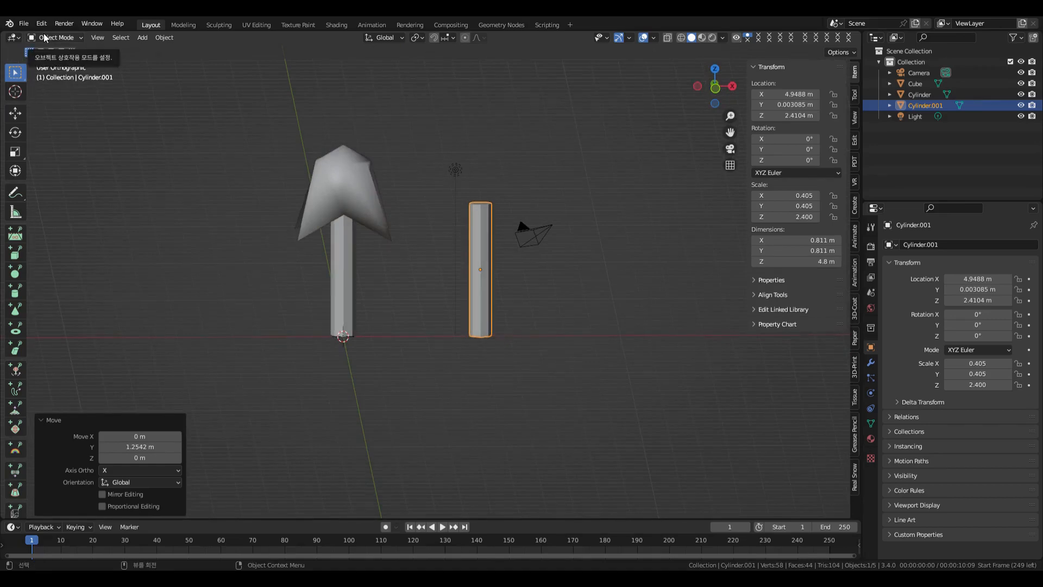
{"action": "key", "text": "shift+a"}
{"action": "mouse_move", "coordinate": [523, 240]}
{"action": "left_click", "coordinate": [607, 255]}
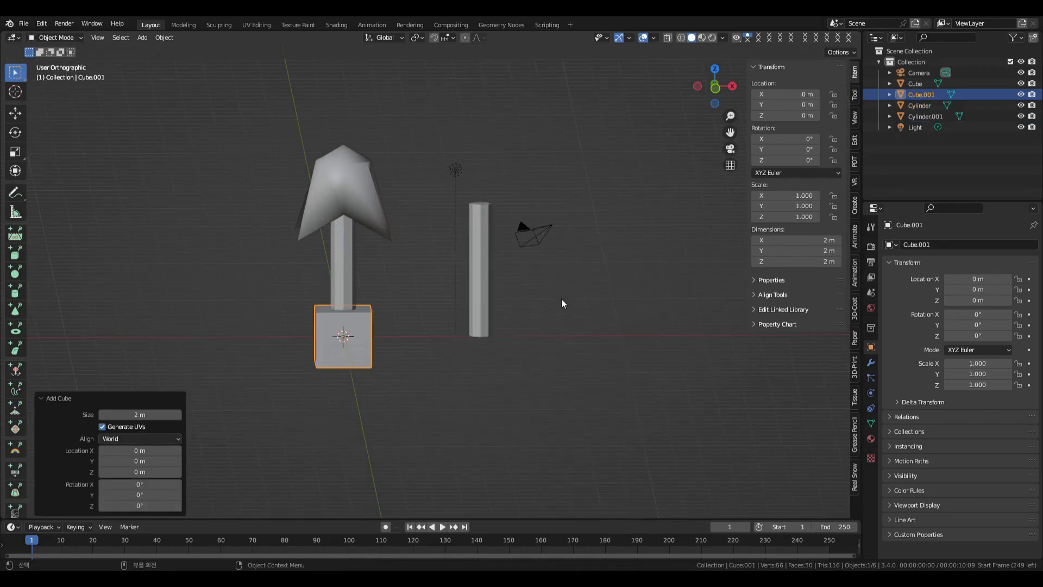
{"action": "key", "text": "g"}
{"action": "key", "text": "Escape"}
{"action": "key", "text": "ctrl+z"}
{"action": "key", "text": "ctrl+z"}
{"action": "key", "text": "ctrl+z"}
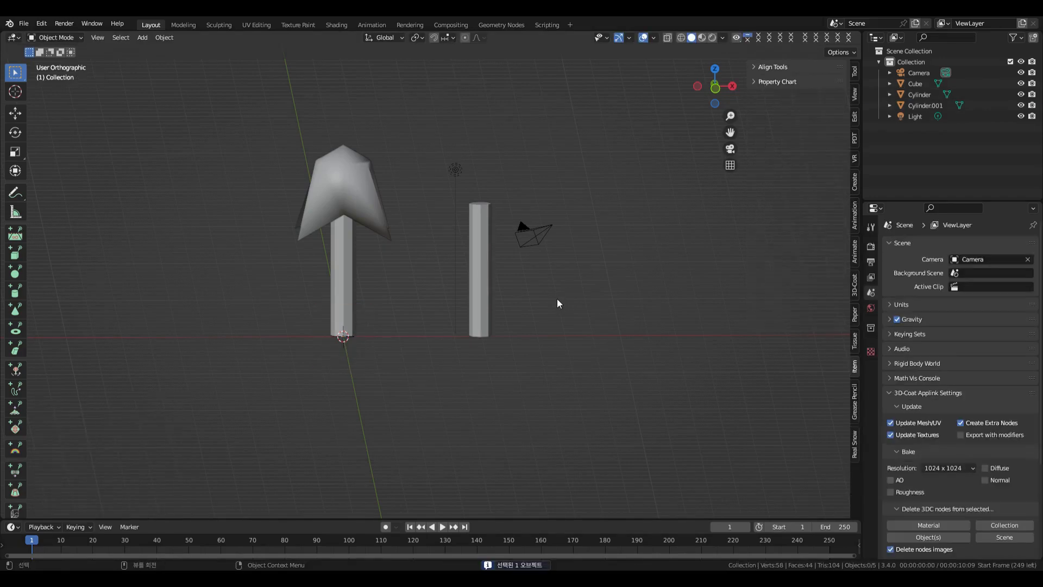
In Edit Mode, add two horizontal loop cuts around the upper half of the second cylinder
{"action": "left_click", "coordinate": [508, 277]}
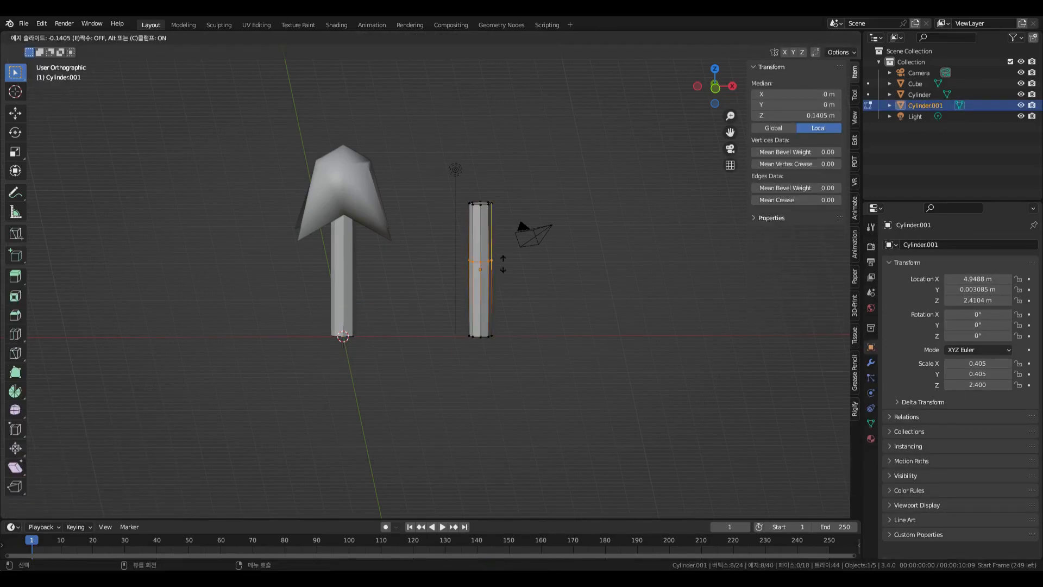
{"action": "left_click", "coordinate": [500, 260]}
{"action": "key", "text": "ctrl+r"}
{"action": "left_click", "coordinate": [499, 252]}
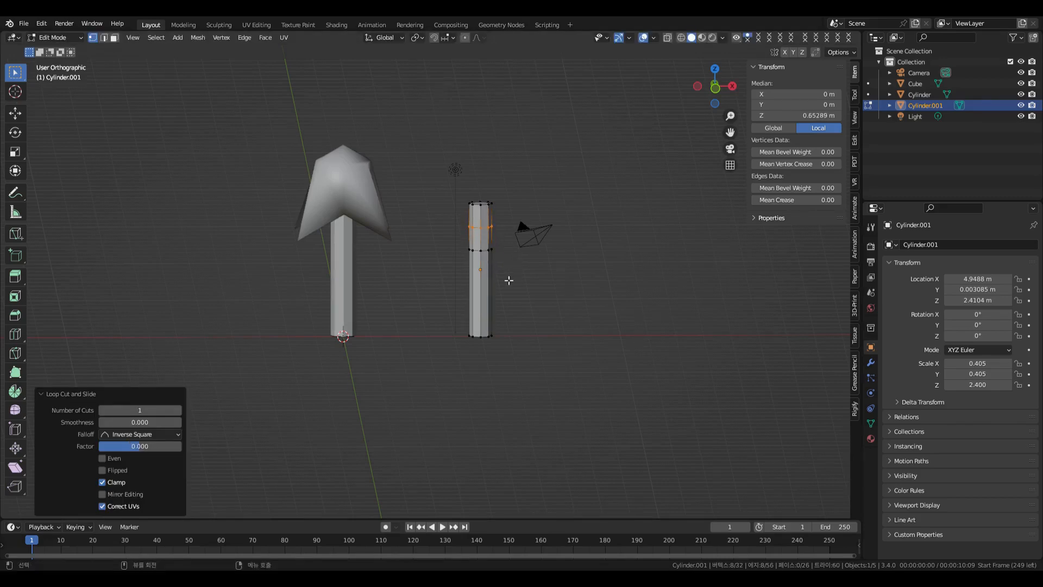
Lower the upper loop toward the one beneath it and extrude a trunk side face between the loops outward about 1.1 m
{"action": "key", "text": "g"}
{"action": "left_click", "coordinate": [506, 265]}
{"action": "middle_click_drag", "start_coordinate": [505, 265], "coordinate": [556, 246]}
{"action": "key", "text": "3"}
{"action": "left_click", "coordinate": [532, 230]}
{"action": "left_click", "coordinate": [564, 252]}
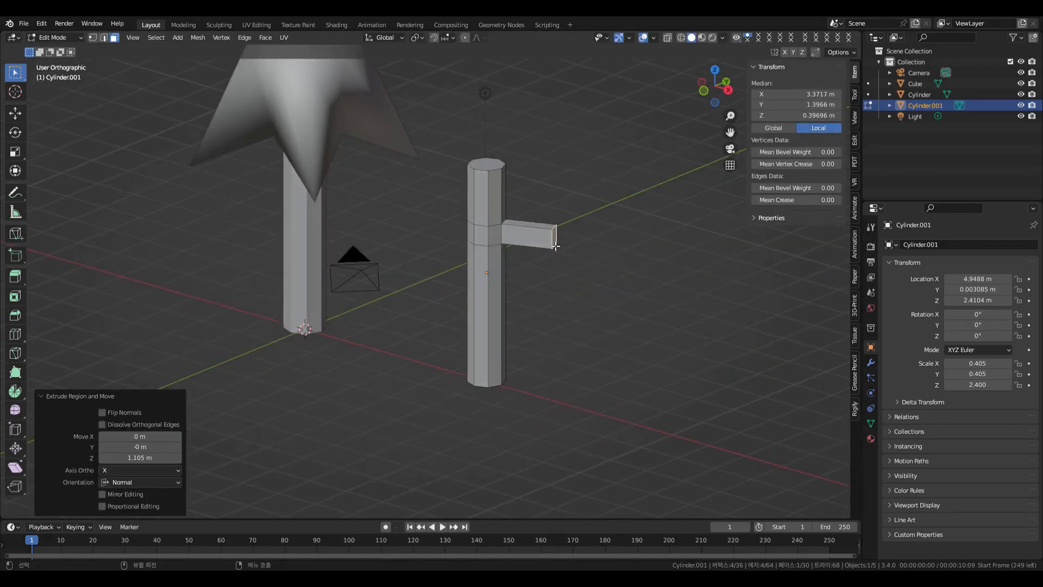
Undo the branch extrusion and extrude the same trunk face outward again, about 0.64 m
{"action": "key", "text": "ctrl+z"}
{"action": "key", "text": "e"}
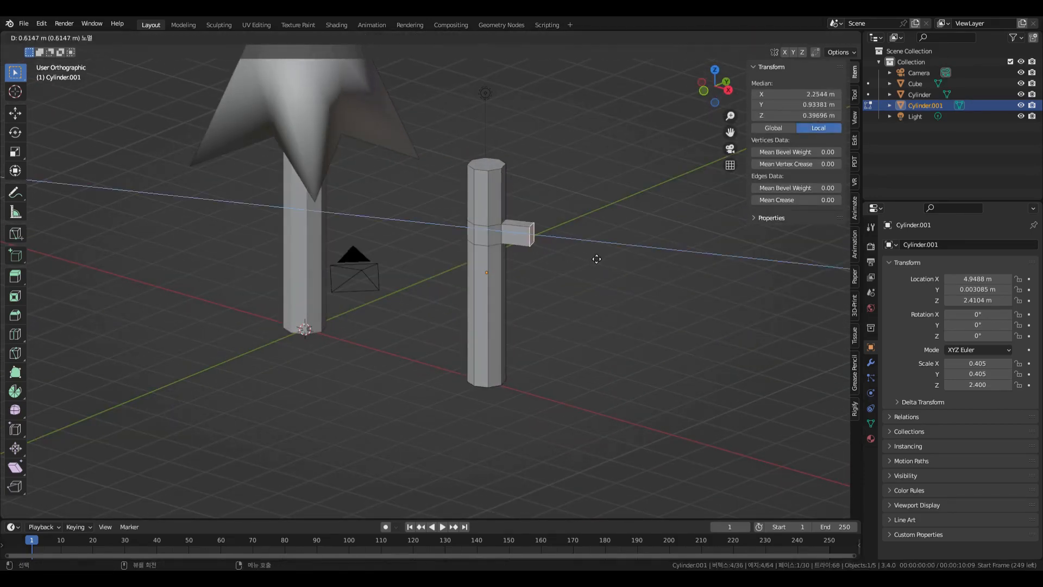
{"action": "left_click", "coordinate": [570, 260]}
{"action": "key", "text": "KP_1"}
{"action": "scroll", "coordinate": [550, 242], "scroll_direction": "up", "scroll_amount": 6}
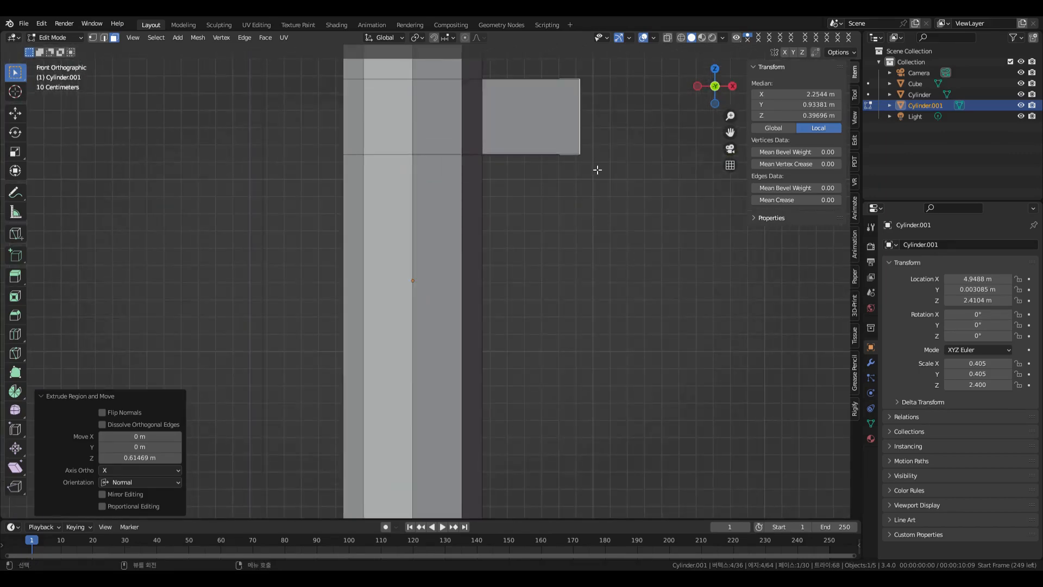
{"action": "key", "text": "ctrl+z"}
{"action": "key", "text": "e"}
{"action": "left_click", "coordinate": [580, 174]}
{"action": "scroll", "coordinate": [585, 268], "scroll_direction": "down", "scroll_amount": 2}
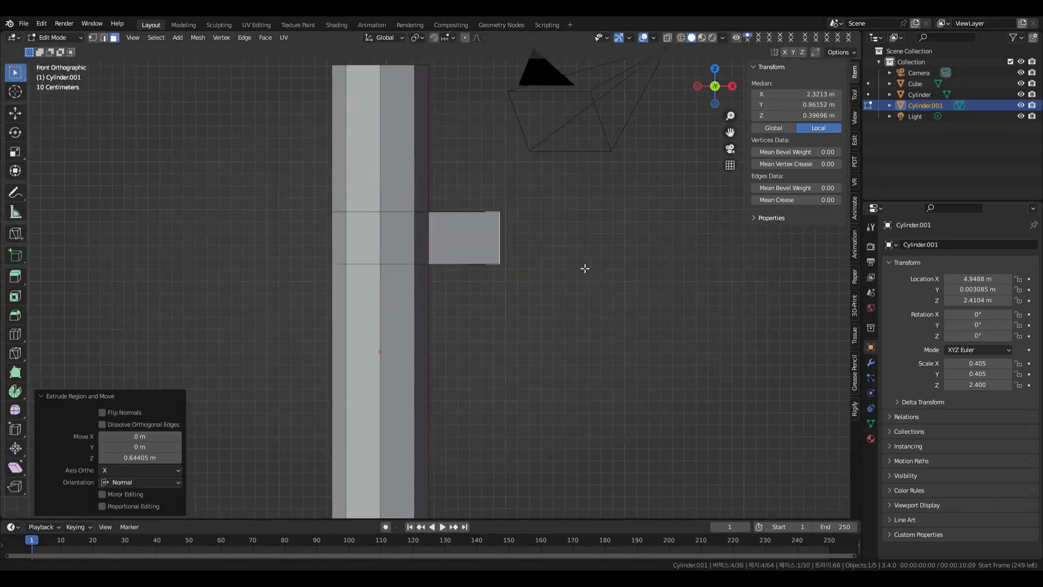
{"action": "right_click", "coordinate": [545, 247]}
{"action": "key", "text": "r"}
{"action": "right_click", "coordinate": [539, 257]}
Extrude the branch's end face slightly, rotate it -20.7° in front view, and extrude an upward-angled section of about 0.69 m
{"action": "key", "text": "e"}
{"action": "left_click", "coordinate": [552, 259]}
{"action": "key", "text": "r"}
{"action": "left_click", "coordinate": [557, 257]}
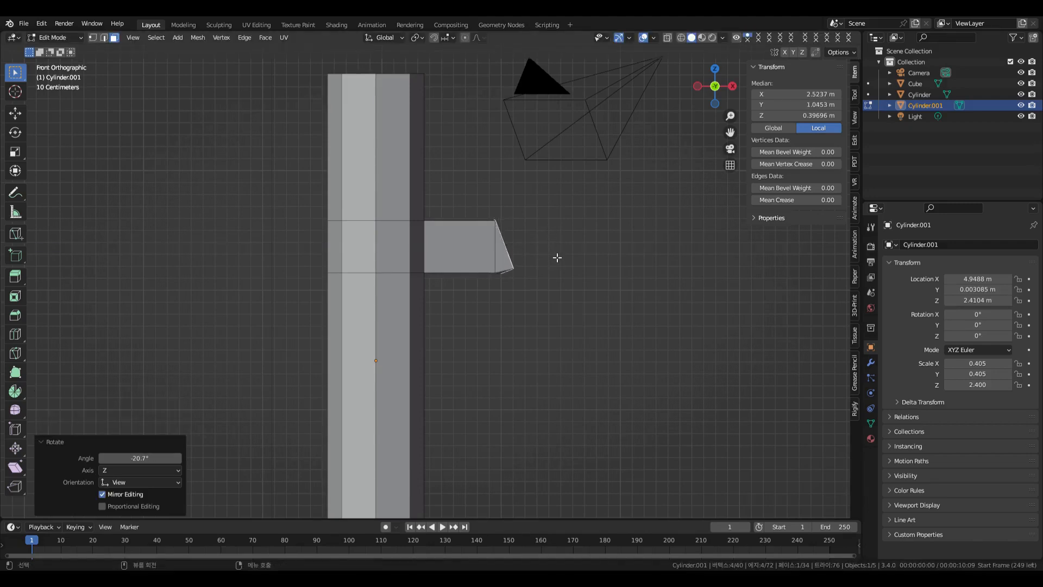
{"action": "key", "text": "e"}
{"action": "left_click", "coordinate": [625, 224]}
{"action": "scroll", "coordinate": [598, 279], "scroll_direction": "down", "scroll_amount": 3}
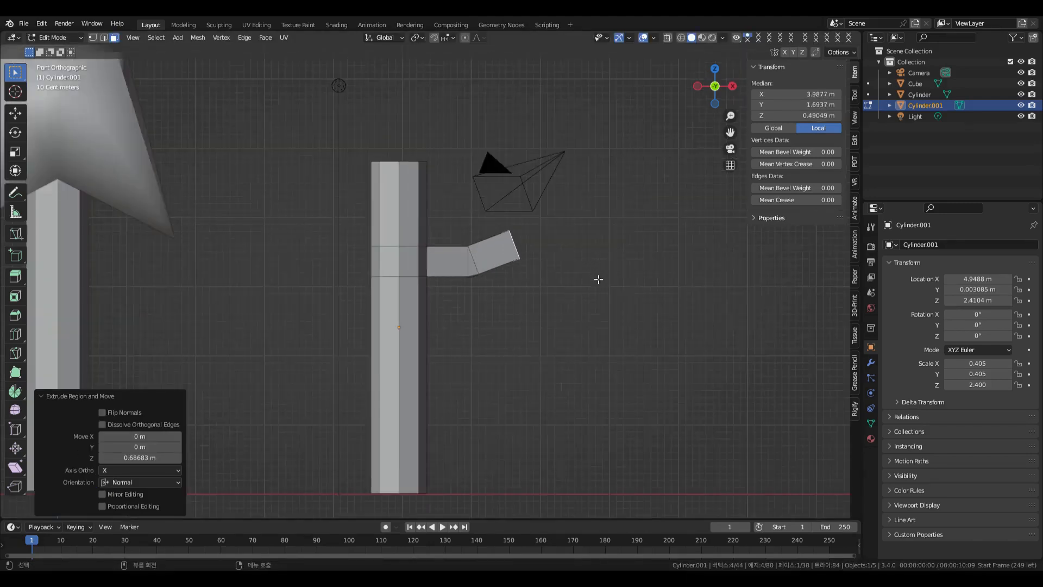
Extrude the opposite trunk face between the two loops outward as the base of a second branch
{"action": "left_click_drag", "start_coordinate": [369, 284], "coordinate": [400, 301], "text": "alt"}
{"action": "left_click", "coordinate": [400, 291]}
{"action": "key", "text": "e"}
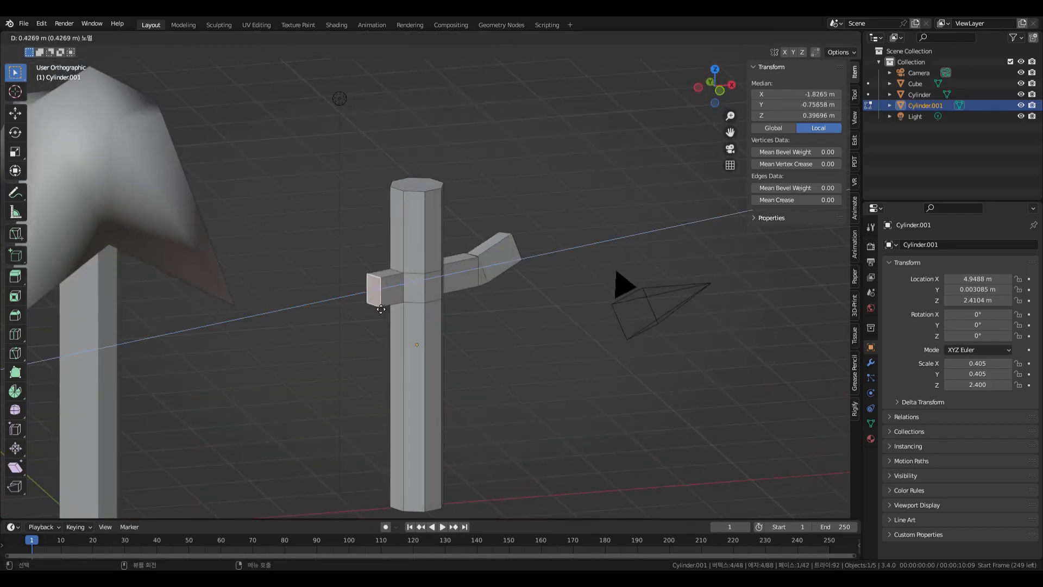
{"action": "left_click", "coordinate": [379, 307]}
{"action": "key", "text": "r"}
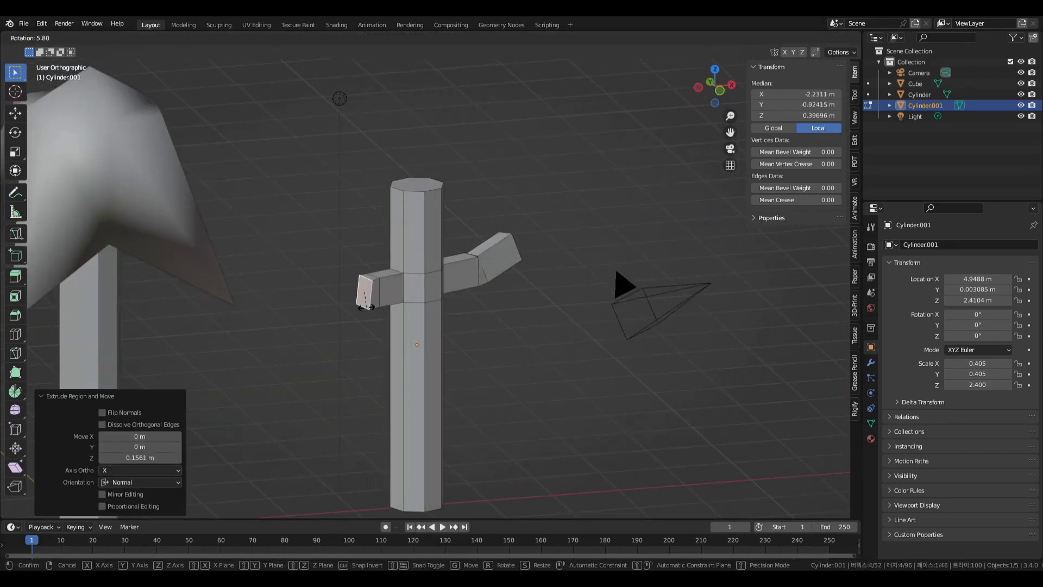
{"action": "right_click", "coordinate": [367, 308]}
{"action": "key", "text": "KP_3"}
{"action": "key", "text": "KP_1"}
{"action": "key", "text": "ctrl+z"}
{"action": "key", "text": "e"}
{"action": "left_click", "coordinate": [371, 314]}
Extrude the second branch's end face slightly, rotate it, and extrude an upward-angled section of about 0.83 m
{"action": "left_click_drag", "start_coordinate": [370, 352], "coordinate": [351, 309], "text": "alt"}
{"action": "key", "text": "e"}
{"action": "left_click", "coordinate": [341, 308]}
{"action": "key", "text": "r"}
{"action": "left_click", "coordinate": [335, 301]}
{"action": "key", "text": "e"}
{"action": "left_click", "coordinate": [283, 283]}
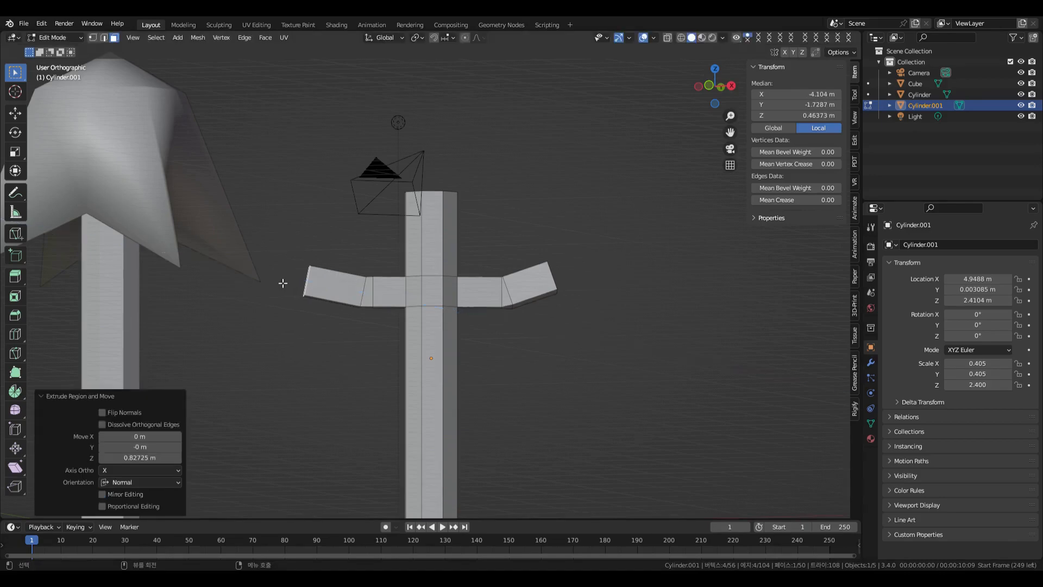
Extrude the first branch's end face about 0.15 m and scale the new end down
{"action": "left_click", "coordinate": [564, 238]}
{"action": "left_click_drag", "start_coordinate": [574, 212], "coordinate": [467, 263], "text": "alt"}
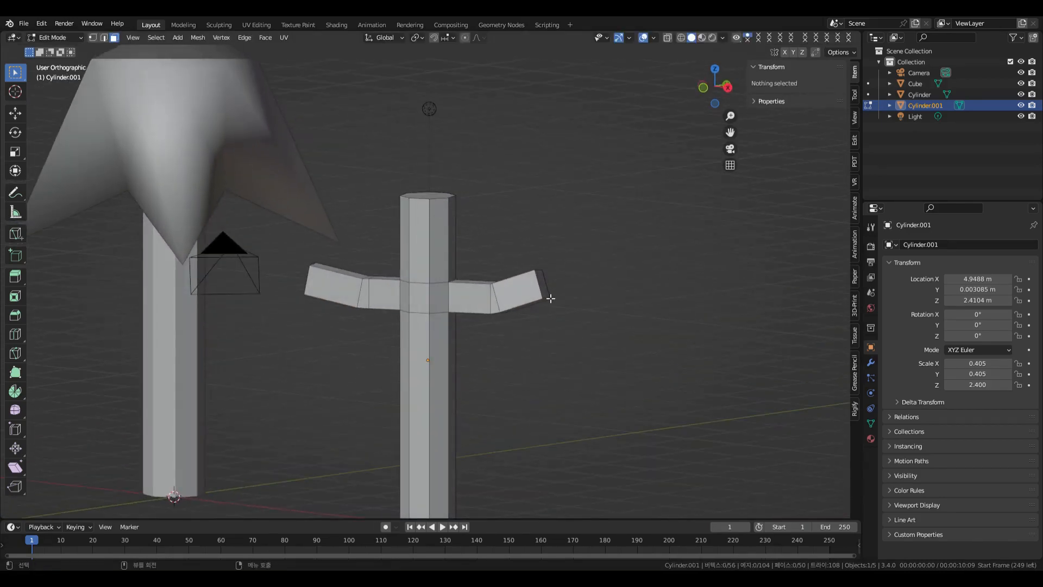
{"action": "left_click", "coordinate": [548, 294]}
{"action": "key", "text": "e"}
{"action": "right_click", "coordinate": [573, 262]}
{"action": "left_click_drag", "start_coordinate": [576, 261], "coordinate": [608, 258], "text": "alt"}
{"action": "middle_click_drag", "start_coordinate": [608, 258], "coordinate": [593, 291]}
{"action": "key", "text": "e"}
{"action": "left_click", "coordinate": [568, 284]}
{"action": "key", "text": "s"}
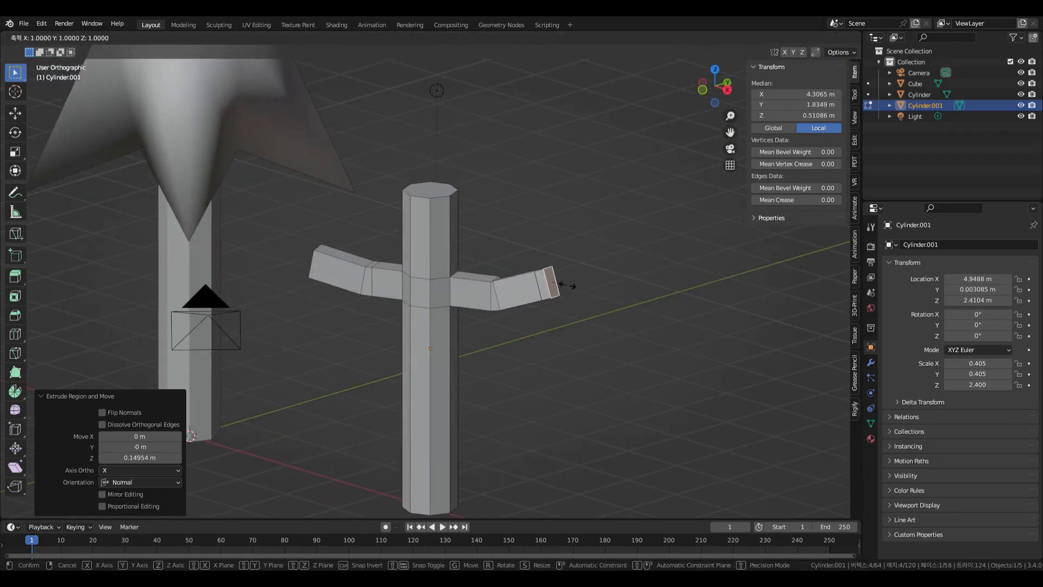
{"action": "left_click", "coordinate": [568, 288]}
Extrude the first branch's narrowed end about 0.57 m to form its tip
{"action": "key", "text": "e"}
{"action": "left_click", "coordinate": [601, 282]}
{"action": "middle_click_drag", "start_coordinate": [567, 352], "coordinate": [589, 330]}
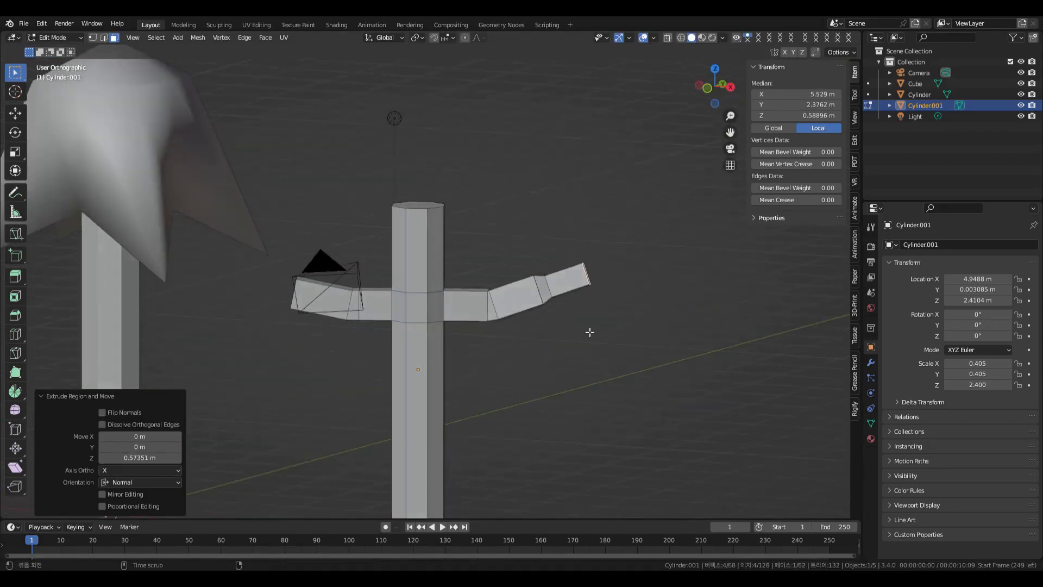
Extrude the second branch's end slightly, rotate it -30.3°, and extrude a downward-bending tip of about 0.84 m
{"action": "middle_click_drag", "start_coordinate": [338, 327], "coordinate": [333, 363]}
{"action": "middle_click_drag", "start_coordinate": [531, 331], "coordinate": [289, 344]}
{"action": "left_click", "coordinate": [294, 322]}
{"action": "key", "text": "e"}
{"action": "left_click", "coordinate": [294, 323]}
{"action": "key", "text": "r"}
{"action": "left_click", "coordinate": [303, 352]}
{"action": "key", "text": "e"}
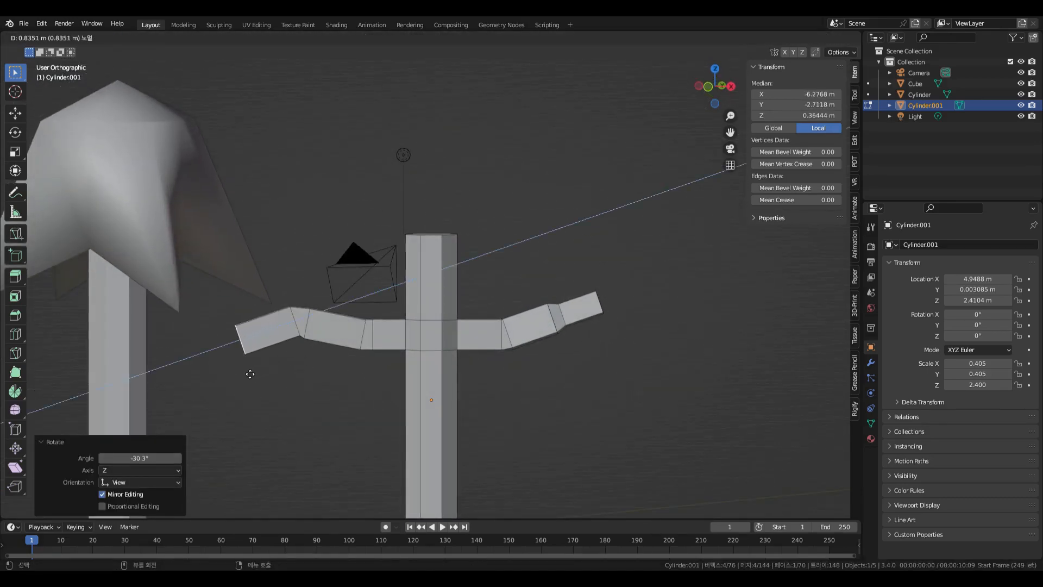
{"action": "left_click", "coordinate": [249, 374]}
Try adding a cube inside the trunk mesh, moving it along X to the trunk and raising it about 5.72 m
{"action": "scroll", "coordinate": [321, 384], "scroll_direction": "down", "scroll_amount": 3}
{"action": "middle_click_drag", "start_coordinate": [321, 384], "coordinate": [387, 189]}
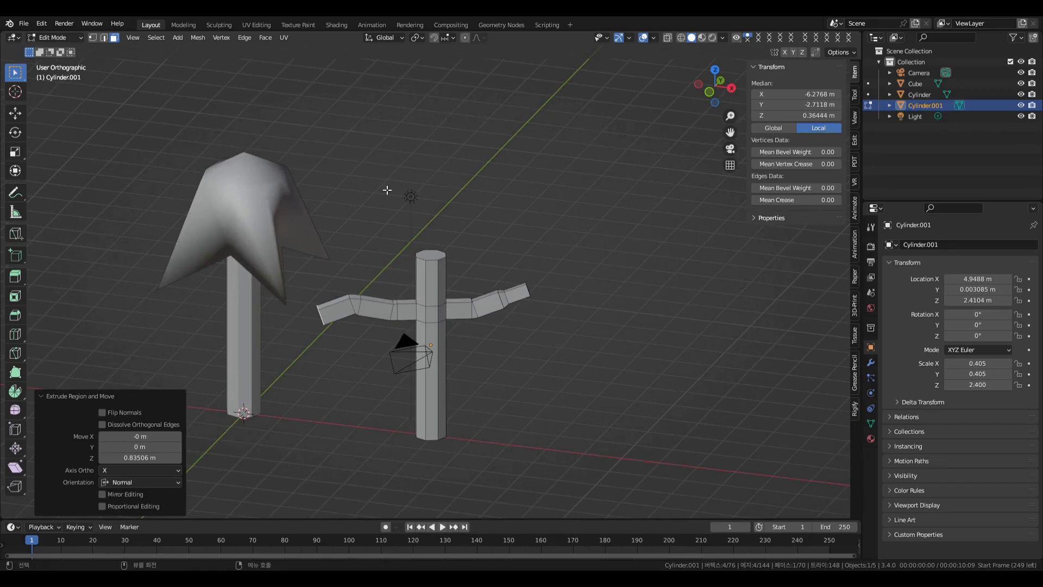
{"action": "key", "text": "shift+a"}
{"action": "left_click", "coordinate": [505, 216]}
{"action": "key", "text": "g"}
{"action": "key", "text": "x"}
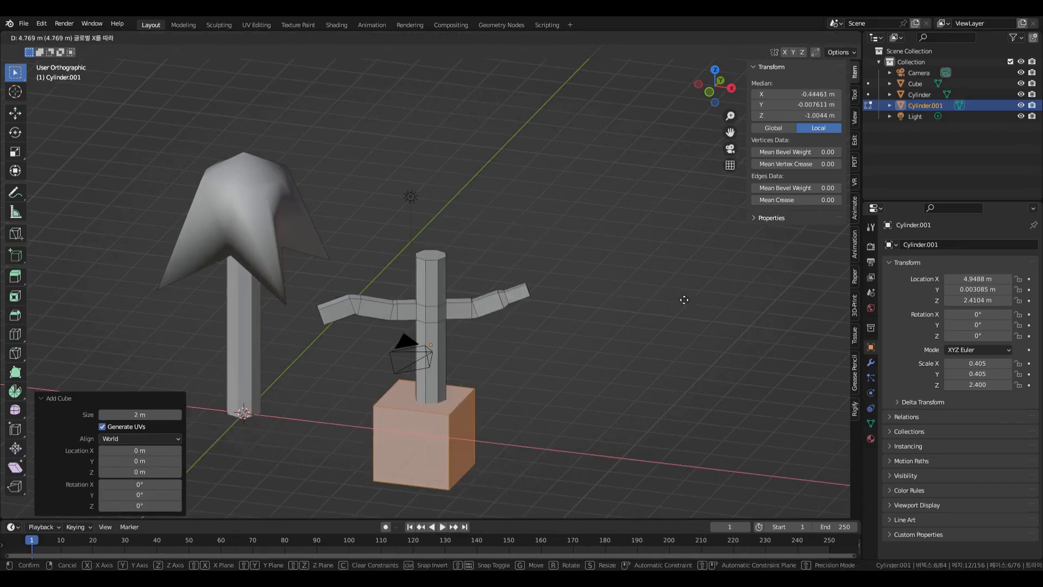
{"action": "left_click", "coordinate": [667, 301]}
{"action": "key", "text": "g"}
{"action": "key", "text": "z"}
{"action": "left_click", "coordinate": [492, 226]}
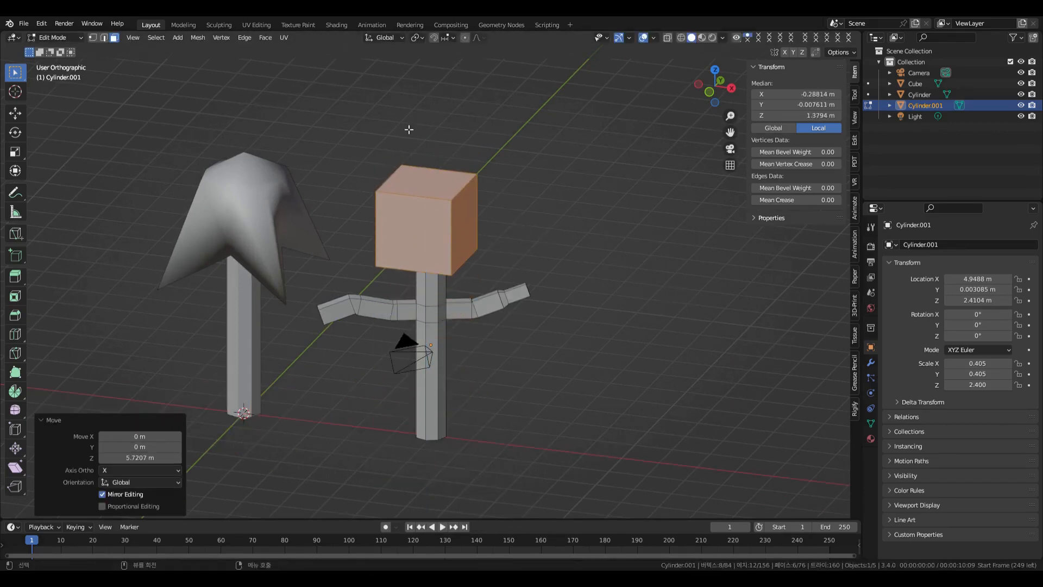
{"action": "key", "text": "ctrl+z"}
{"action": "key", "text": "ctrl+z"}
{"action": "key", "text": "ctrl+z"}
In Object Mode, add a separate 2 m cube and place it above the branched trunk at about X 4.82 m, Z 5.68 m
{"action": "left_click", "coordinate": [56, 38]}
{"action": "left_click", "coordinate": [57, 51]}
{"action": "key", "text": "shift+a"}
{"action": "mouse_move", "coordinate": [518, 220]}
{"action": "left_click", "coordinate": [554, 232]}
{"action": "key", "text": "g"}
{"action": "key", "text": "x"}
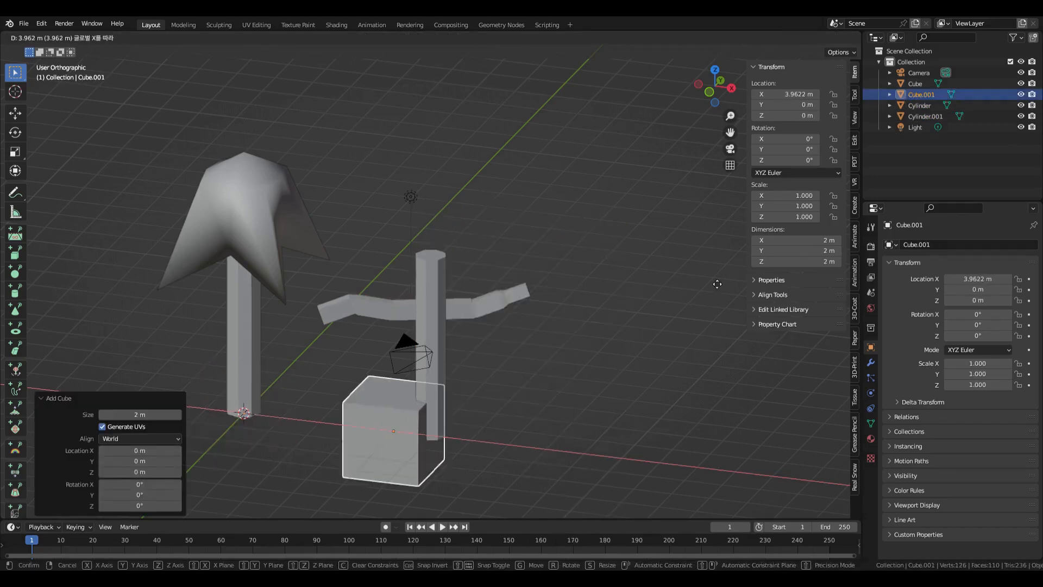
{"action": "left_click", "coordinate": [746, 296]}
{"action": "key", "text": "g"}
{"action": "key", "text": "z"}
{"action": "left_click", "coordinate": [555, 231]}
In Edit Mode, raise the new cube's top corner vertex on the +X, +Y side along Z
{"action": "left_click", "coordinate": [56, 37]}
{"action": "left_click", "coordinate": [58, 61]}
{"action": "key", "text": "1"}
{"action": "left_click", "coordinate": [392, 204]}
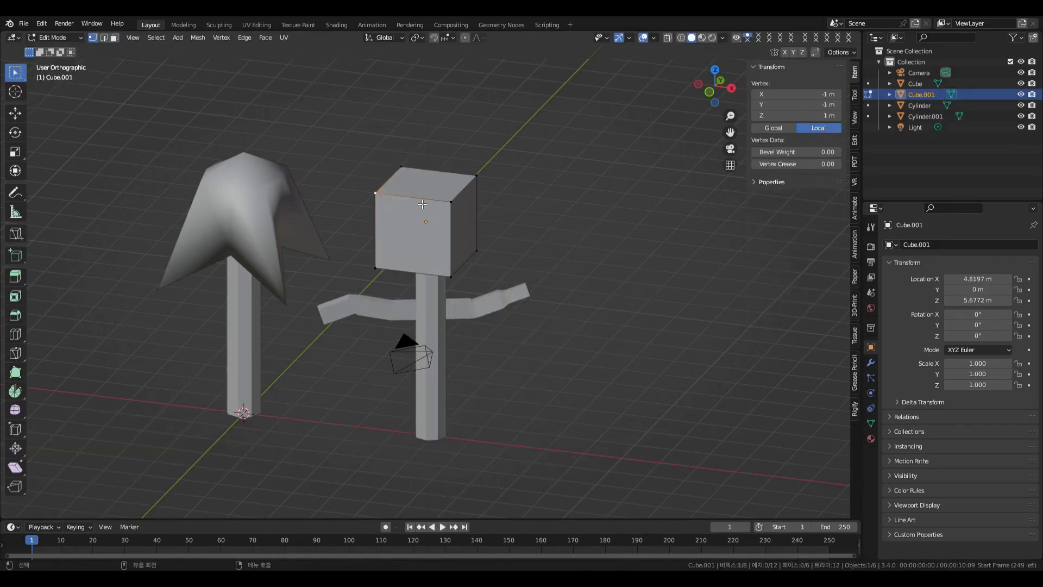
{"action": "key", "text": "g"}
{"action": "key", "text": "z"}
{"action": "left_click", "coordinate": [433, 198]}
{"action": "left_click", "coordinate": [481, 180]}
{"action": "key", "text": "g"}
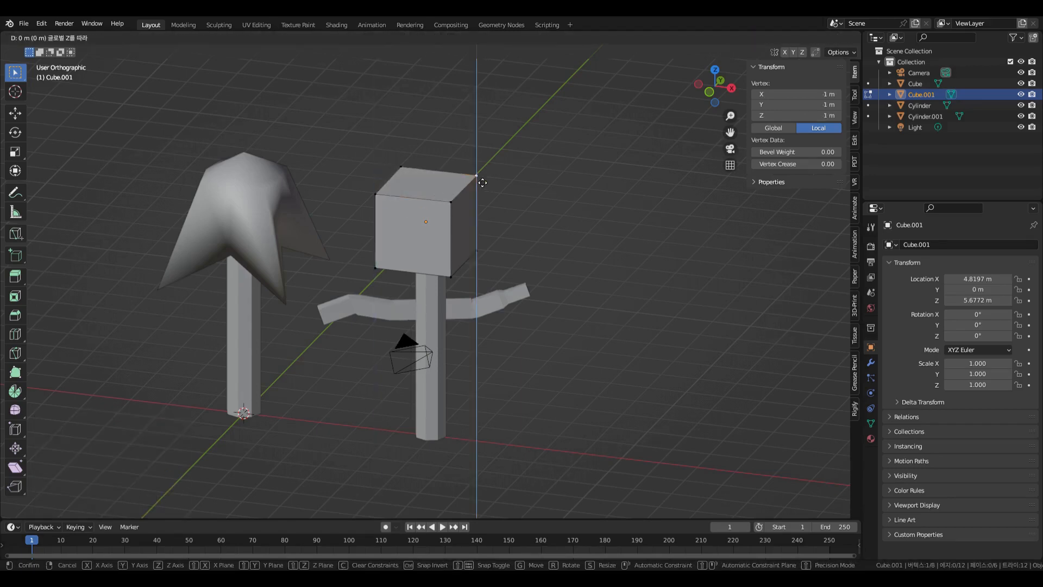
{"action": "key", "text": "z"}
{"action": "left_click", "coordinate": [479, 147]}
Pull the cube's two front top corner vertices outward along X in opposite directions
{"action": "left_click", "coordinate": [454, 208]}
{"action": "key", "text": "g"}
{"action": "key", "text": "x"}
{"action": "left_click", "coordinate": [486, 207]}
{"action": "middle_click_drag", "start_coordinate": [486, 207], "coordinate": [565, 252]}
{"action": "left_click", "coordinate": [371, 205]}
{"action": "key", "text": "g"}
{"action": "key", "text": "x"}
{"action": "left_click", "coordinate": [332, 207]}
Add two crossing vertical loop cuts through the middle of the canopy cube
{"action": "middle_click_drag", "start_coordinate": [518, 203], "coordinate": [409, 245]}
{"action": "left_click", "coordinate": [410, 246]}
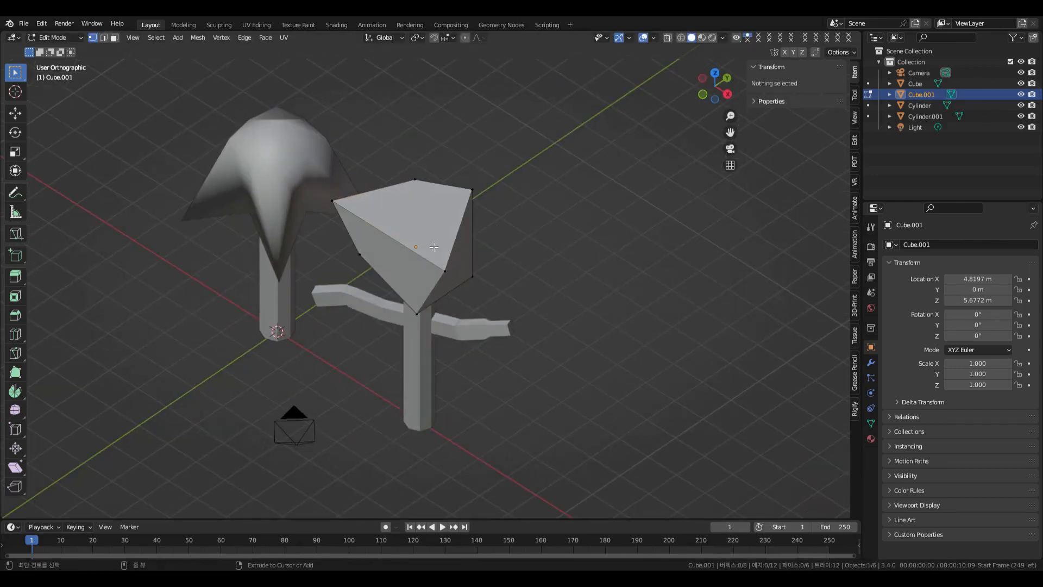
{"action": "left_click", "coordinate": [434, 247]}
{"action": "right_click", "coordinate": [442, 253]}
{"action": "left_click", "coordinate": [531, 263]}
{"action": "middle_click_drag", "start_coordinate": [530, 262], "coordinate": [503, 253]}
{"action": "left_click", "coordinate": [426, 248]}
{"action": "right_click", "coordinate": [427, 248]}
{"action": "middle_click_drag", "start_coordinate": [426, 248], "coordinate": [460, 251]}
Raise the vertex at the centre of the canopy's top along Z and move the front top-edge middle vertex outward and down
{"action": "left_click", "coordinate": [403, 225]}
{"action": "key", "text": "g"}
{"action": "key", "text": "z"}
{"action": "left_click", "coordinate": [402, 216]}
{"action": "left_click", "coordinate": [377, 247]}
{"action": "key", "text": "g"}
{"action": "left_click", "coordinate": [366, 259]}
Move a vertex on the canopy's upper rim outward along Y
{"action": "middle_click_drag", "start_coordinate": [454, 317], "coordinate": [488, 258]}
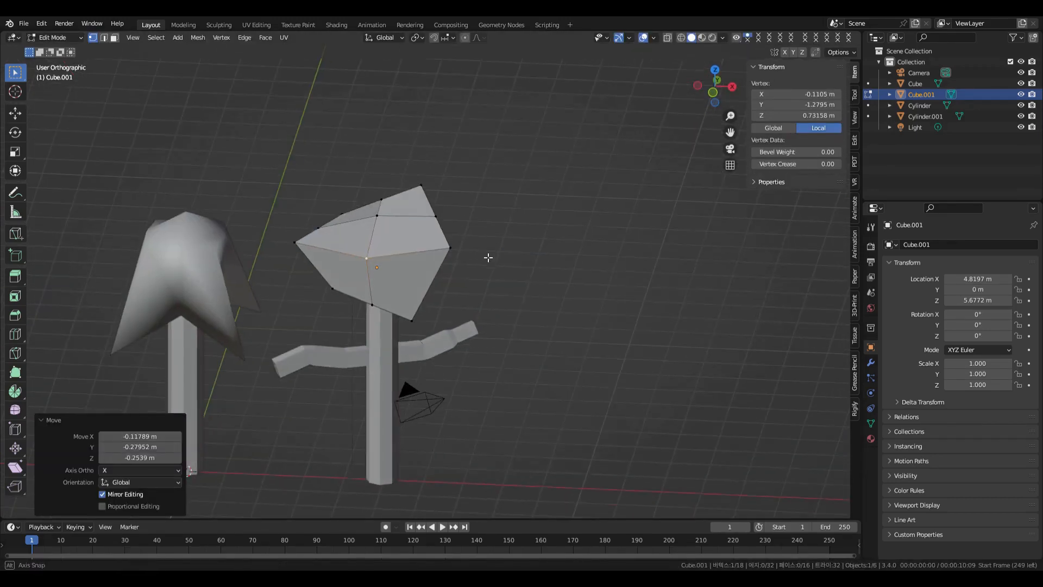
{"action": "middle_click_drag", "start_coordinate": [240, 322], "coordinate": [260, 305]}
{"action": "middle_click_drag", "start_coordinate": [355, 351], "coordinate": [401, 410]}
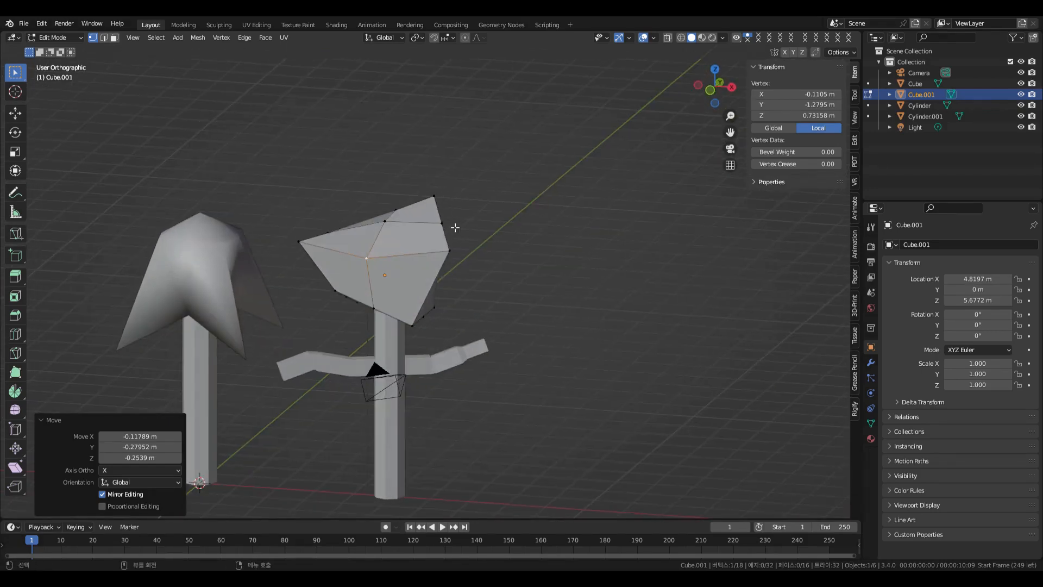
{"action": "middle_click_drag", "start_coordinate": [583, 202], "coordinate": [522, 262]}
{"action": "left_click", "coordinate": [466, 249]}
{"action": "key", "text": "g"}
{"action": "key", "text": "y"}
{"action": "left_click", "coordinate": [526, 259]}
Add a horizontal loop cut around the middle of the canopy
{"action": "key", "text": "ctrl+r"}
{"action": "left_click", "coordinate": [438, 325]}
{"action": "left_click", "coordinate": [436, 325]}
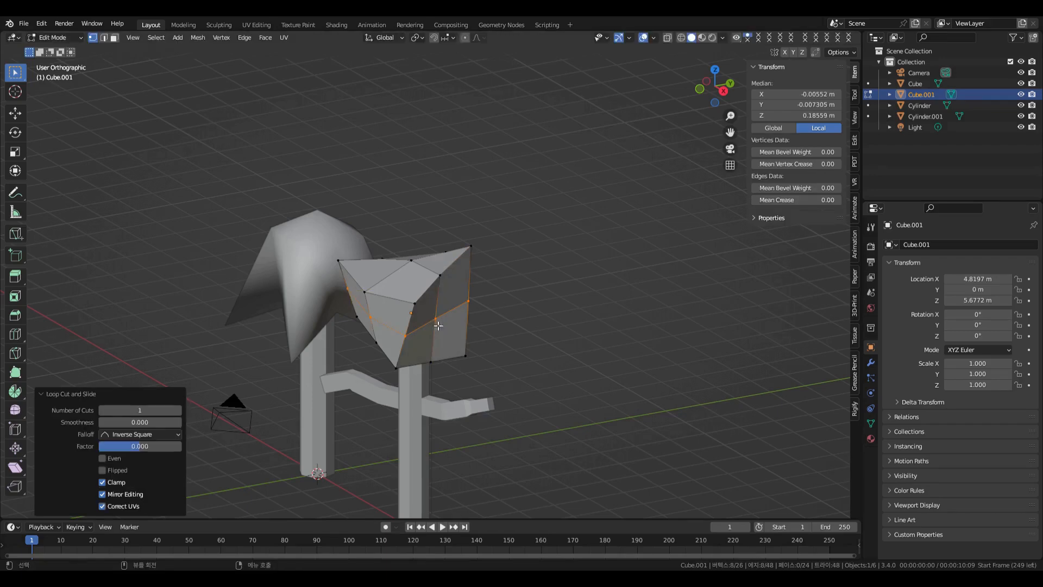
Move the new horizontal edge loop around the canopy's middle upward along Z
{"action": "middle_click_drag", "start_coordinate": [437, 329], "coordinate": [451, 319]}
{"action": "key", "text": "g"}
{"action": "key", "text": "z"}
{"action": "left_click", "coordinate": [452, 311]}
Lower the canopy's raised upper corner vertex along Z in two moves
{"action": "middle_click_drag", "start_coordinate": [522, 308], "coordinate": [560, 395]}
{"action": "left_click", "coordinate": [473, 254]}
{"action": "key", "text": "g"}
{"action": "key", "text": "z"}
{"action": "left_click", "coordinate": [510, 298]}
{"action": "scroll", "coordinate": [545, 361], "scroll_direction": "down", "scroll_amount": 4}
{"action": "key", "text": "g"}
{"action": "key", "text": "z"}
{"action": "left_click", "coordinate": [471, 345]}
Lower one canopy vertex slightly along Z and nudge a nearby vertex along X
{"action": "middle_click_drag", "start_coordinate": [416, 390], "coordinate": [635, 383]}
{"action": "left_click", "coordinate": [490, 348]}
{"action": "key", "text": "g"}
{"action": "key", "text": "z"}
{"action": "left_click", "coordinate": [491, 363]}
{"action": "left_click", "coordinate": [467, 307]}
{"action": "key", "text": "g"}
{"action": "key", "text": "x"}
{"action": "left_click", "coordinate": [465, 309]}
Lower two more canopy vertices slightly along Z from the other side of the canopy
{"action": "middle_click_drag", "start_coordinate": [464, 310], "coordinate": [576, 383]}
{"action": "left_click", "coordinate": [432, 350]}
{"action": "key", "text": "g"}
{"action": "key", "text": "z"}
{"action": "left_click", "coordinate": [439, 371]}
{"action": "left_click", "coordinate": [495, 359]}
{"action": "key", "text": "g"}
{"action": "key", "text": "z"}
{"action": "left_click", "coordinate": [497, 370]}
Move a canopy side vertex about 0.65 m outward along Y
{"action": "left_click", "coordinate": [409, 324]}
{"action": "middle_click_drag", "start_coordinate": [416, 326], "coordinate": [760, 348]}
{"action": "left_click", "coordinate": [311, 284]}
{"action": "key", "text": "g"}
{"action": "key", "text": "y"}
{"action": "left_click", "coordinate": [297, 292]}
{"action": "middle_click_drag", "start_coordinate": [297, 292], "coordinate": [485, 332]}
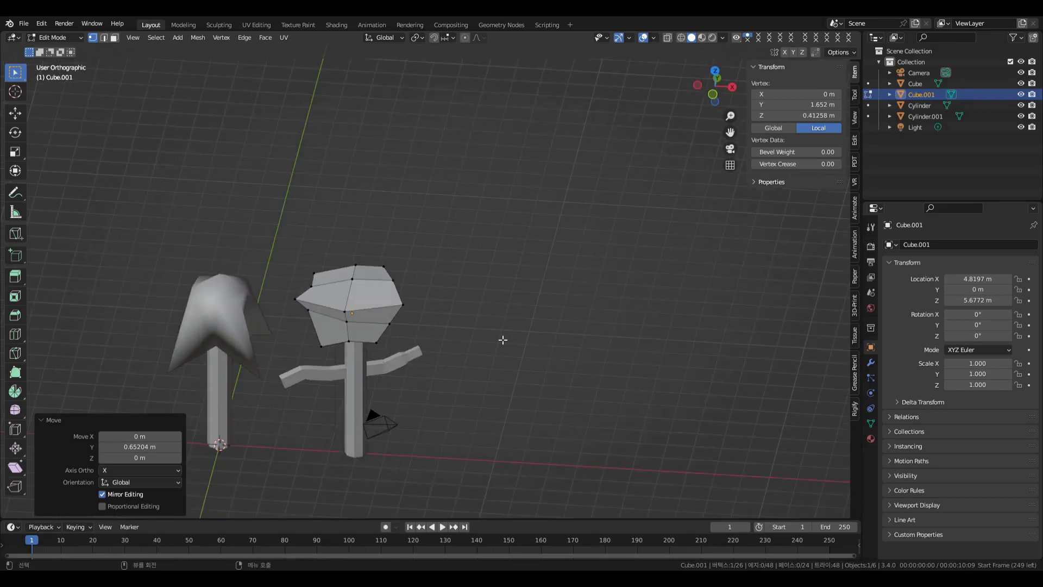
{"action": "key", "text": "shift+a"}
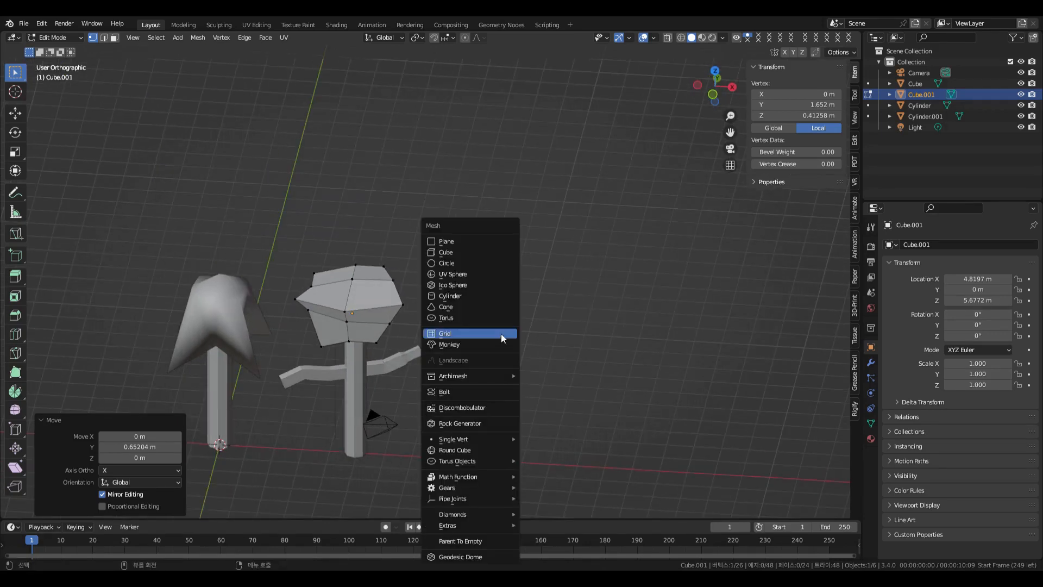
{"action": "left_click", "coordinate": [486, 252]}
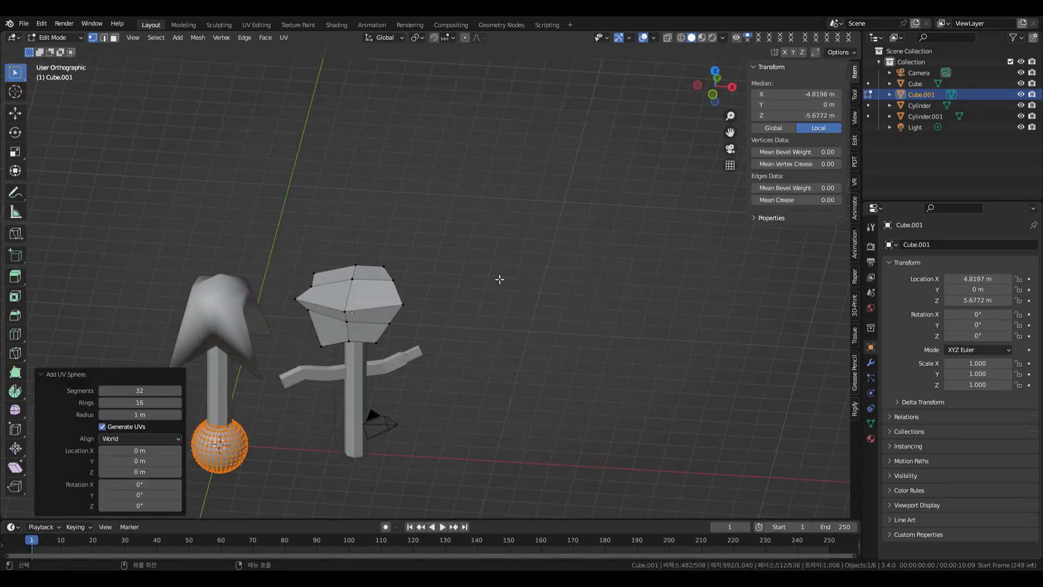
{"action": "key", "text": "ctrl+z"}
{"action": "key", "text": "shift+a"}
{"action": "left_click", "coordinate": [497, 284]}
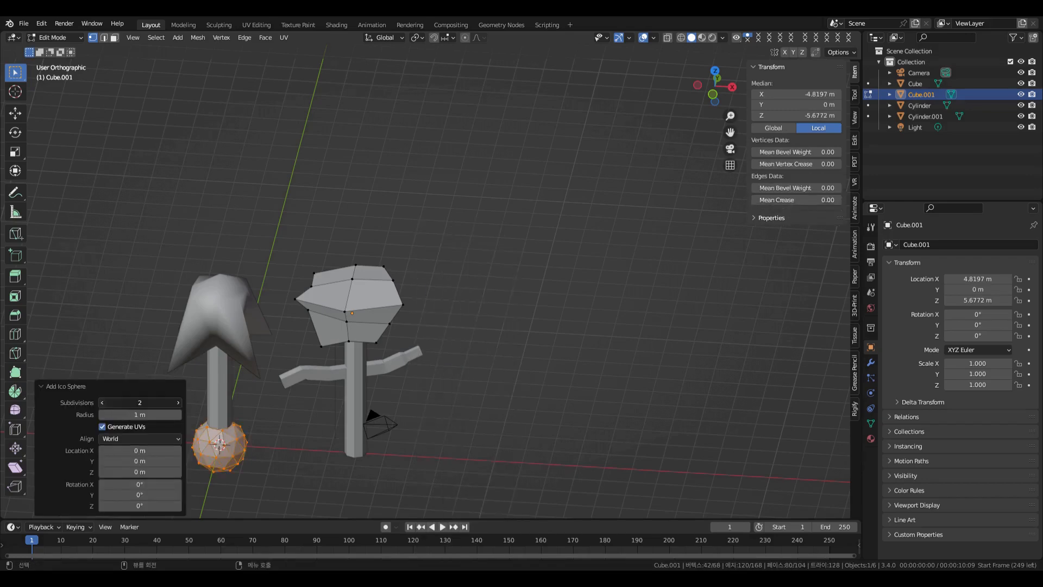
{"action": "key", "text": "ctrl+z"}
Add an icosphere as a separate object and move it along X and Z toward the second tree's left branch tip
{"action": "key", "text": "Tab"}
{"action": "key", "text": "shift+a"}
{"action": "mouse_move", "coordinate": [539, 348]}
{"action": "left_click", "coordinate": [591, 109]}
{"action": "key", "text": "g"}
{"action": "key", "text": "x"}
{"action": "left_click", "coordinate": [304, 424]}
{"action": "key", "text": "g"}
{"action": "key", "text": "z"}
{"action": "left_click", "coordinate": [357, 372]}
Align the icosphere with the left branch tip along Y and Z, scaling it to about 0.65
{"action": "middle_click_drag", "start_coordinate": [357, 372], "coordinate": [520, 352]}
{"action": "key", "text": "KP_7"}
{"action": "key", "text": "g"}
{"action": "key", "text": "y"}
{"action": "left_click", "coordinate": [513, 383]}
{"action": "key", "text": "s"}
{"action": "left_click", "coordinate": [479, 390]}
{"action": "key", "text": "KP_1"}
{"action": "key", "text": "g"}
{"action": "key", "text": "z"}
{"action": "left_click", "coordinate": [470, 309]}
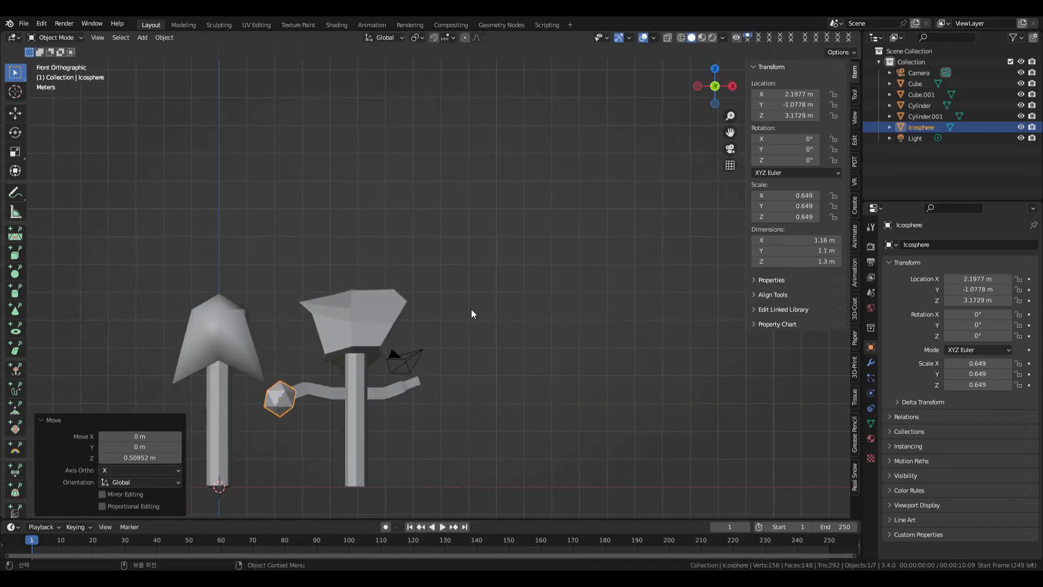
Duplicate the icosphere onto the right branch tip, raising the copy about 0.63 m and shifting it about 2.02 m along Y
{"action": "key", "text": "shift+d"}
{"action": "key", "text": "x"}
{"action": "left_click", "coordinate": [608, 315]}
{"action": "key", "text": "g"}
{"action": "key", "text": "z"}
{"action": "left_click", "coordinate": [595, 305]}
{"action": "key", "text": "KP_7"}
{"action": "key", "text": "g"}
{"action": "key", "text": "y"}
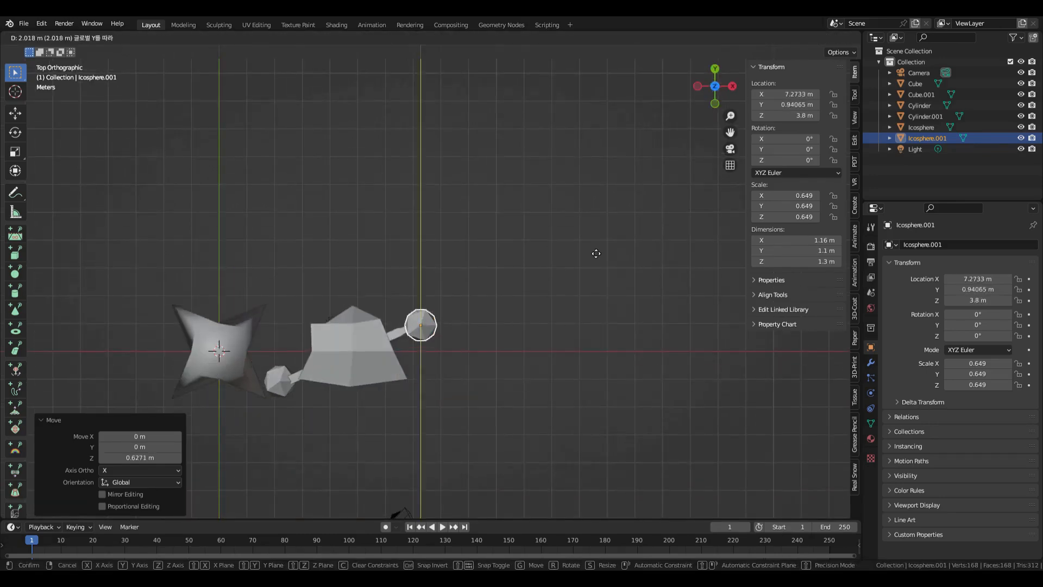
{"action": "left_click", "coordinate": [596, 253]}
Apply smooth shading to both icospheres and the second tree's canopy
{"action": "middle_click_drag", "start_coordinate": [608, 282], "coordinate": [374, 264]}
{"action": "left_click", "coordinate": [273, 340], "text": "shift"}
{"action": "left_click", "coordinate": [348, 267], "text": "shift"}
{"action": "left_click", "coordinate": [165, 37]}
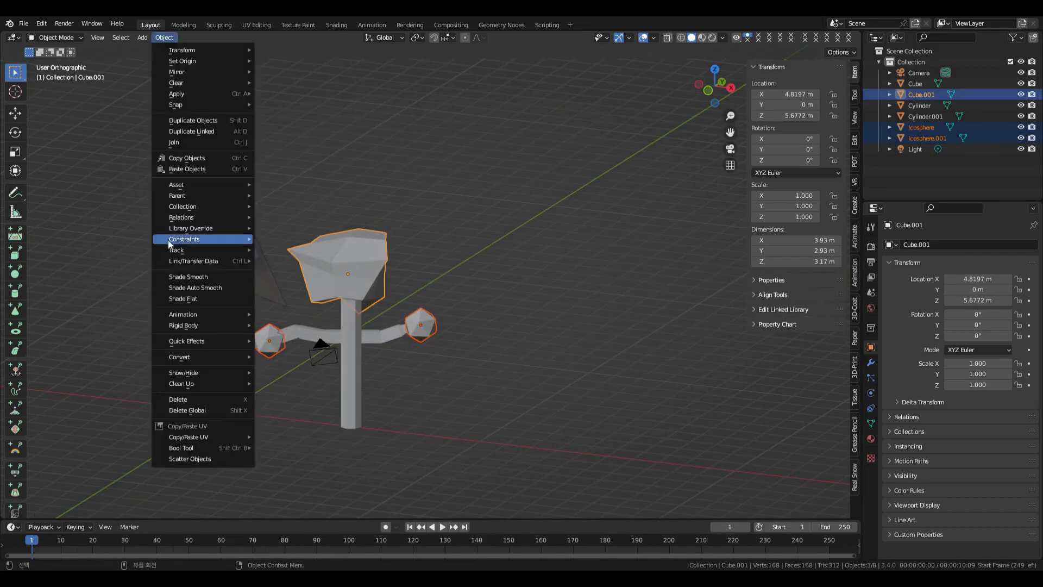
{"action": "left_click", "coordinate": [182, 277]}
{"action": "left_click", "coordinate": [481, 307]}
{"action": "middle_click_drag", "start_coordinate": [482, 307], "coordinate": [339, 285]}
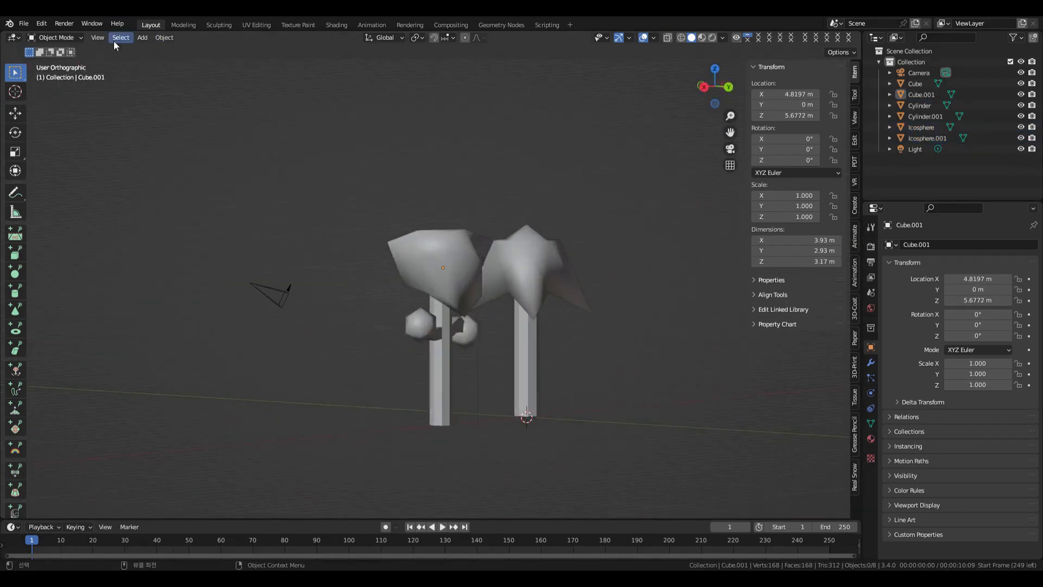
Move one vertex of the second tree's canopy along X in Edit Mode and return to Object Mode
{"action": "left_click", "coordinate": [429, 258]}
{"action": "left_click", "coordinate": [58, 38]}
{"action": "left_click", "coordinate": [65, 61]}
{"action": "left_click_drag", "start_coordinate": [316, 265], "coordinate": [344, 281], "text": "alt"}
{"action": "left_click_drag", "start_coordinate": [460, 228], "coordinate": [548, 325], "text": "alt"}
{"action": "left_click", "coordinate": [423, 247]}
{"action": "key", "text": "g"}
{"action": "key", "text": "x"}
{"action": "left_click", "coordinate": [409, 255]}
{"action": "left_click", "coordinate": [57, 38]}
{"action": "left_click", "coordinate": [60, 50]}
Add a cylinder for a third trunk at about X 9.54 m and scale it to 0.4
{"action": "key", "text": "shift+a"}
{"action": "mouse_move", "coordinate": [577, 290]}
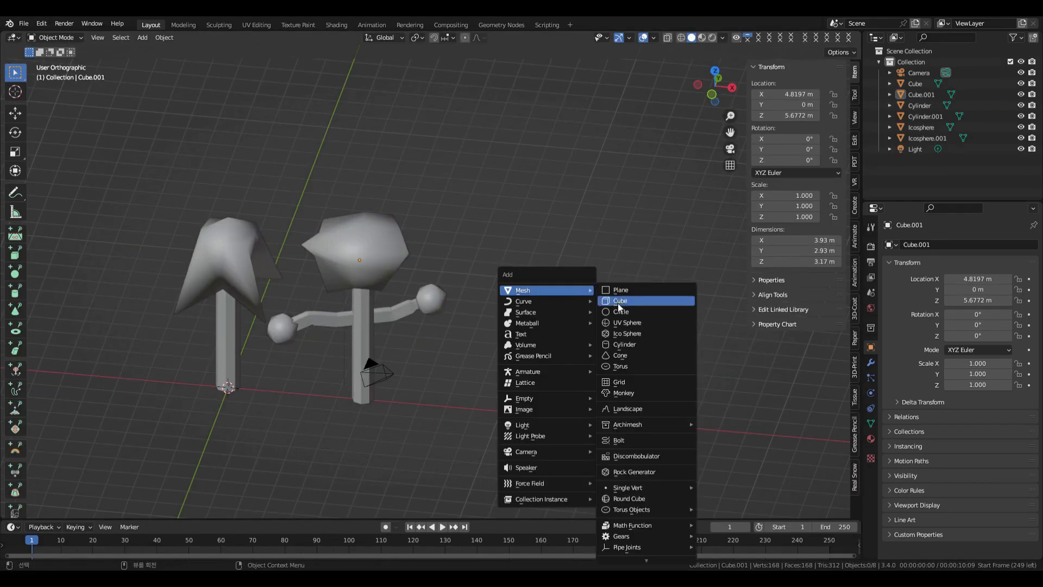
{"action": "left_click", "coordinate": [622, 344]}
{"action": "key", "text": "g"}
{"action": "key", "text": "x"}
{"action": "left_click", "coordinate": [731, 377]}
{"action": "key", "text": "s"}
{"action": "left_click", "coordinate": [577, 393]}
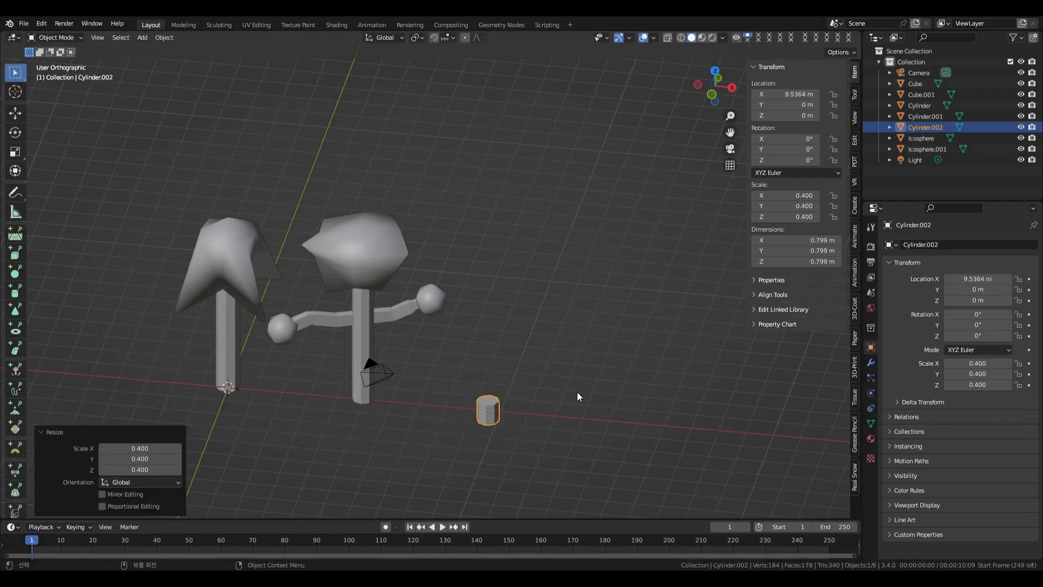
Stretch the third trunk to about 3.67 m tall and raise it to about Z 1.84 m so its base meets the ground
{"action": "key", "text": "s"}
{"action": "key", "text": "z"}
{"action": "left_click", "coordinate": [523, 365]}
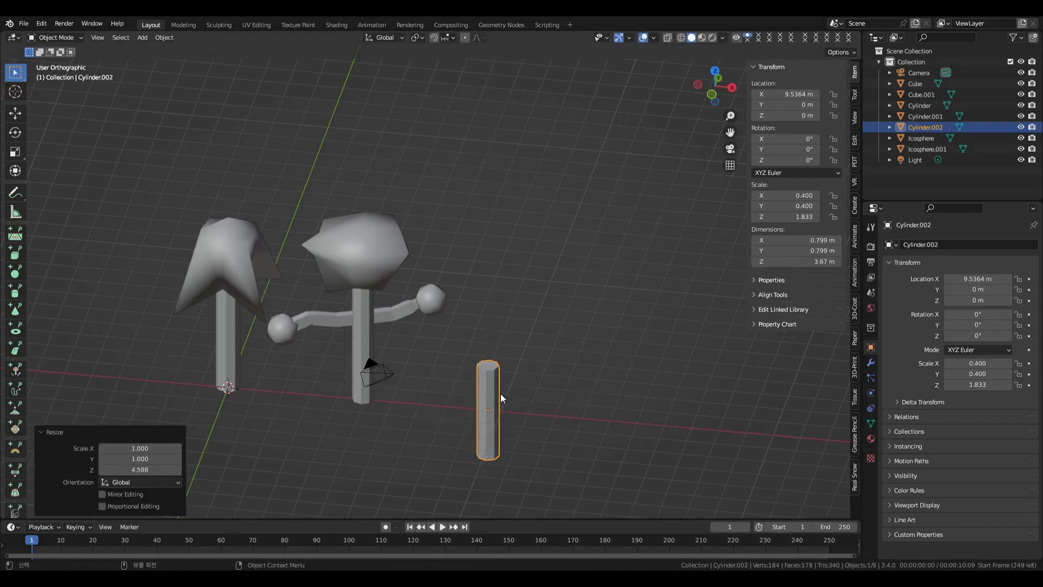
{"action": "key", "text": "KP_1"}
{"action": "key", "text": "g"}
{"action": "key", "text": "z"}
{"action": "left_click", "coordinate": [579, 306]}
{"action": "key", "text": "g"}
{"action": "key", "text": "z"}
{"action": "left_click", "coordinate": [581, 312]}
Move the third trunk farther from the second tree along X, to about X 10.77 m
{"action": "key", "text": "g"}
{"action": "key", "text": "x"}
{"action": "left_click", "coordinate": [616, 313]}
{"action": "middle_click_drag", "start_coordinate": [616, 313], "coordinate": [570, 323]}
{"action": "left_click", "coordinate": [635, 256]}
{"action": "middle_click_drag", "start_coordinate": [635, 255], "coordinate": [592, 249]}
Add a cone and move it along X to about 10.8 m, in line with the third trunk
{"action": "key", "text": "shift+a"}
{"action": "mouse_move", "coordinate": [591, 248]}
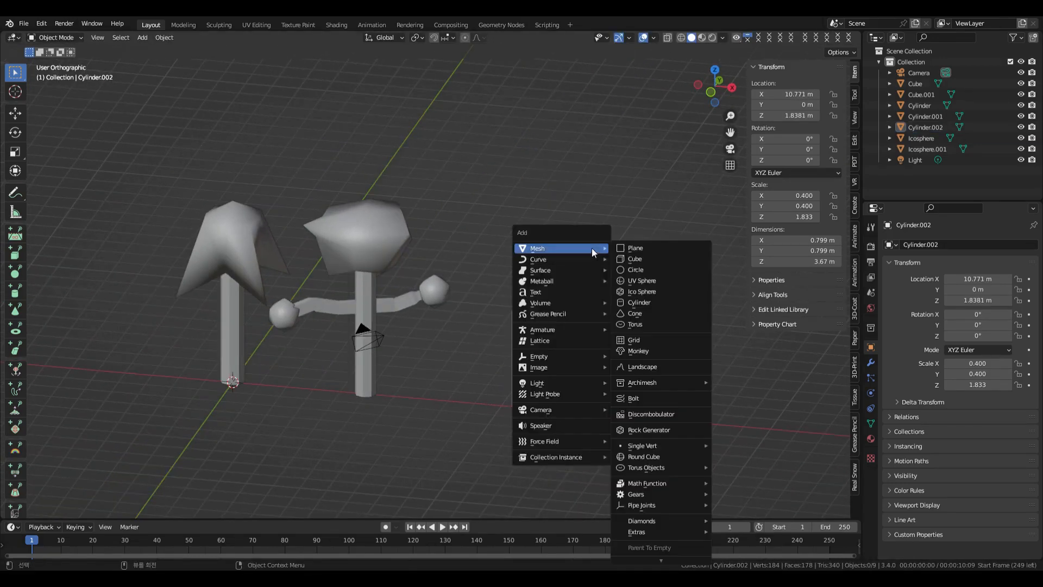
{"action": "left_click", "coordinate": [657, 314]}
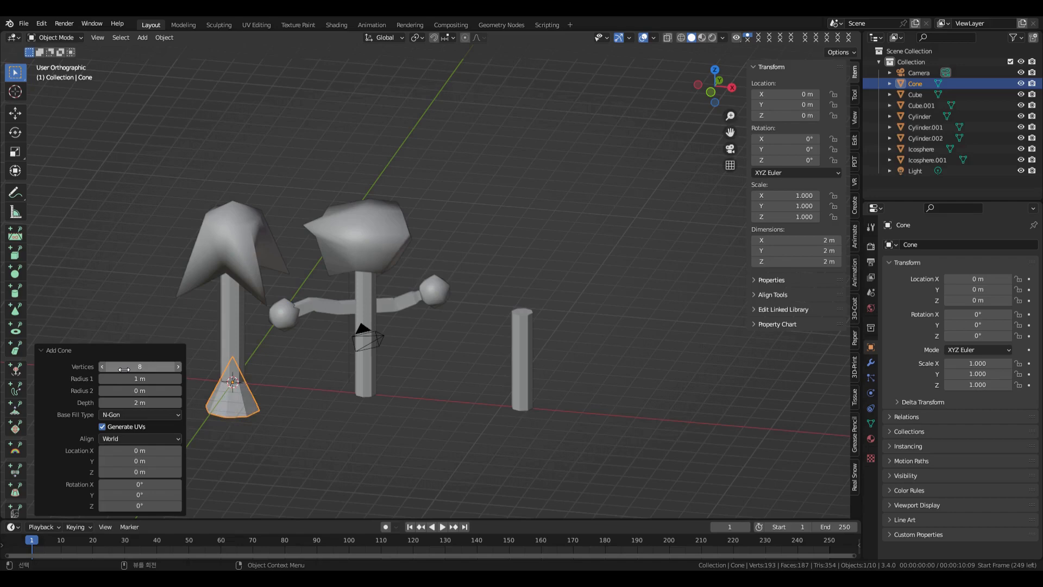
{"action": "key", "text": "g"}
{"action": "key", "text": "x"}
{"action": "left_click", "coordinate": [560, 408]}
Raise the cone onto the top of the third trunk, at about Z 3.57 m
{"action": "key", "text": "g"}
{"action": "key", "text": "z"}
{"action": "left_click", "coordinate": [569, 329]}
{"action": "mouse_move", "coordinate": [569, 330]}
{"action": "middle_mouse_down"}
{"action": "mouse_move", "coordinate": [589, 324]}
{"action": "mouse_move", "coordinate": [579, 330]}
{"action": "middle_mouse_up"}
{"action": "key", "text": "g"}
{"action": "key", "text": "z"}
{"action": "left_click", "coordinate": [576, 337]}
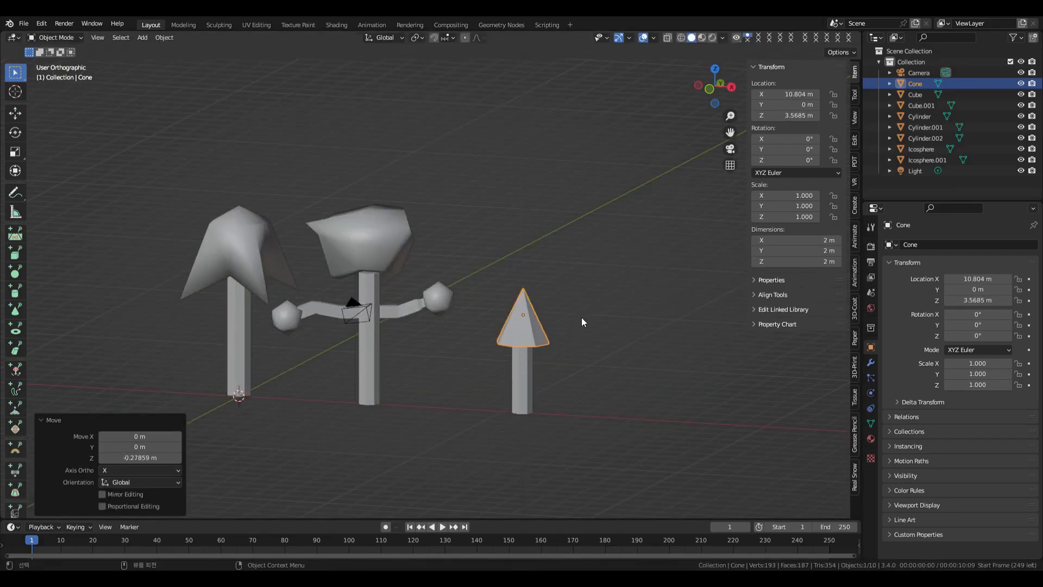
Duplicate the cone about 0.7 m higher and rotate the copy about 14.9° around Z
{"action": "key", "text": "shift+d"}
{"action": "key", "text": "z"}
{"action": "left_click", "coordinate": [582, 303]}
{"action": "key", "text": "r"}
{"action": "key", "text": "z"}
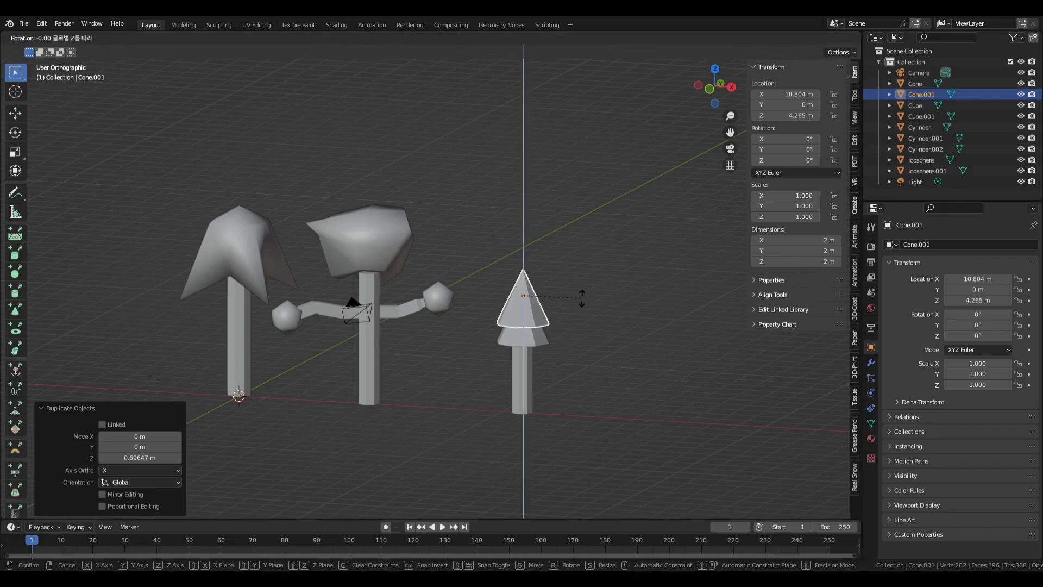
{"action": "left_click", "coordinate": [580, 284]}
{"action": "mouse_move", "coordinate": [580, 285]}
{"action": "middle_mouse_down"}
{"action": "mouse_move", "coordinate": [521, 309]}
{"action": "mouse_move", "coordinate": [569, 291]}
{"action": "middle_mouse_up"}
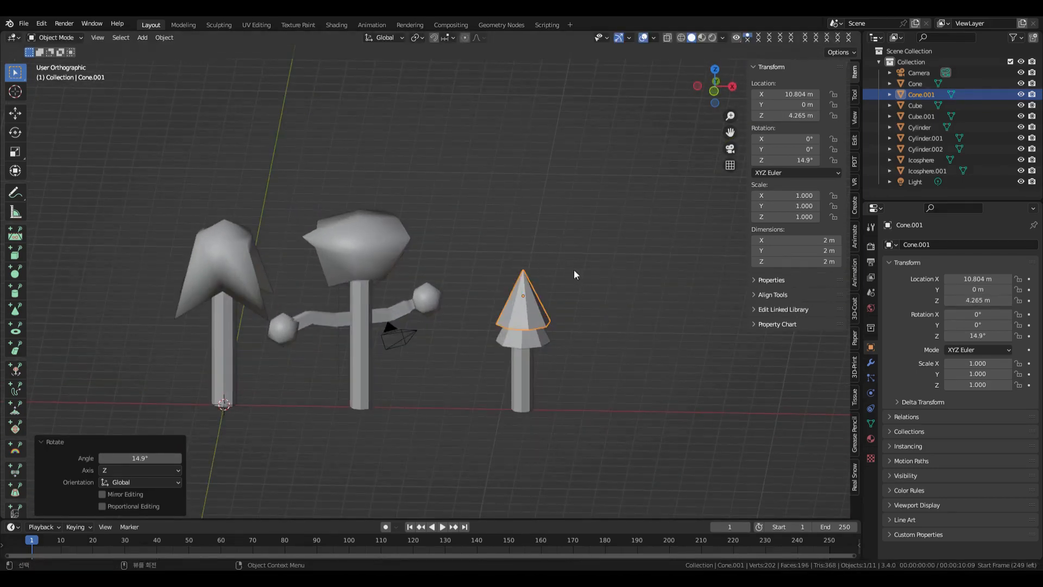
Duplicate the upper cone about 0.82 m higher and rotate the copy about -3.7° around Y and -22.2° around Z
{"action": "key", "text": "shift+d"}
{"action": "key", "text": "z"}
{"action": "left_click", "coordinate": [579, 269]}
{"action": "key", "text": "r"}
{"action": "key", "text": "y"}
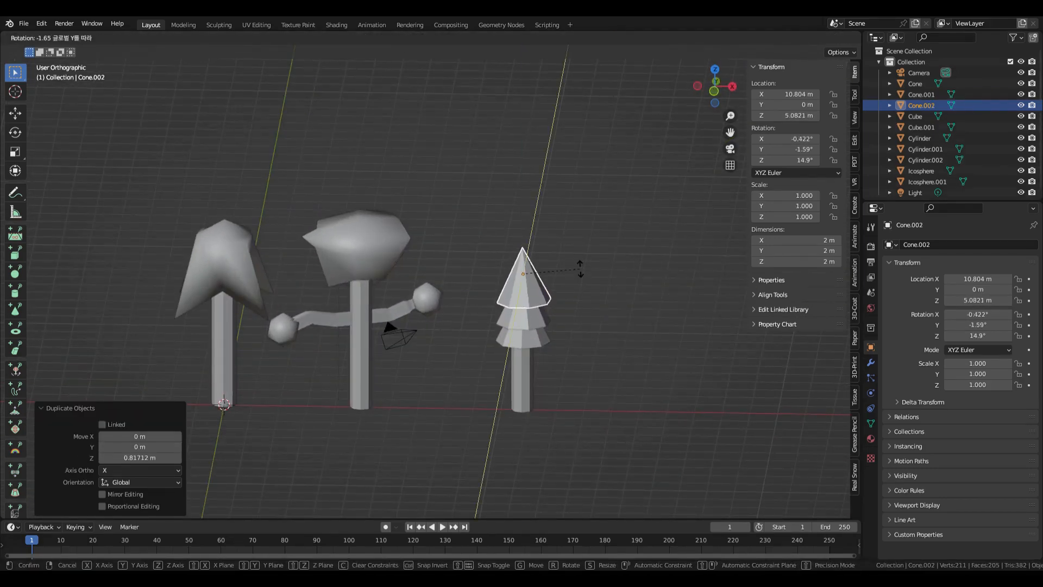
{"action": "left_click", "coordinate": [580, 267]}
{"action": "key", "text": "r"}
{"action": "key", "text": "z"}
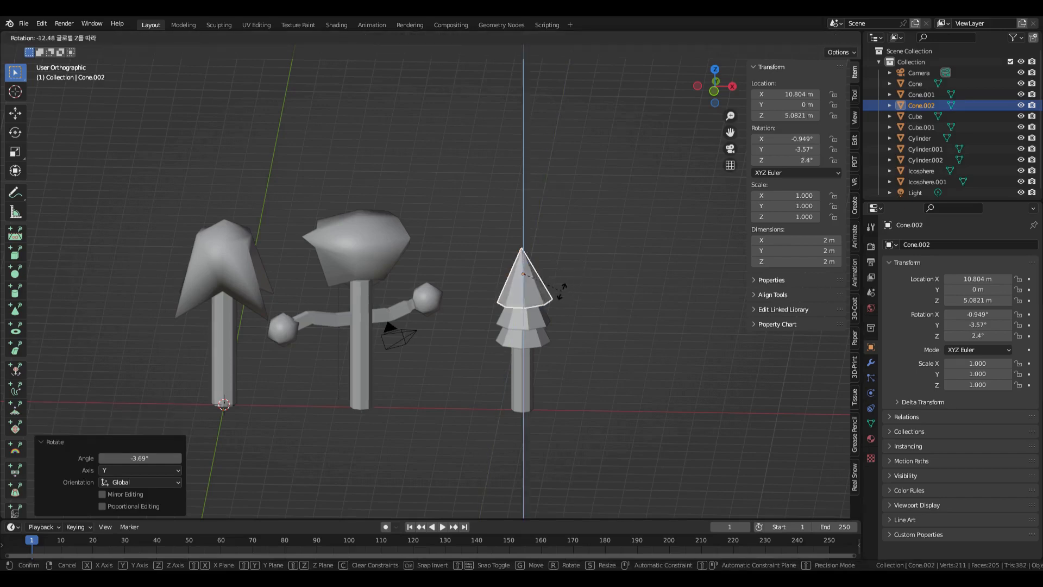
{"action": "left_click", "coordinate": [551, 292]}
{"action": "key", "text": "shift+d"}
{"action": "key", "text": "z"}
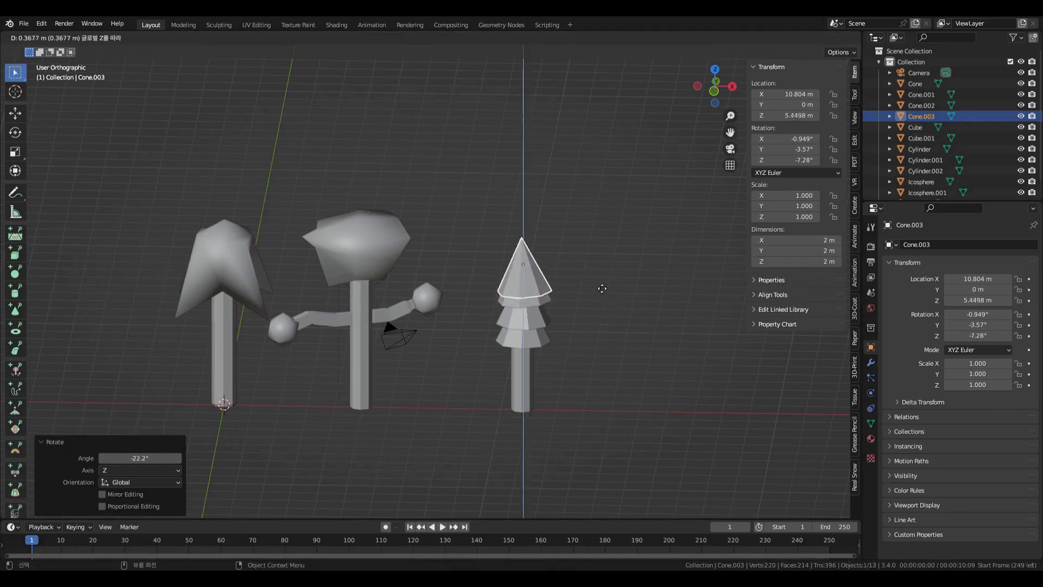
{"action": "left_click", "coordinate": [602, 281]}
{"action": "key", "text": "ctrl+z"}
{"action": "key", "text": "g"}
{"action": "key", "text": "z"}
{"action": "right_click", "coordinate": [609, 272]}
Duplicate the top cone to about Z 5.94 m and rotate it around Z and Y to about -3.5°, 3.2°, -20.9°
{"action": "key", "text": "shift+d"}
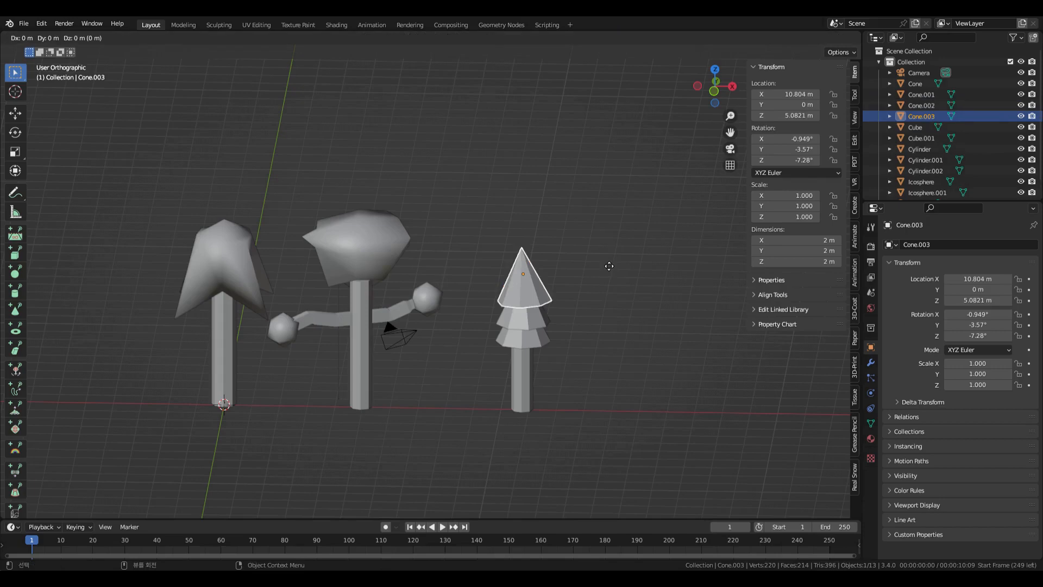
{"action": "key", "text": "z"}
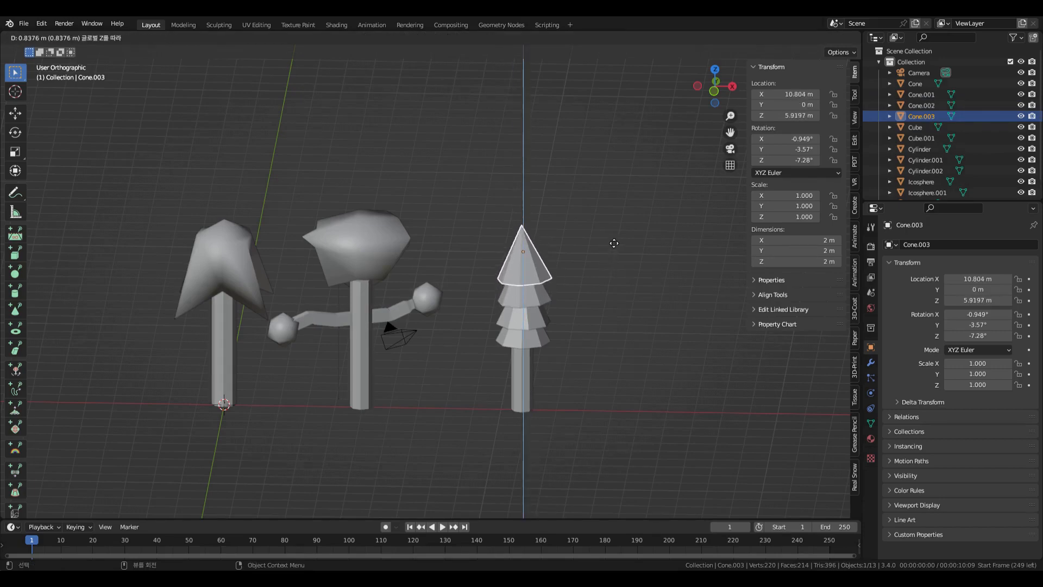
{"action": "left_click", "coordinate": [598, 273]}
{"action": "key", "text": "r"}
{"action": "key", "text": "z"}
{"action": "left_click", "coordinate": [581, 283]}
{"action": "key", "text": "r"}
{"action": "key", "text": "y"}
{"action": "left_click", "coordinate": [579, 273]}
{"action": "middle_click_drag", "start_coordinate": [579, 273], "coordinate": [645, 302]}
{"action": "left_click", "coordinate": [645, 302]}
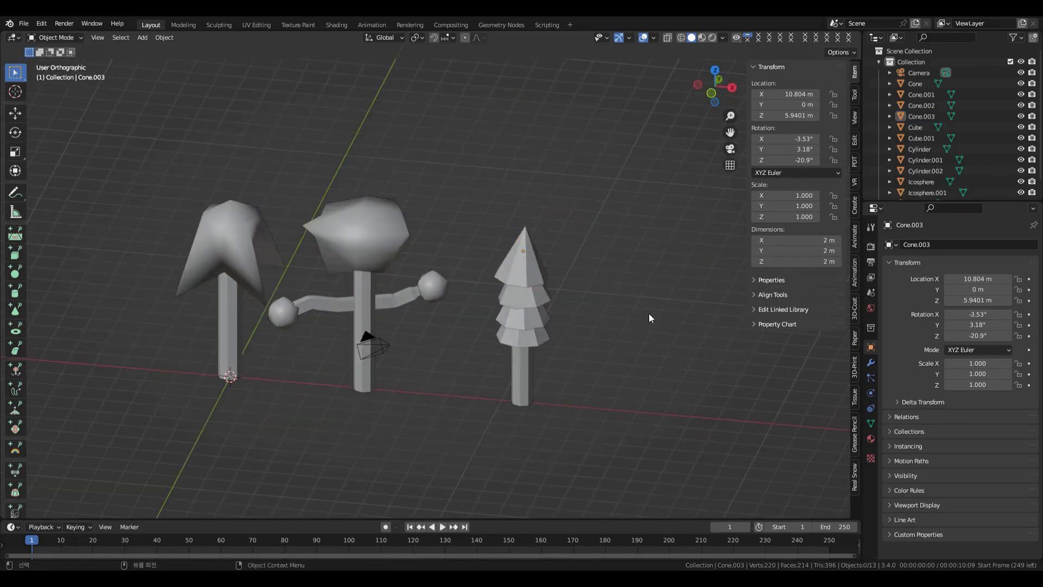
Add an eight-vertex cylinder and move it along X to about 17.01 m, beyond the conifer
{"action": "middle_click_drag", "start_coordinate": [573, 260], "coordinate": [621, 305]}
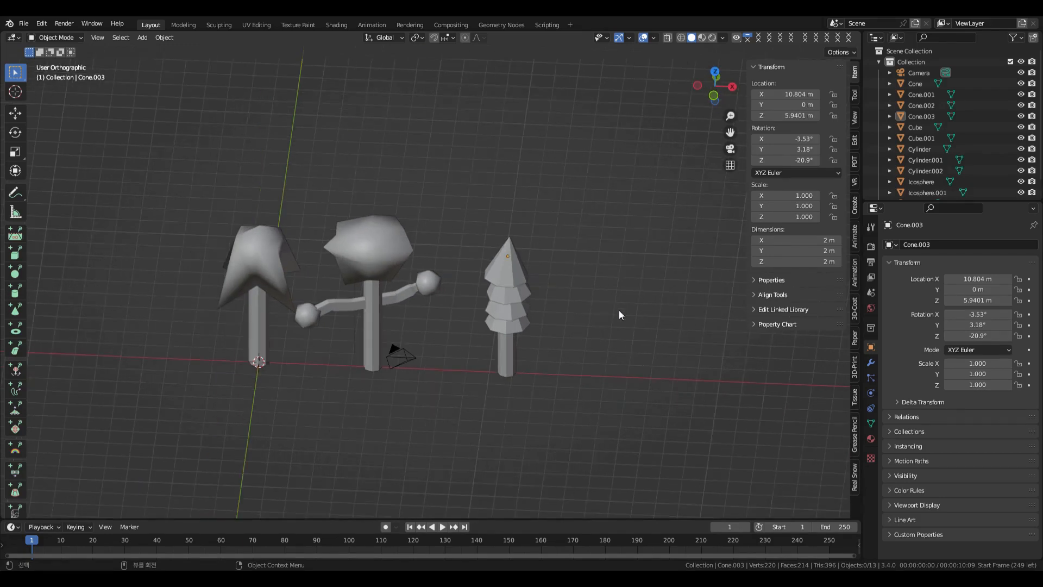
{"action": "key", "text": "shift+a"}
{"action": "mouse_move", "coordinate": [674, 290]}
{"action": "left_click", "coordinate": [745, 344]}
{"action": "key", "text": "g"}
{"action": "key", "text": "x"}
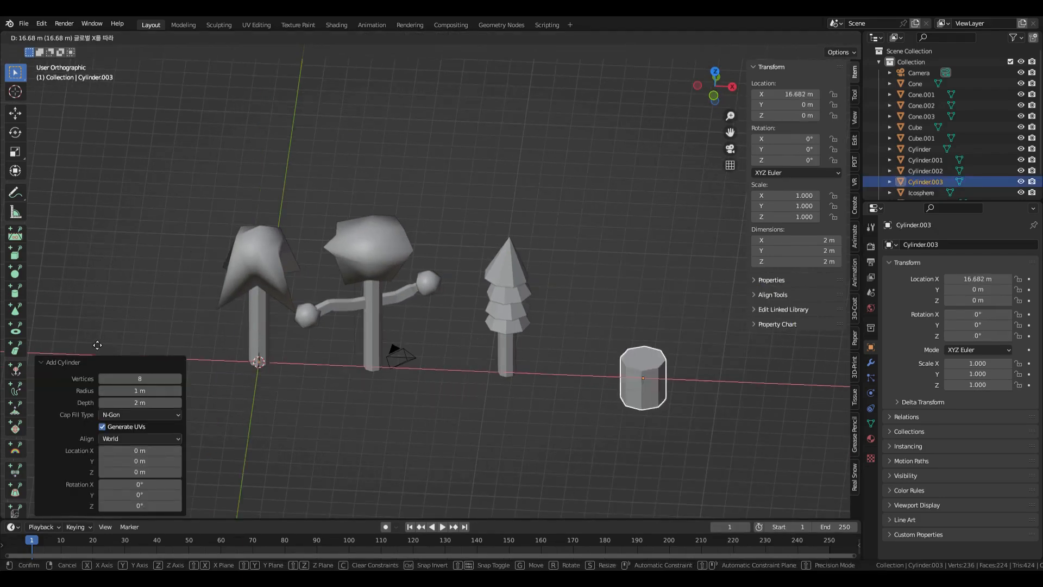
{"action": "left_click", "coordinate": [643, 331]}
Scale the new cylinder to about 0.361 and stretch it along Z into a trunk about 4.29 m tall
{"action": "key", "text": "s"}
{"action": "left_click", "coordinate": [644, 359]}
{"action": "key", "text": "s"}
{"action": "key", "text": "z"}
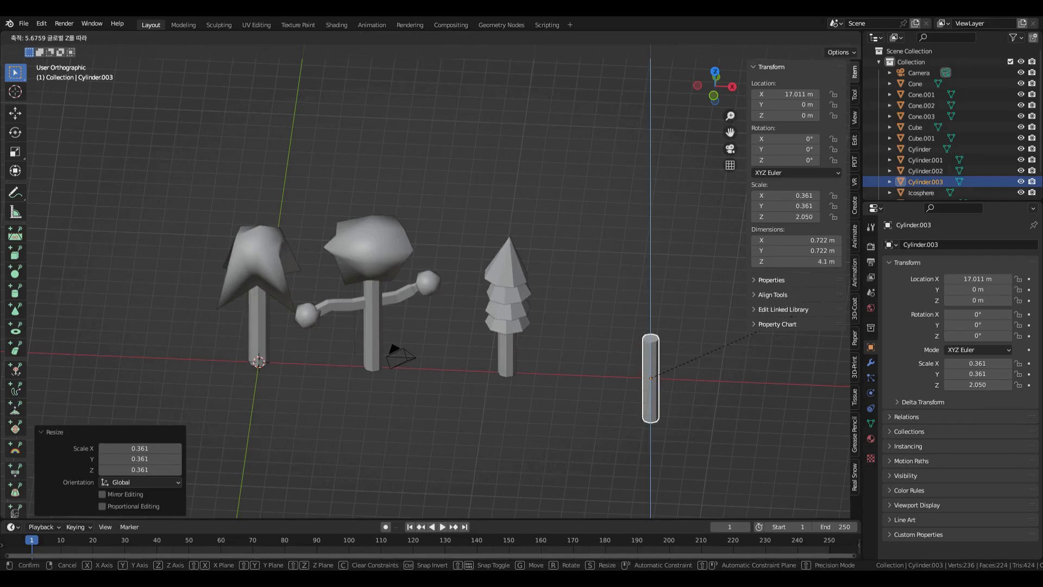
{"action": "left_click", "coordinate": [823, 301]}
Raise the fourth trunk to about Z 2.18 m so its base stands level with the other trunks
{"action": "key", "text": "g"}
{"action": "key", "text": "z"}
{"action": "left_click", "coordinate": [697, 322]}
{"action": "key", "text": "KP_1"}
{"action": "key", "text": "g"}
{"action": "key", "text": "z"}
{"action": "left_click", "coordinate": [676, 339]}
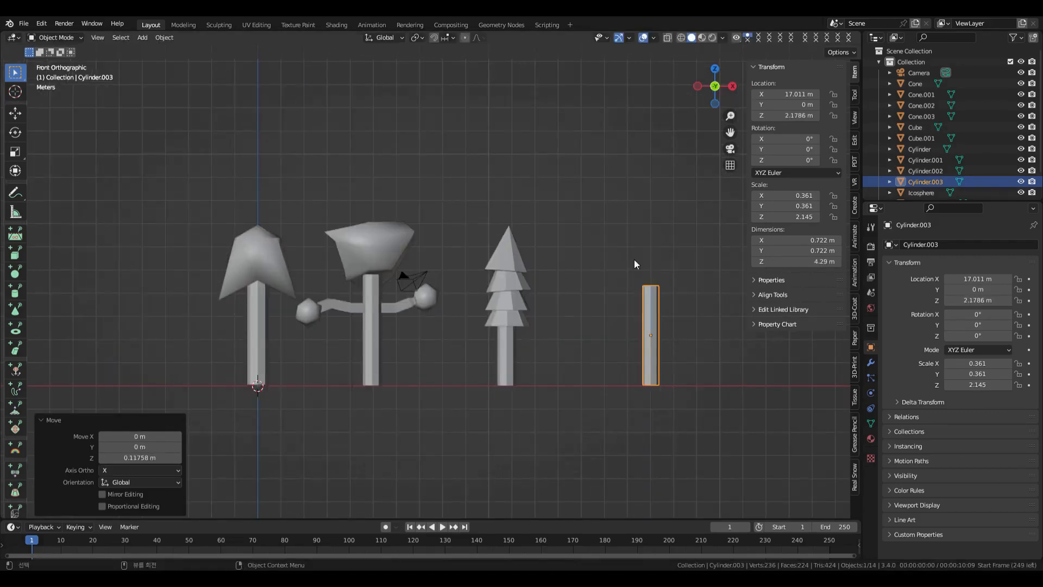
Add a cube and move it along X to about 16.93 m, in line with the fourth trunk
{"action": "key", "text": "shift+a"}
{"action": "mouse_move", "coordinate": [689, 247]}
{"action": "left_click", "coordinate": [728, 257]}
{"action": "key", "text": "g"}
{"action": "key", "text": "x"}
{"action": "left_click", "coordinate": [857, 248]}
Raise the cube onto the top of the fourth trunk, at about Z 5.22 m
{"action": "key", "text": "z"}
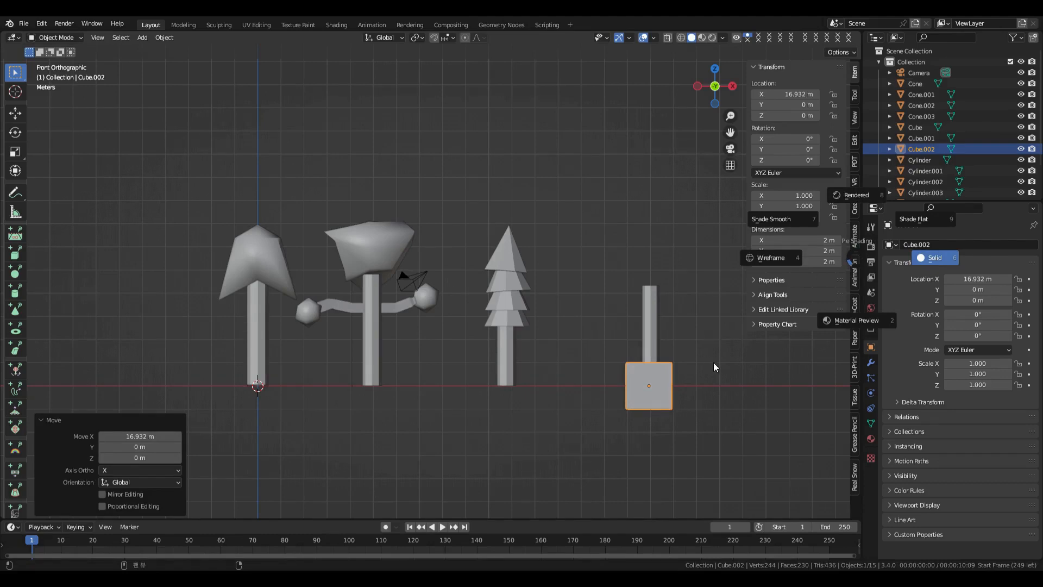
{"action": "key", "text": "Escape"}
{"action": "key", "text": "g"}
{"action": "key", "text": "z"}
{"action": "left_click", "coordinate": [706, 333]}
Divide the cube with two centred vertical loop cuts that cross at right angles on its top and bottom faces
{"action": "middle_click_drag", "start_coordinate": [709, 348], "coordinate": [673, 260]}
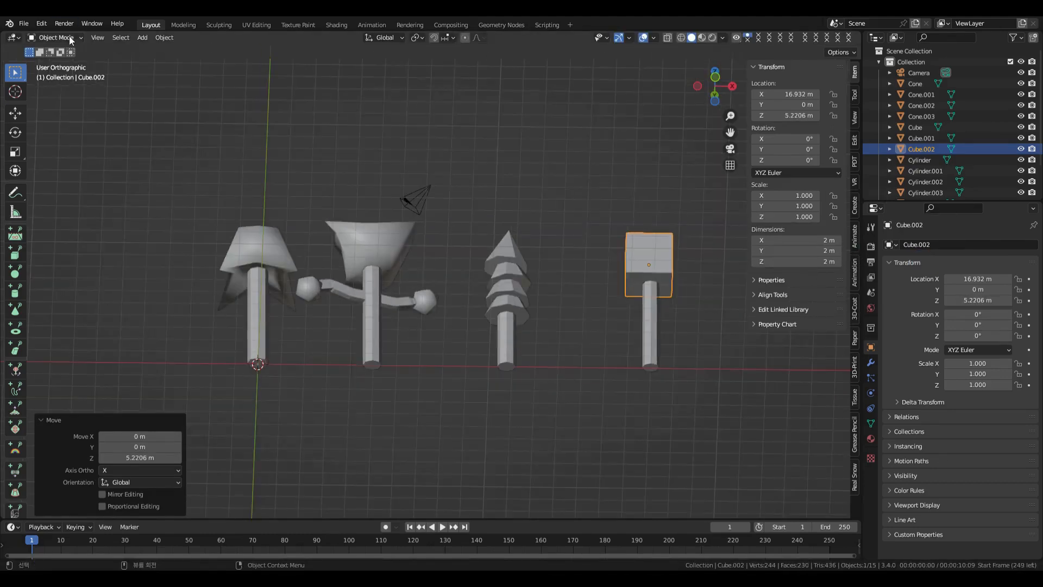
{"action": "key", "text": "Tab"}
{"action": "left_click", "coordinate": [664, 285]}
{"action": "right_click", "coordinate": [663, 286]}
{"action": "left_click", "coordinate": [720, 288]}
{"action": "middle_click_drag", "start_coordinate": [720, 288], "coordinate": [620, 363]}
{"action": "left_click", "coordinate": [668, 247]}
{"action": "key", "text": "ctrl+r"}
{"action": "left_click", "coordinate": [656, 261]}
{"action": "right_click", "coordinate": [655, 260]}
Scale the cube's bottom rim vertices outward to more than twice their width to form a flared canopy
{"action": "middle_click_drag", "start_coordinate": [595, 299], "coordinate": [698, 263]}
{"action": "left_click", "coordinate": [690, 191]}
{"action": "left_click_drag", "start_coordinate": [607, 273], "coordinate": [649, 304]}
{"action": "middle_click_drag", "start_coordinate": [650, 304], "coordinate": [771, 380]}
{"action": "key", "text": "s"}
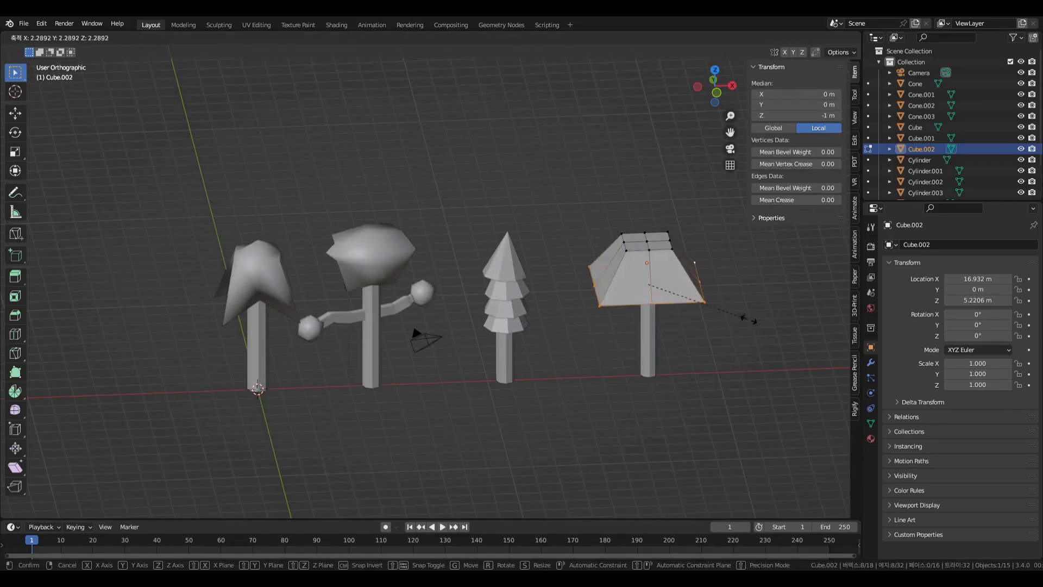
{"action": "left_click", "coordinate": [739, 321]}
Scale the midpoints of the canopy's four bottom edges outward until the canopy spans about 6.98 m in X and Y
{"action": "middle_click_drag", "start_coordinate": [734, 348], "coordinate": [732, 387]}
{"action": "left_click", "coordinate": [649, 232]}
{"action": "left_click", "coordinate": [586, 283], "text": "shift"}
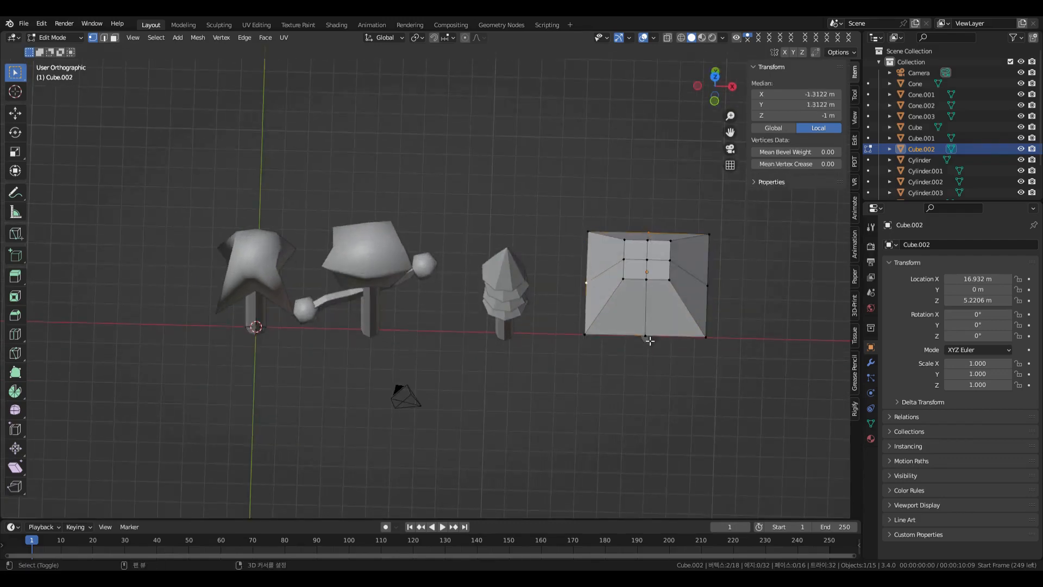
{"action": "left_click", "coordinate": [645, 337], "text": "shift"}
{"action": "left_click", "coordinate": [707, 285], "text": "shift"}
{"action": "key", "text": "s"}
{"action": "left_click", "coordinate": [766, 319]}
{"action": "middle_click_drag", "start_coordinate": [766, 319], "coordinate": [747, 331]}
{"action": "key", "text": "s"}
{"action": "left_click", "coordinate": [713, 232]}
{"action": "key", "text": "Tab"}
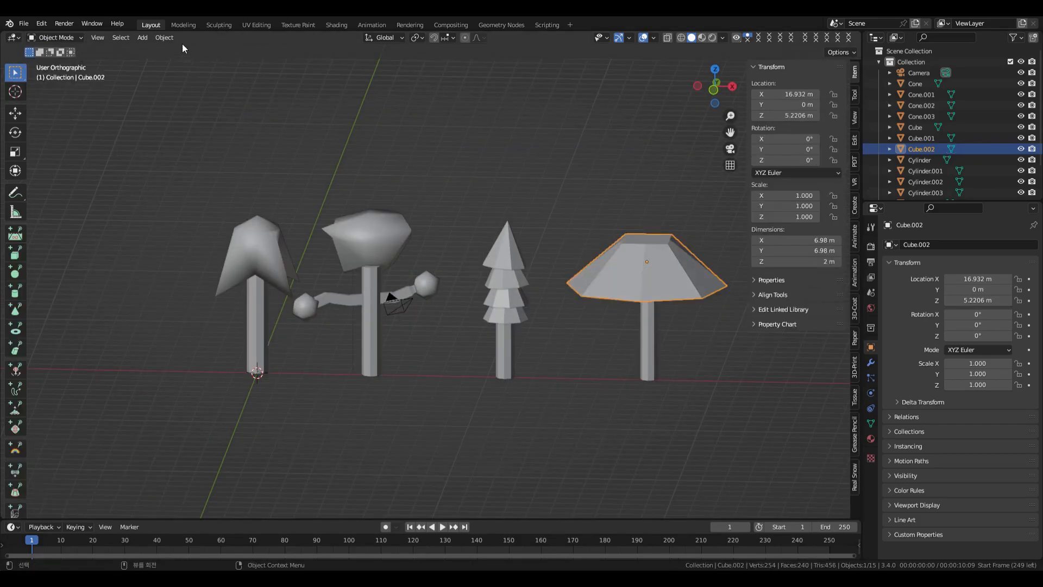
Shade the conifer's cones, the fourth tree's canopy and all four trunks smooth
{"action": "left_click", "coordinate": [506, 251]}
{"action": "left_click", "coordinate": [506, 278], "text": "shift"}
{"action": "left_click", "coordinate": [506, 298], "text": "shift"}
{"action": "left_click", "coordinate": [506, 315], "text": "shift"}
{"action": "left_click", "coordinate": [624, 282], "text": "shift"}
{"action": "left_click", "coordinate": [648, 370], "text": "shift"}
{"action": "left_click", "coordinate": [505, 353], "text": "shift"}
{"action": "left_click", "coordinate": [371, 340], "text": "shift"}
{"action": "left_click", "coordinate": [258, 333], "text": "shift"}
{"action": "left_click", "coordinate": [164, 37]}
{"action": "left_click", "coordinate": [192, 276]}
{"action": "left_click", "coordinate": [538, 191]}
{"action": "middle_click_drag", "start_coordinate": [539, 192], "coordinate": [681, 282]}
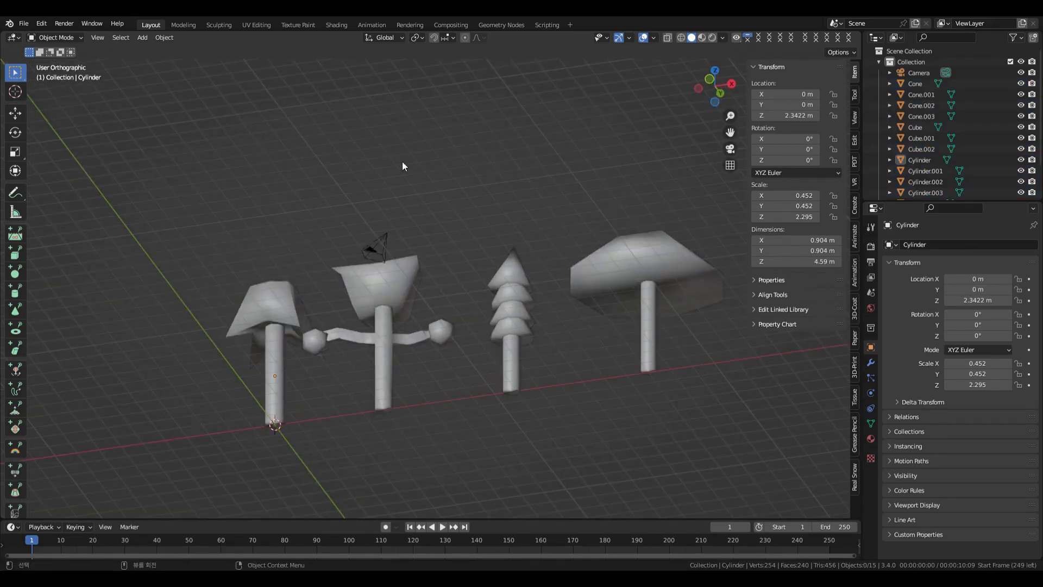
{"action": "mouse_move", "coordinate": [493, 182]}
{"action": "middle_mouse_down"}
{"action": "mouse_move", "coordinate": [531, 194]}
{"action": "mouse_move", "coordinate": [478, 175]}
{"action": "mouse_move", "coordinate": [500, 195]}
{"action": "middle_mouse_up"}
Add a Bézier curve at the world origin
{"action": "key", "text": "shift+a"}
{"action": "mouse_move", "coordinate": [495, 207]}
{"action": "left_click", "coordinate": [538, 206]}
{"action": "key", "text": "Delete"}
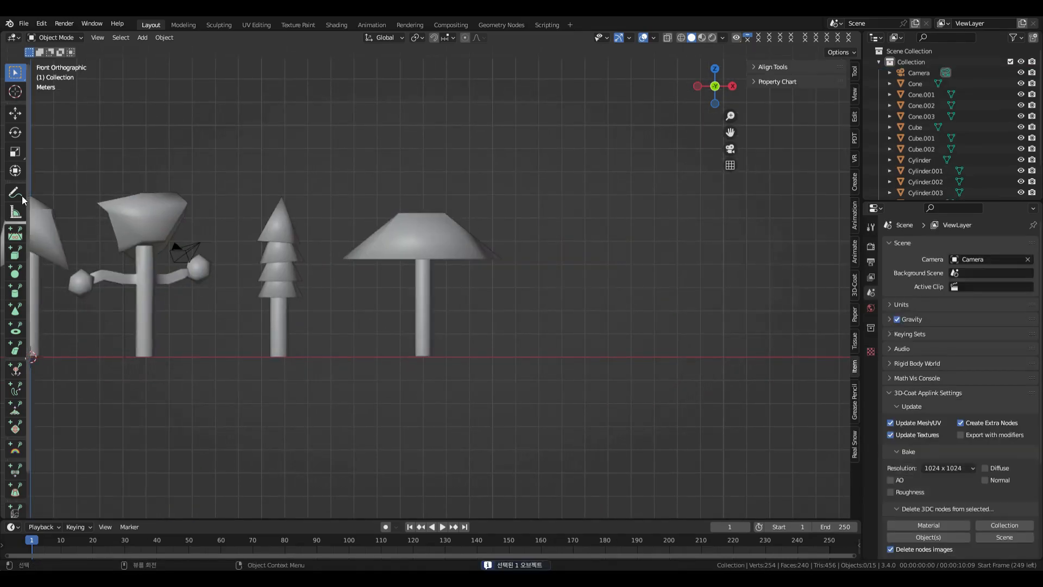
{"action": "key", "text": "ctrl+z"}
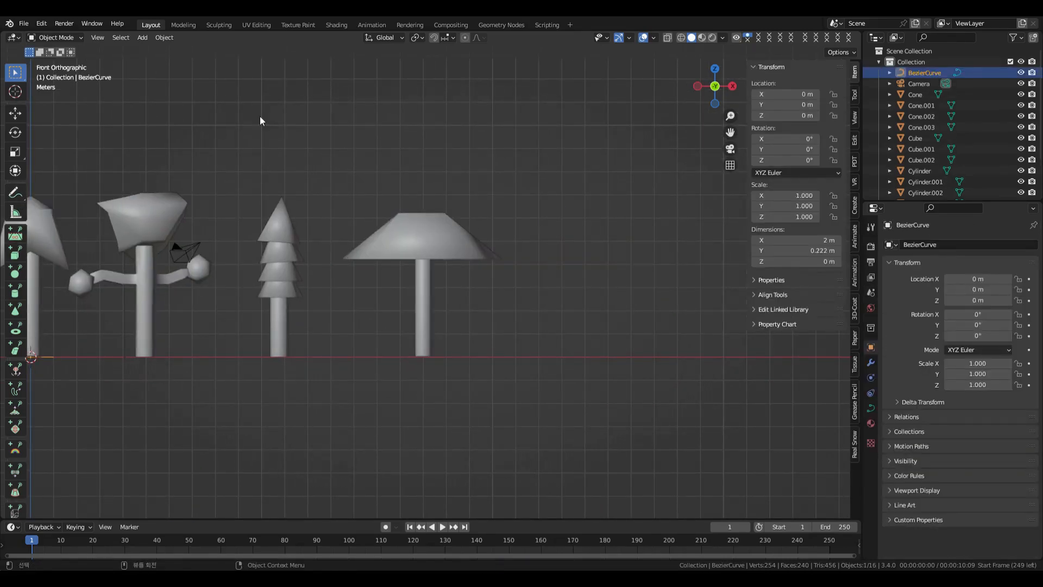
Delete the Bézier curve's default points and draw a vertical strand about 1.88 m long hanging from the fourth tree's canopy
{"action": "key", "text": "Tab"}
{"action": "key", "text": "x"}
{"action": "left_click", "coordinate": [298, 145]}
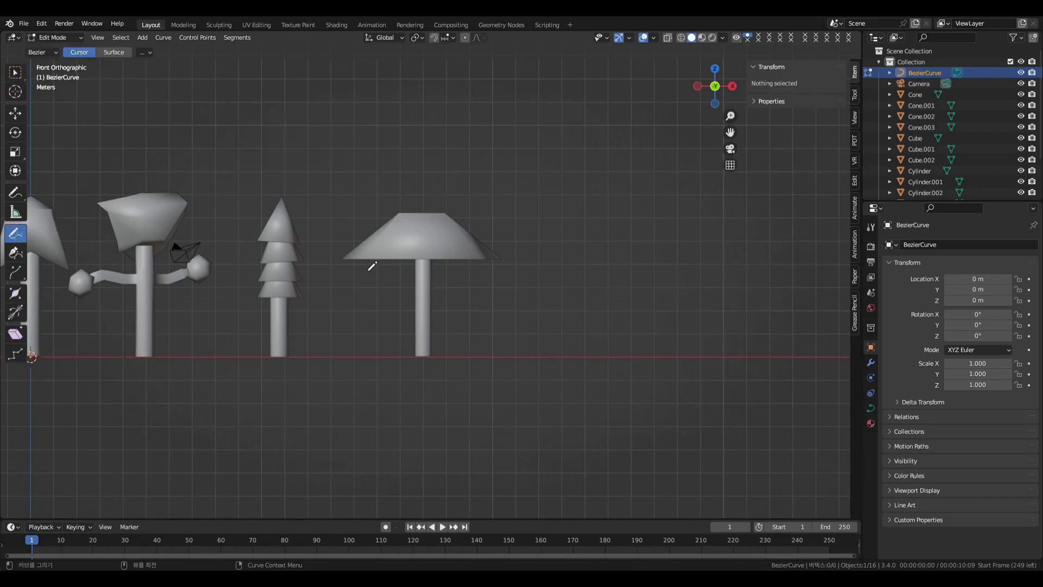
{"action": "left_click_drag", "start_coordinate": [369, 246], "coordinate": [370, 315]}
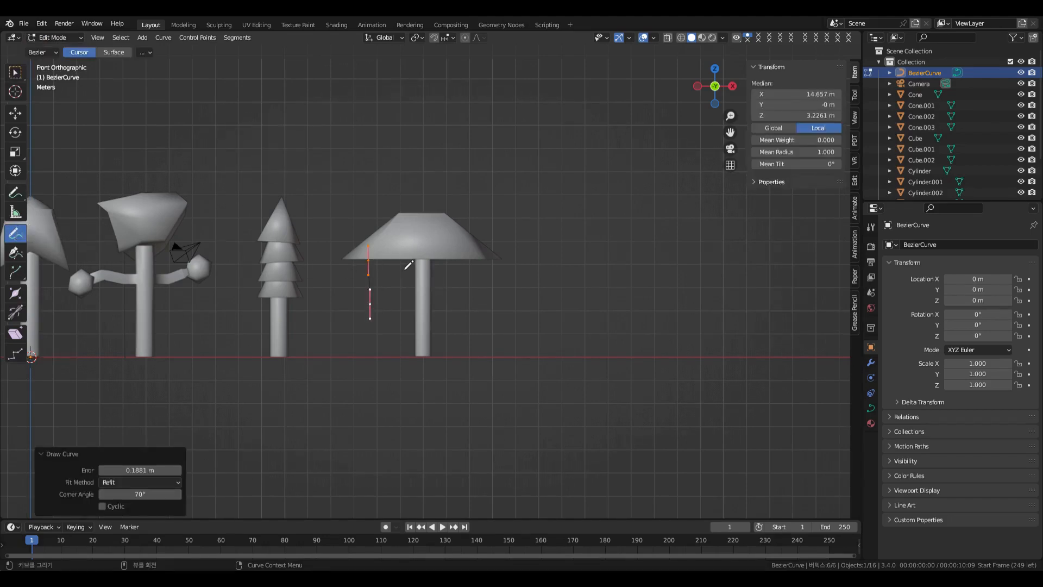
Extrude the strand curve's geometry into a flat ribbon about 0.2 m wide
{"action": "left_click", "coordinate": [871, 408]}
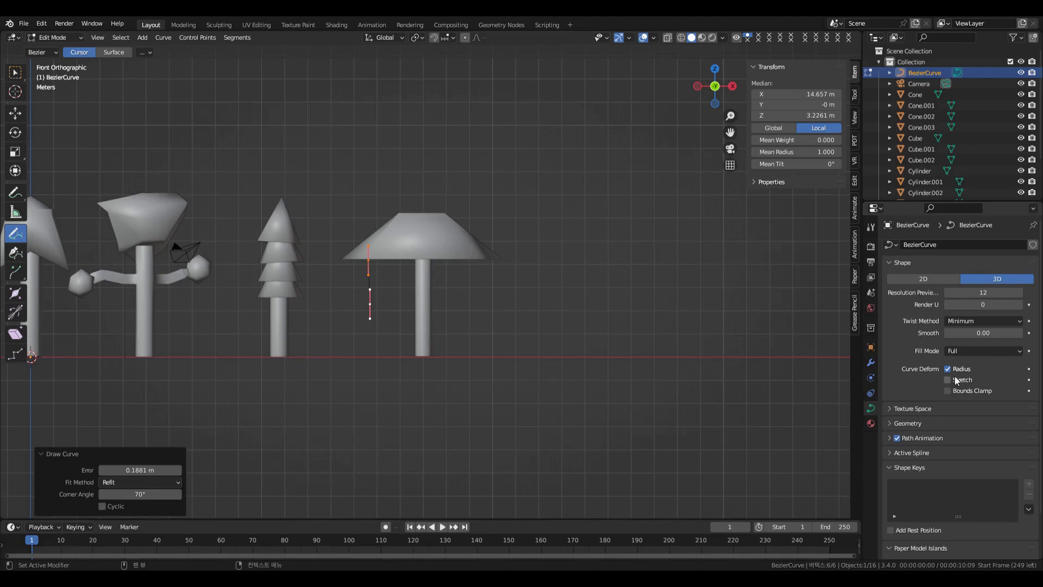
{"action": "left_click", "coordinate": [900, 423]}
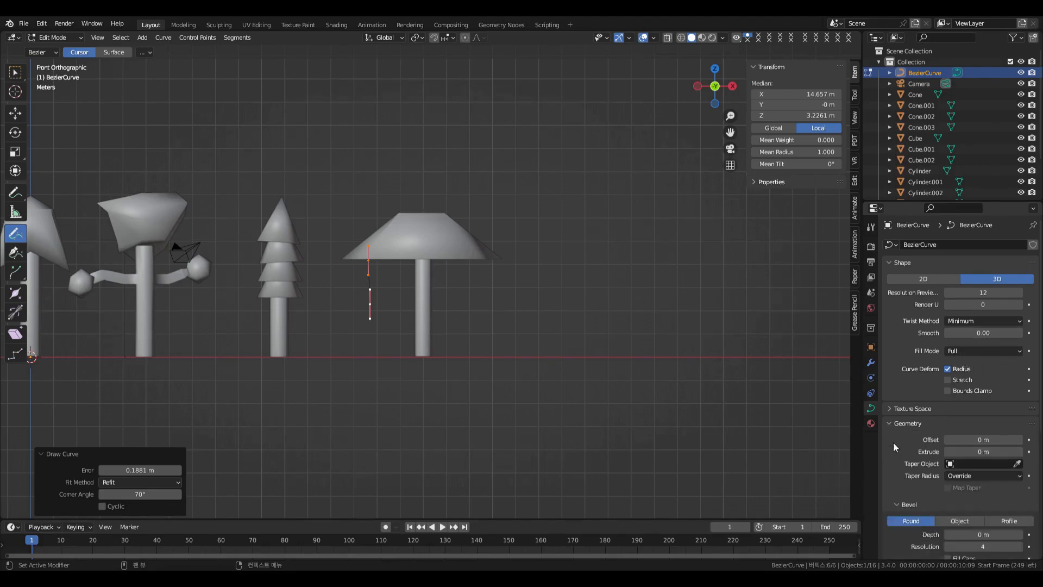
{"action": "scroll", "coordinate": [1020, 390], "scroll_direction": "down", "scroll_amount": 3}
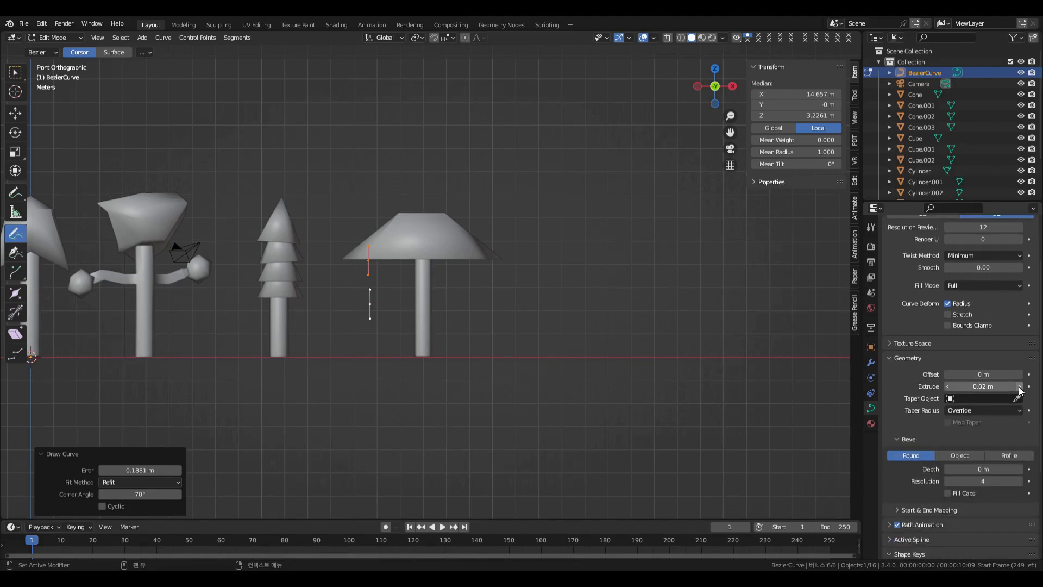
{"action": "mouse_move", "coordinate": [568, 309]}
{"action": "middle_mouse_down"}
{"action": "mouse_move", "coordinate": [605, 303]}
{"action": "mouse_move", "coordinate": [743, 350]}
{"action": "middle_mouse_up"}
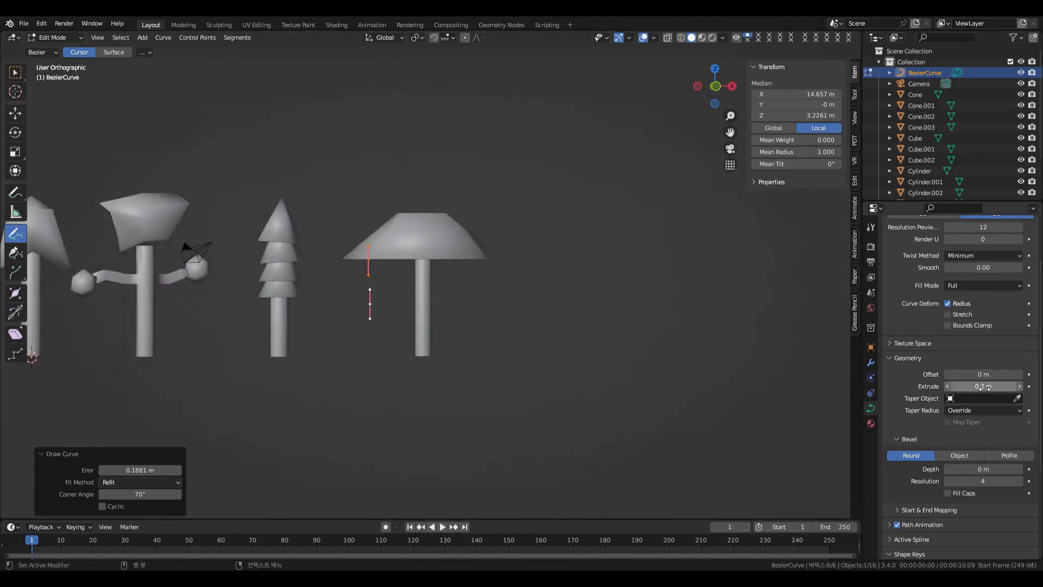
Add a Solidify modifier with a thickness of 0.1 m to the strand and return to Object Mode
{"action": "left_click", "coordinate": [871, 362]}
{"action": "left_click", "coordinate": [960, 256]}
{"action": "left_click", "coordinate": [859, 388]}
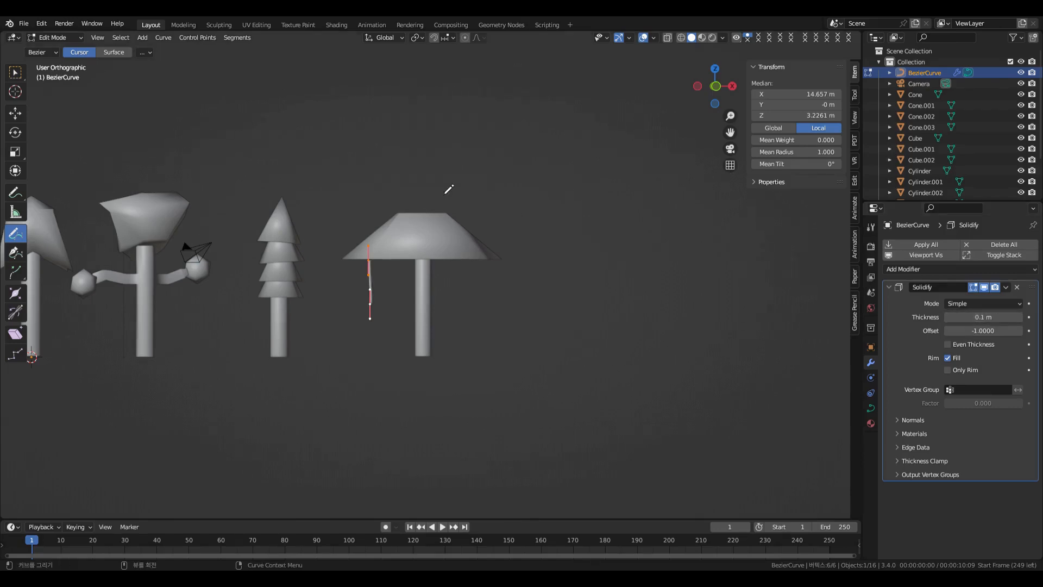
{"action": "left_click", "coordinate": [48, 41]}
{"action": "left_click", "coordinate": [54, 53]}
Raise the strand about 0.07 m against the underside of the canopy
{"action": "middle_click_drag", "start_coordinate": [516, 313], "coordinate": [565, 188]}
{"action": "scroll", "coordinate": [480, 266], "scroll_direction": "up", "scroll_amount": 5}
{"action": "middle_click_drag", "start_coordinate": [470, 288], "coordinate": [507, 374]}
{"action": "scroll", "coordinate": [371, 317], "scroll_direction": "down", "scroll_amount": 3}
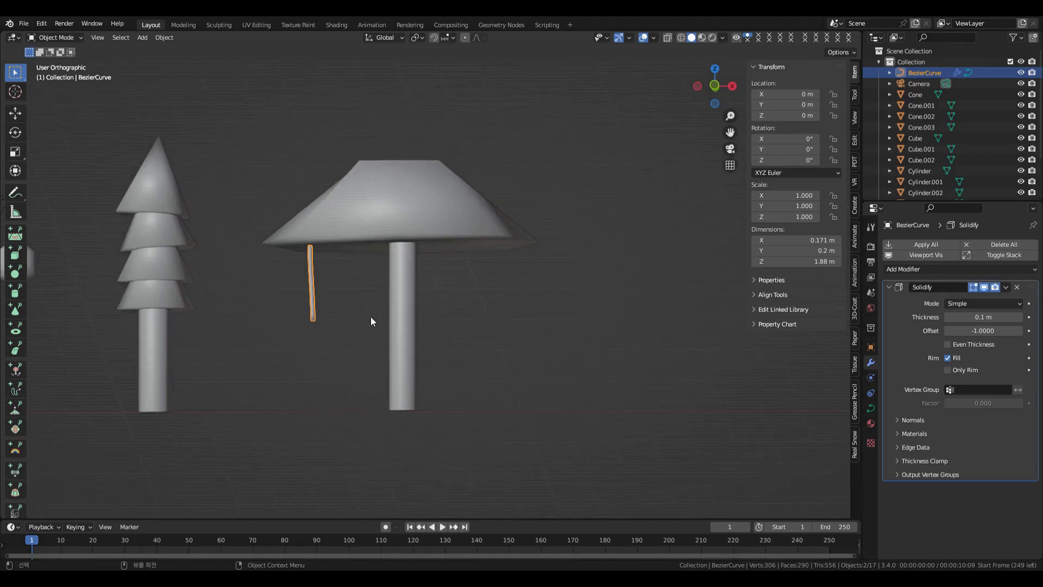
{"action": "key", "text": "KP_1"}
{"action": "key", "text": "g"}
{"action": "key", "text": "z"}
{"action": "left_click", "coordinate": [424, 284]}
{"action": "key", "text": "g"}
{"action": "key", "text": "Escape"}
Duplicate the strand along X, placing one copy about 0.38 m to each side of the original
{"action": "key", "text": "shift+d"}
{"action": "key", "text": "x"}
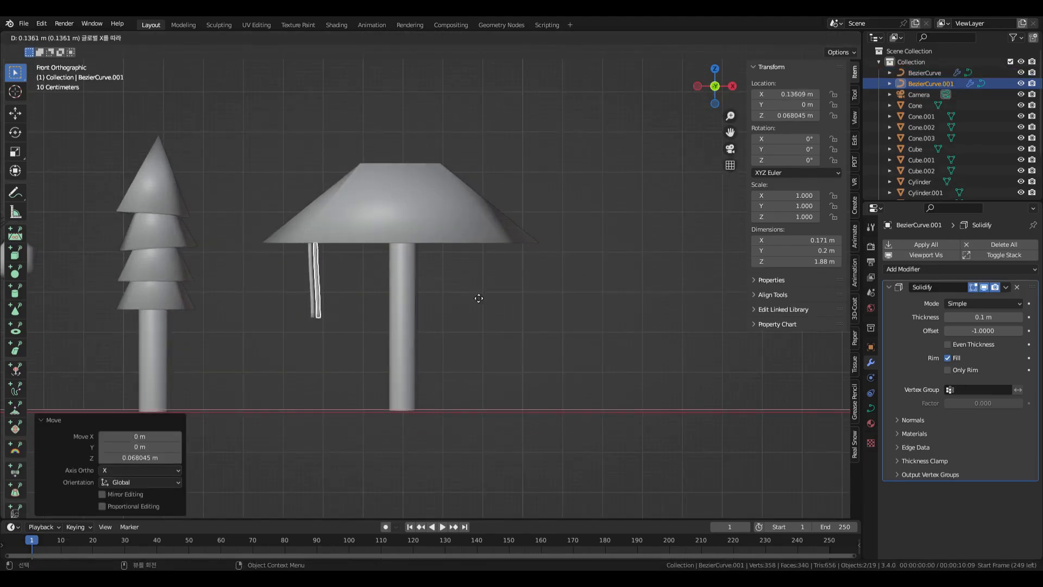
{"action": "left_click", "coordinate": [454, 293]}
{"action": "key", "text": "shift+d"}
{"action": "left_click", "coordinate": [490, 297]}
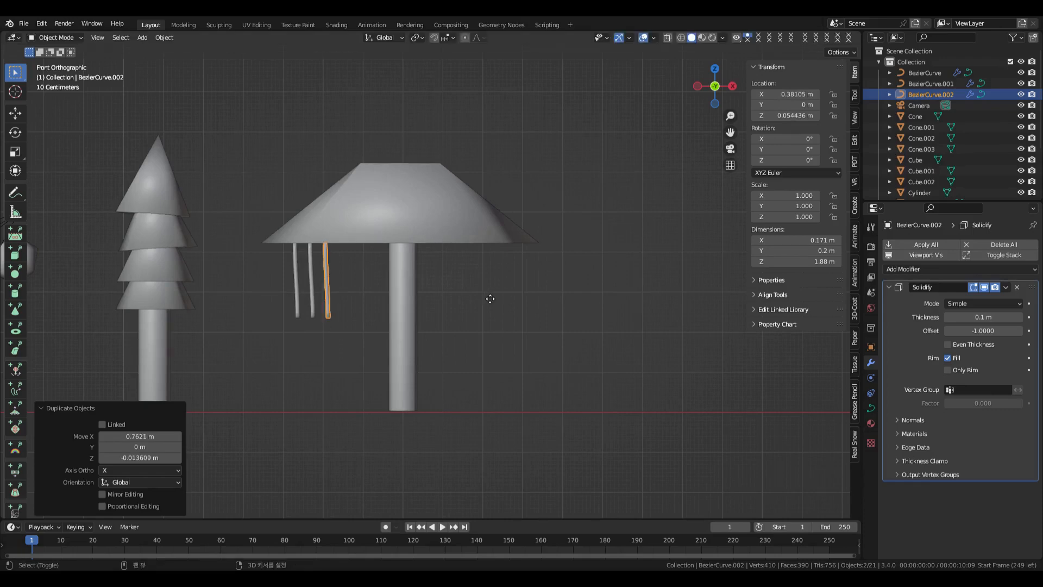
Extend the row along X with five more strand copies, spaced evenly up to the trunk
{"action": "key", "text": "shift+d"}
{"action": "left_click", "coordinate": [505, 298]}
{"action": "key", "text": "shift+d"}
{"action": "left_click", "coordinate": [519, 297]}
{"action": "key", "text": "shift+d"}
{"action": "left_click", "coordinate": [521, 293]}
{"action": "key", "text": "shift+d"}
{"action": "left_click", "coordinate": [532, 293]}
{"action": "key", "text": "shift+d"}
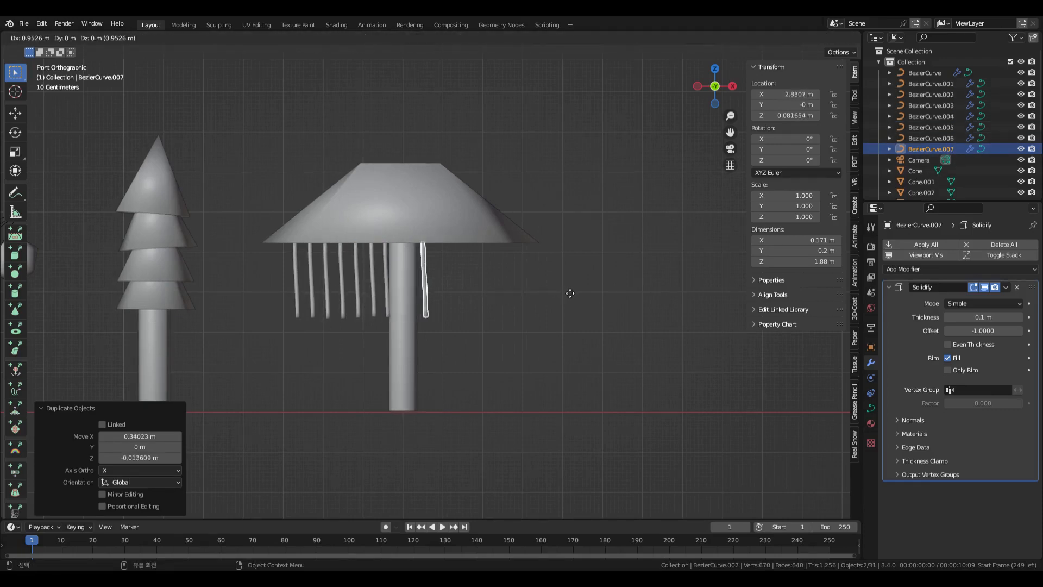
{"action": "key", "text": "Escape"}
Continue the row past the trunk with five more strand copies toward the canopy's opposite rim
{"action": "key", "text": "shift+d"}
{"action": "left_click", "coordinate": [517, 289]}
{"action": "key", "text": "shift+d"}
{"action": "left_click", "coordinate": [535, 288]}
{"action": "key", "text": "shift+d"}
{"action": "left_click", "coordinate": [545, 295]}
{"action": "key", "text": "shift+d"}
{"action": "left_click", "coordinate": [568, 298]}
{"action": "key", "text": "shift+d"}
{"action": "left_click", "coordinate": [589, 303]}
Duplicate the whole row of hanging strands and offset the copy about 0.61 m along Y
{"action": "middle_click_drag", "start_coordinate": [590, 302], "coordinate": [587, 280]}
{"action": "left_click", "coordinate": [481, 302], "text": "shift"}
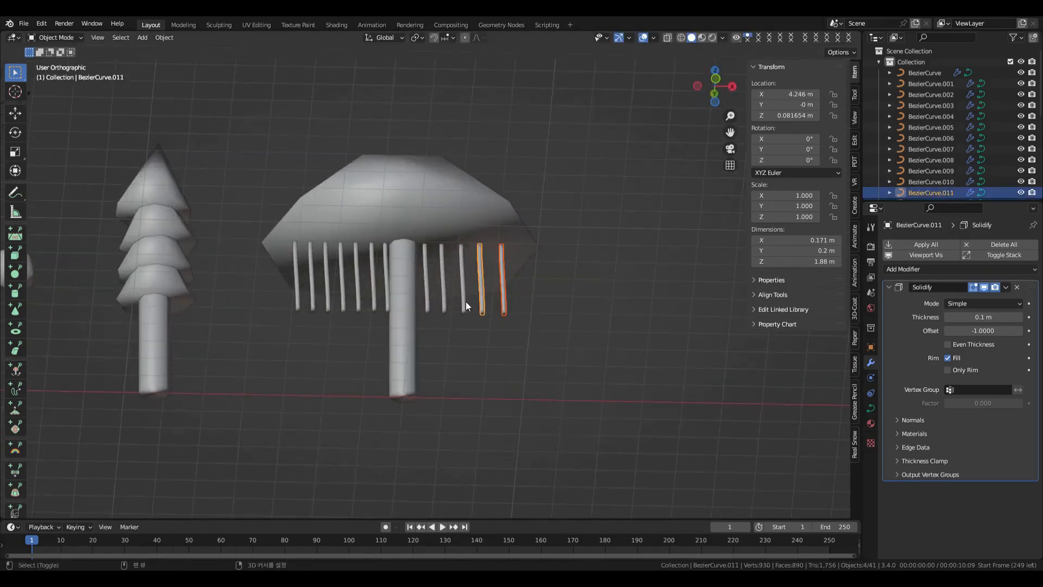
{"action": "left_click", "coordinate": [463, 302], "text": "shift"}
{"action": "left_click", "coordinate": [444, 302], "text": "shift"}
{"action": "left_click", "coordinate": [427, 303], "text": "shift"}
{"action": "left_click", "coordinate": [386, 305], "text": "shift"}
{"action": "left_click", "coordinate": [373, 304], "text": "shift"}
{"action": "left_click", "coordinate": [328, 301], "text": "shift"}
{"action": "left_click", "coordinate": [311, 301], "text": "shift"}
{"action": "left_click", "coordinate": [297, 300], "text": "shift"}
{"action": "key", "text": "KP_3"}
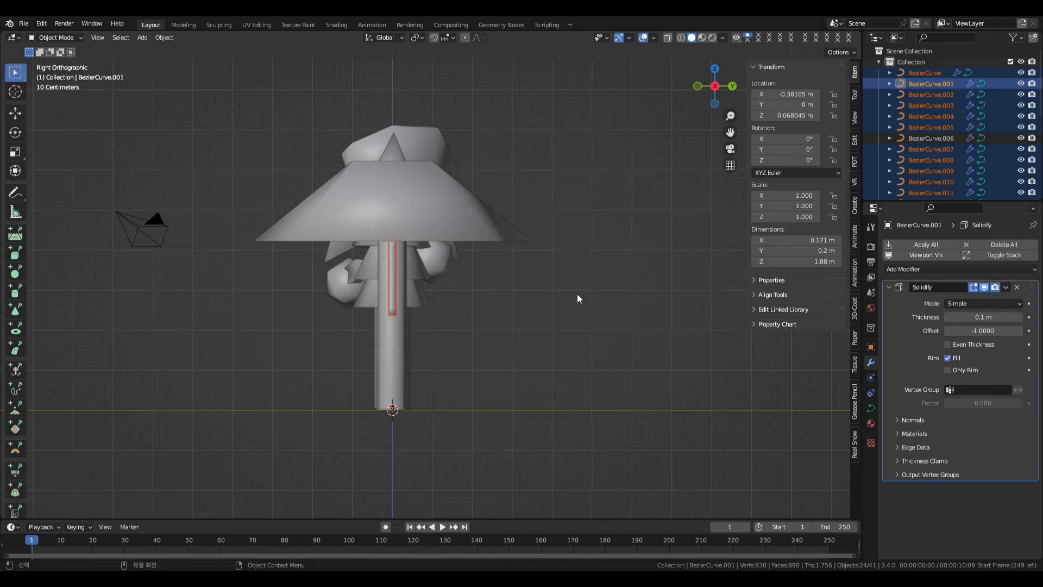
{"action": "key", "text": "shift+d"}
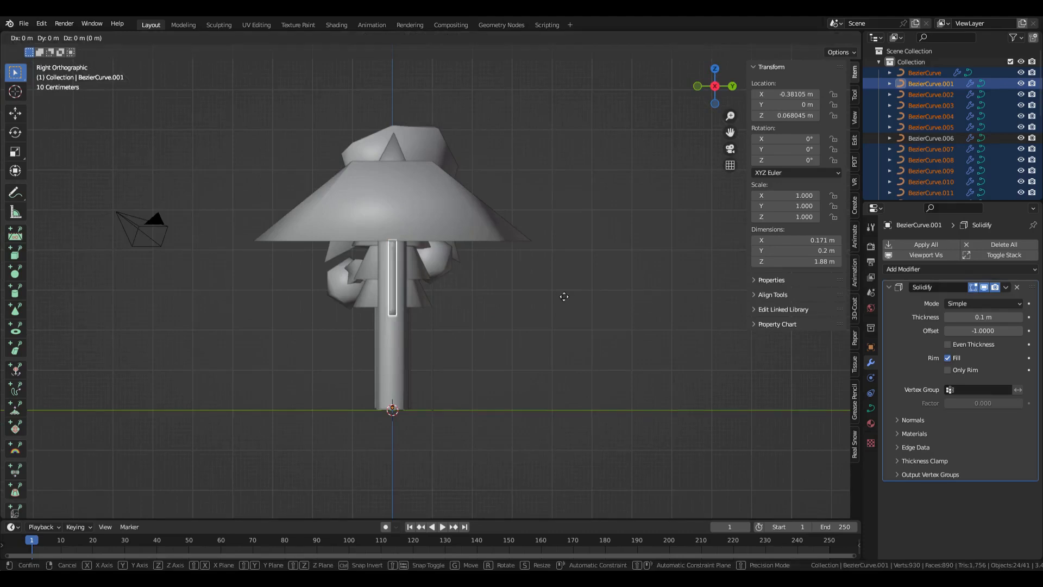
{"action": "left_click", "coordinate": [613, 300]}
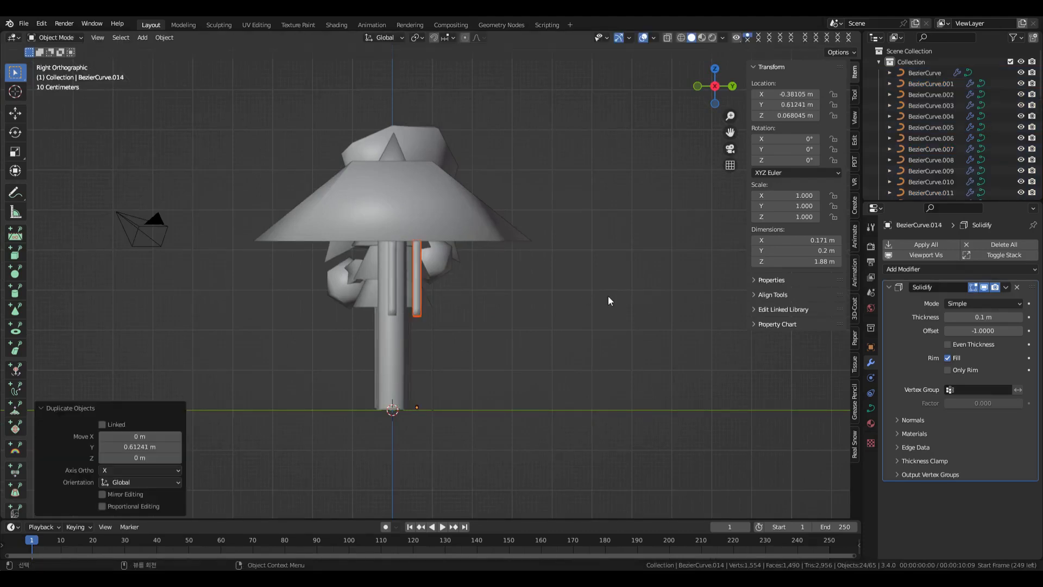
Duplicate the strand row five more times along Y to fill the canopy's underside, with the last copy at about -2.04 m
{"action": "key", "text": "shift+d"}
{"action": "left_click", "coordinate": [558, 298]}
{"action": "key", "text": "shift+d"}
{"action": "key", "text": "y"}
{"action": "left_click", "coordinate": [535, 297]}
{"action": "key", "text": "shift+d"}
{"action": "key", "text": "y"}
{"action": "left_click", "coordinate": [505, 298]}
{"action": "middle_click_drag", "start_coordinate": [502, 300], "coordinate": [600, 318]}
{"action": "scroll", "coordinate": [535, 317], "scroll_direction": "down", "scroll_amount": 3}
{"action": "scroll", "coordinate": [510, 274], "scroll_direction": "down", "scroll_amount": 2}
{"action": "left_click", "coordinate": [509, 274]}
{"action": "scroll", "coordinate": [587, 299], "scroll_direction": "up", "scroll_amount": 2}
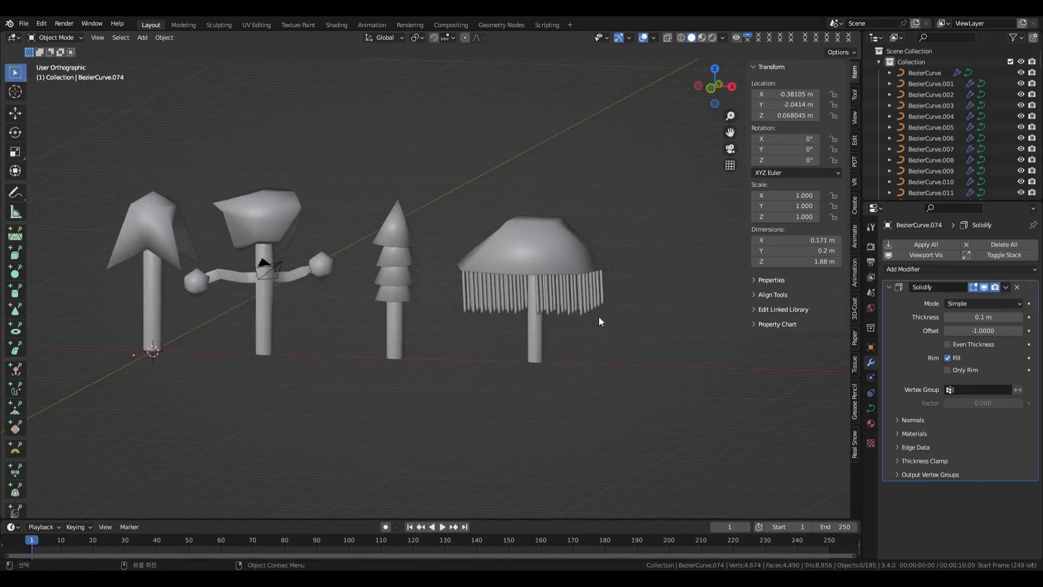
Show the scene in material preview and give the draped tree's trunk a new red-orange material with hue 0.013 and saturation 1.000
{"action": "left_click", "coordinate": [702, 37]}
{"action": "left_click", "coordinate": [164, 312]}
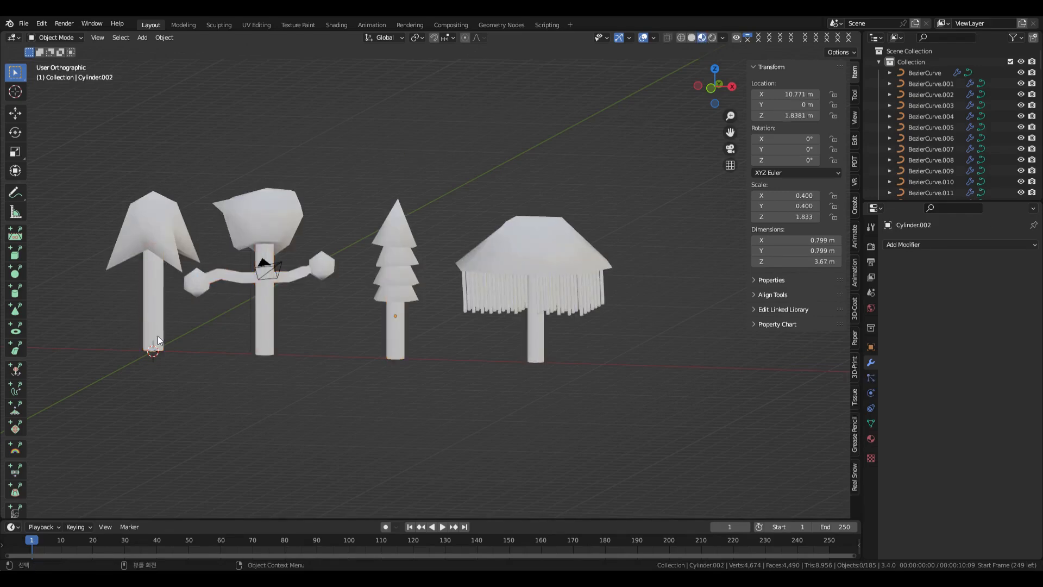
{"action": "left_click", "coordinate": [870, 438]}
{"action": "left_click", "coordinate": [931, 291]}
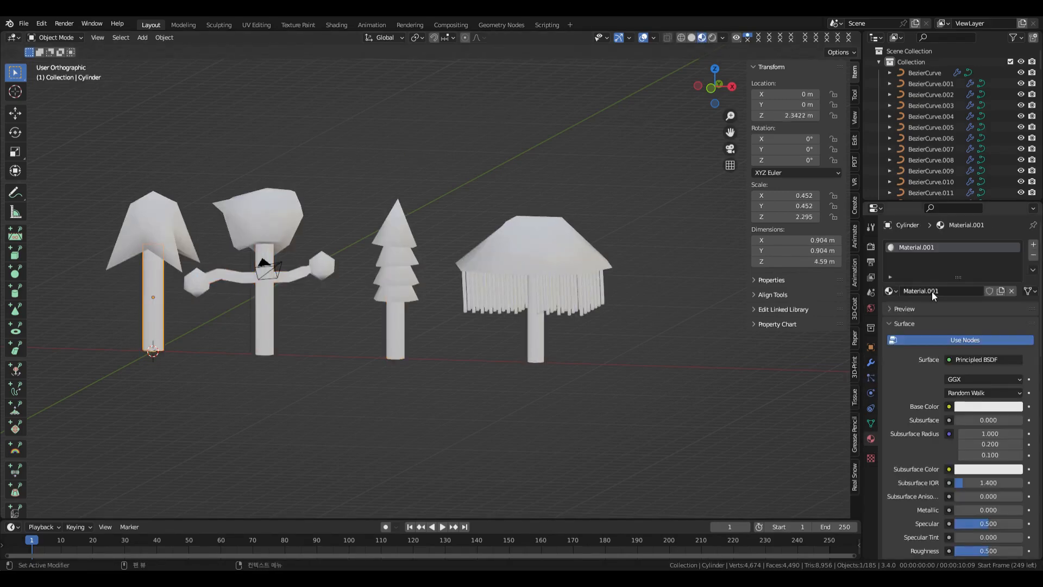
{"action": "left_click", "coordinate": [977, 406]}
{"action": "left_click", "coordinate": [945, 320]}
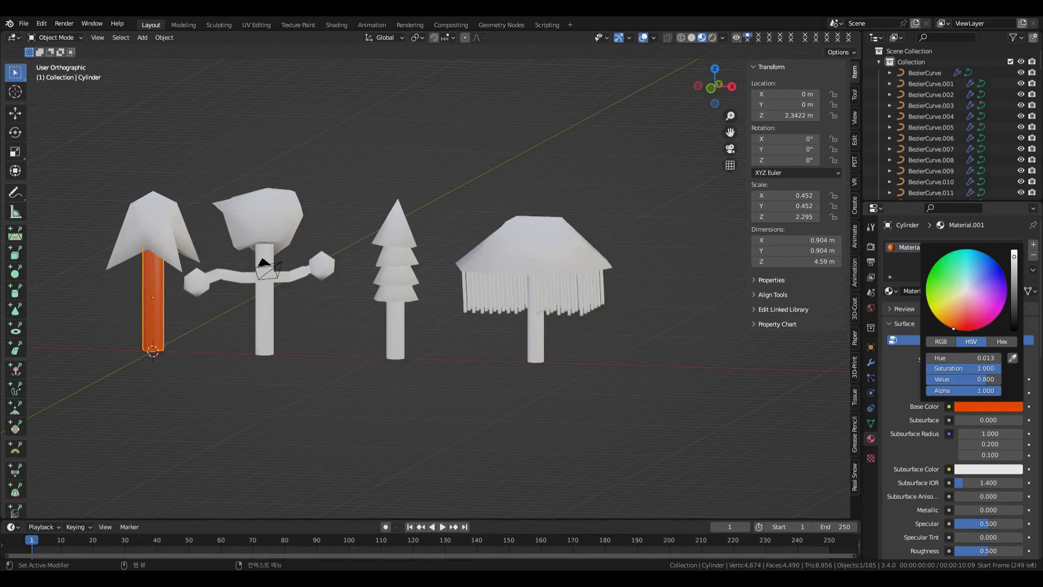
Give the branched tree's trunk a new material with an orange base color
{"action": "left_click", "coordinate": [266, 329]}
{"action": "left_click", "coordinate": [955, 293]}
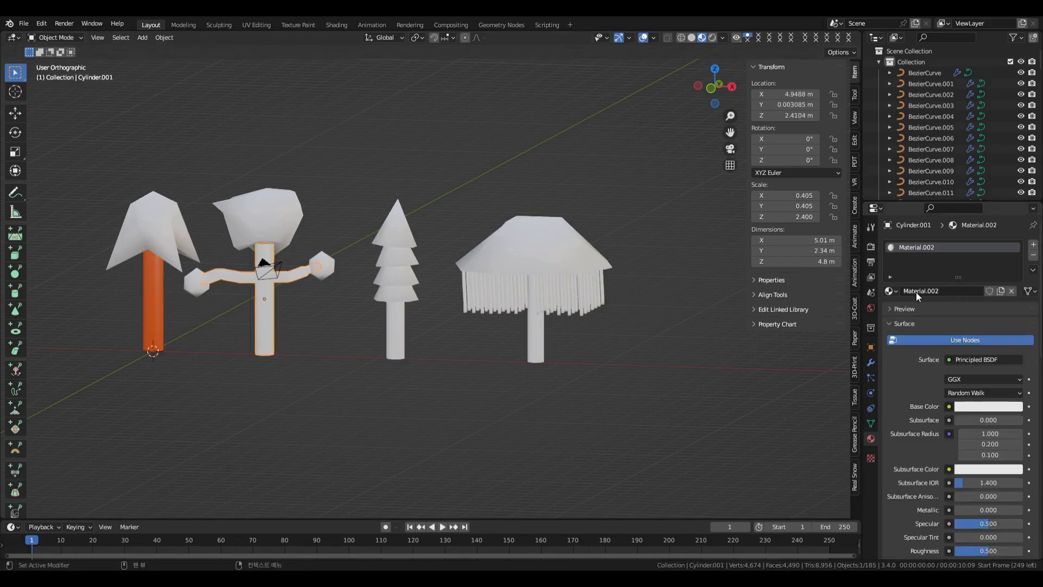
{"action": "left_click", "coordinate": [972, 406]}
{"action": "left_click", "coordinate": [952, 317]}
Give the conifer's trunk a new dark red-brown material with hue 0.015, saturation 0.968 and value 0.184
{"action": "left_click", "coordinate": [395, 326]}
{"action": "left_click", "coordinate": [947, 294]}
{"action": "left_click", "coordinate": [970, 407]}
{"action": "left_click_drag", "start_coordinate": [1014, 260], "coordinate": [1014, 293]}
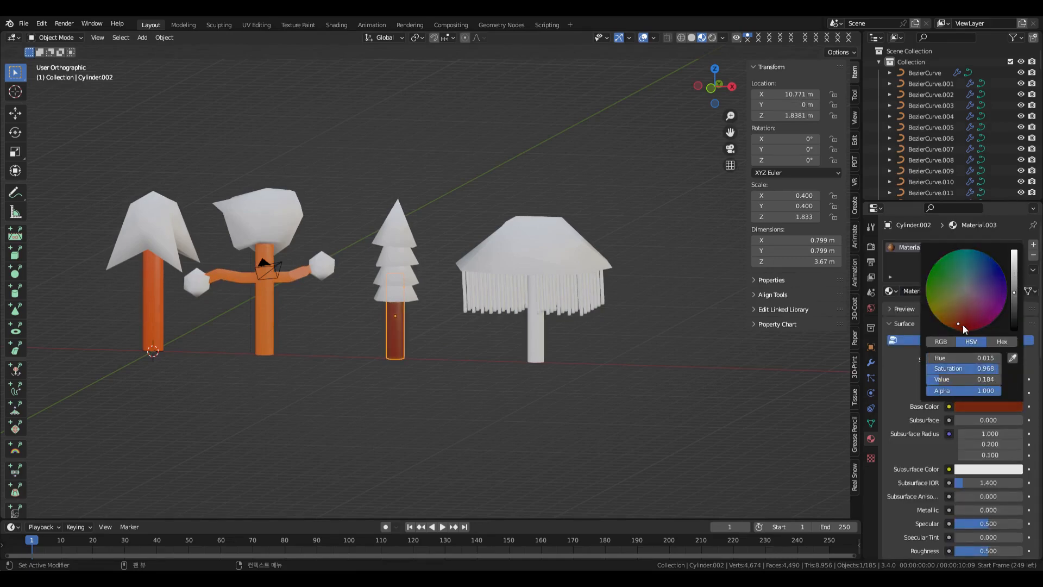
Give the wide-canopy tree's trunk a new material with a dark brown base color
{"action": "left_click", "coordinate": [536, 320]}
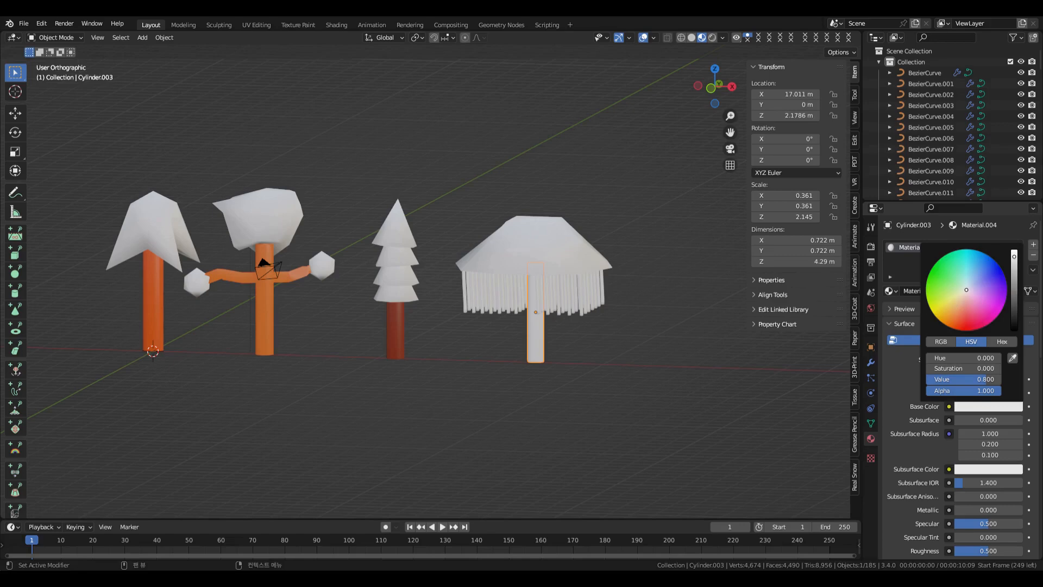
{"action": "left_click", "coordinate": [1015, 300]}
{"action": "left_click", "coordinate": [953, 316]}
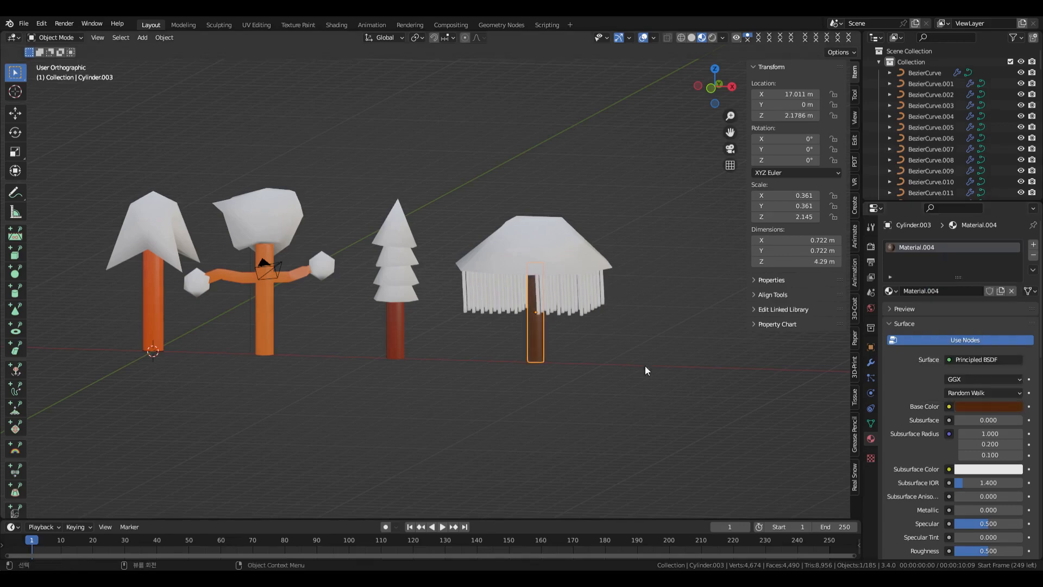
Give the corner hanging strand a new material, Material.005, in a darkened orange-brown with hue 0.031 and saturation 0.904
{"action": "left_click", "coordinate": [466, 306]}
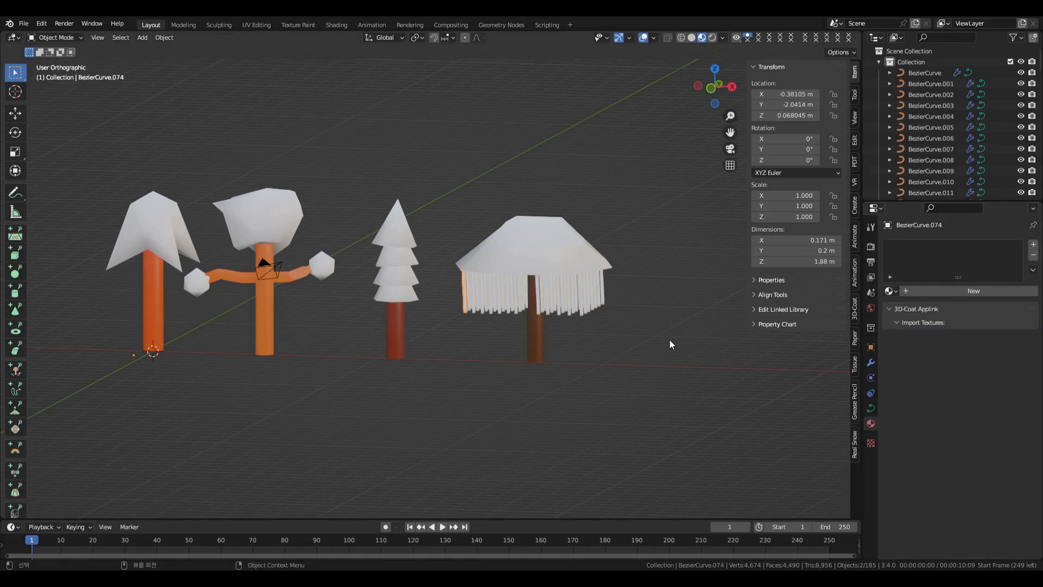
{"action": "left_click", "coordinate": [923, 292]}
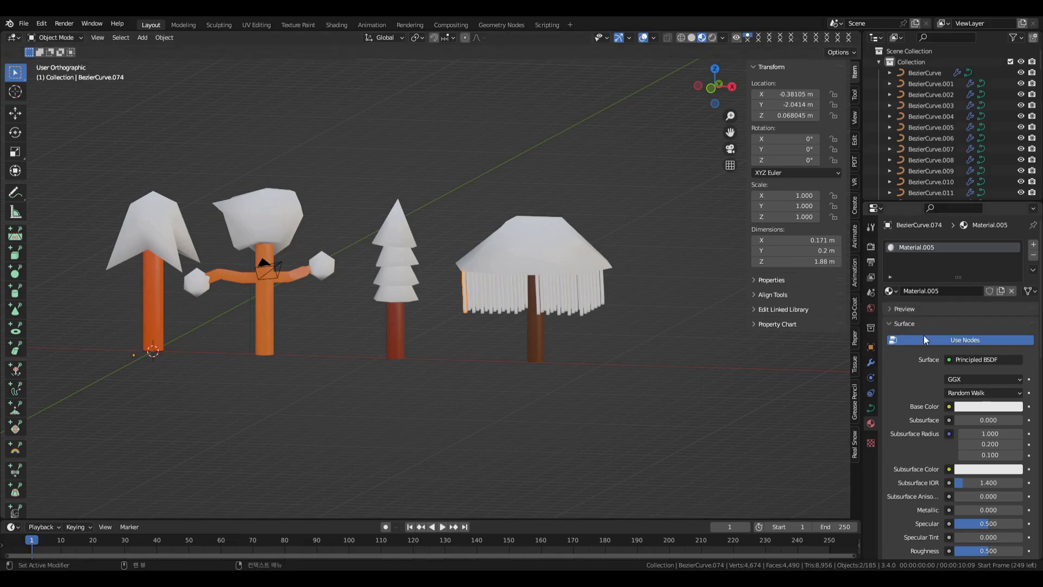
{"action": "left_click", "coordinate": [977, 407]}
{"action": "middle_click_drag", "start_coordinate": [706, 380], "coordinate": [591, 425]}
{"action": "left_click", "coordinate": [988, 406]}
{"action": "left_click", "coordinate": [957, 315]}
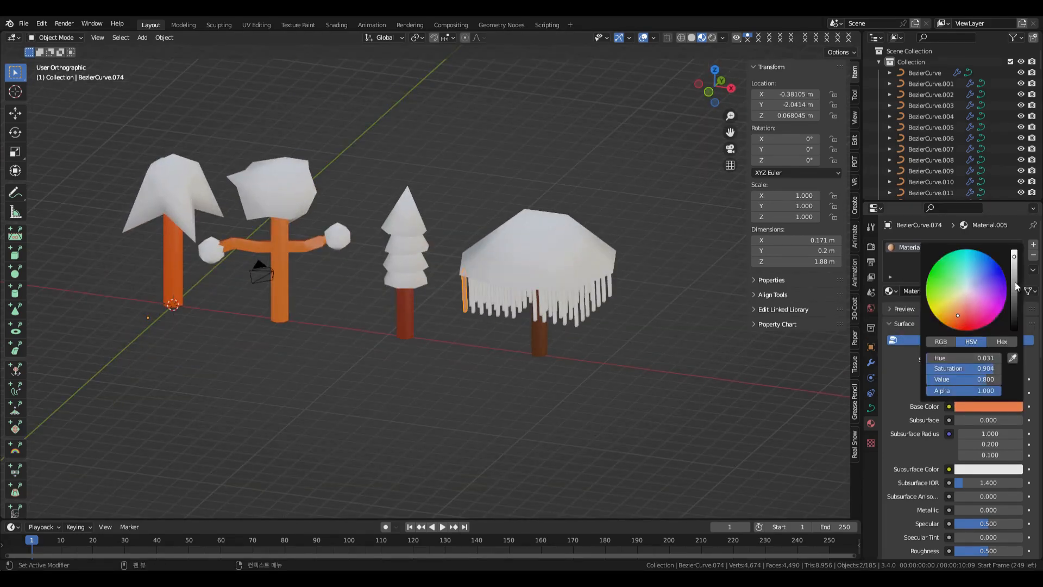
{"action": "mouse_move", "coordinate": [1014, 255]}
{"action": "left_mouse_down"}
{"action": "mouse_move", "coordinate": [1014, 313]}
{"action": "mouse_move", "coordinate": [1014, 275]}
{"action": "left_mouse_up"}
Select all the hanging strands with the one beside the colored strand active, and assign Material.005
{"action": "middle_click_drag", "start_coordinate": [634, 353], "coordinate": [522, 255]}
{"action": "scroll", "coordinate": [540, 340], "scroll_direction": "up", "scroll_amount": 3}
{"action": "key", "text": "a"}
{"action": "middle_click_drag", "start_coordinate": [754, 471], "coordinate": [768, 414]}
{"action": "left_click", "coordinate": [598, 478], "text": "shift"}
{"action": "middle_click_drag", "start_coordinate": [758, 455], "coordinate": [705, 439]}
{"action": "left_click", "coordinate": [624, 286], "text": "shift"}
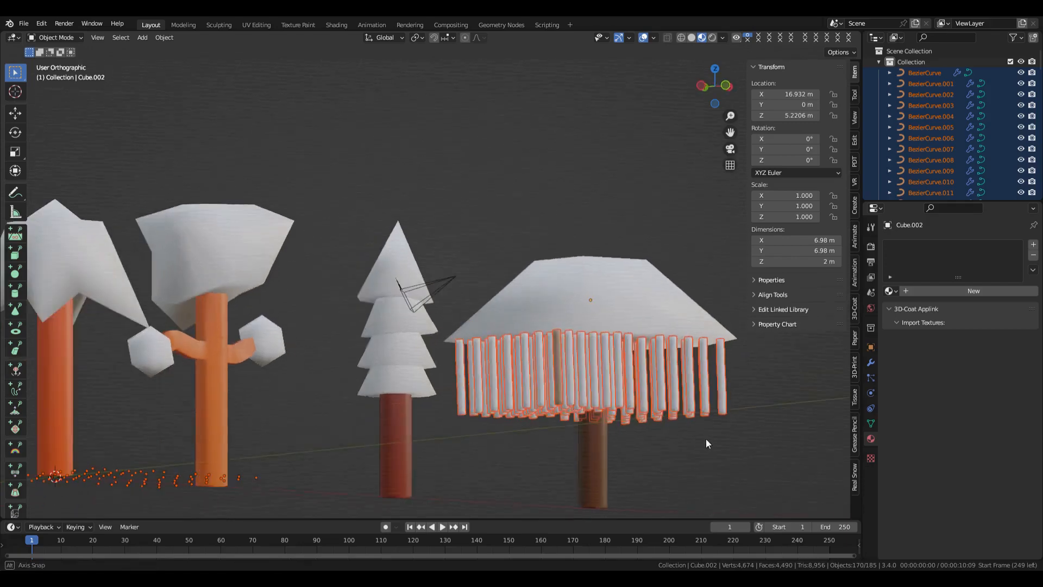
{"action": "left_click", "coordinate": [571, 400], "text": "shift"}
{"action": "left_click", "coordinate": [950, 294]}
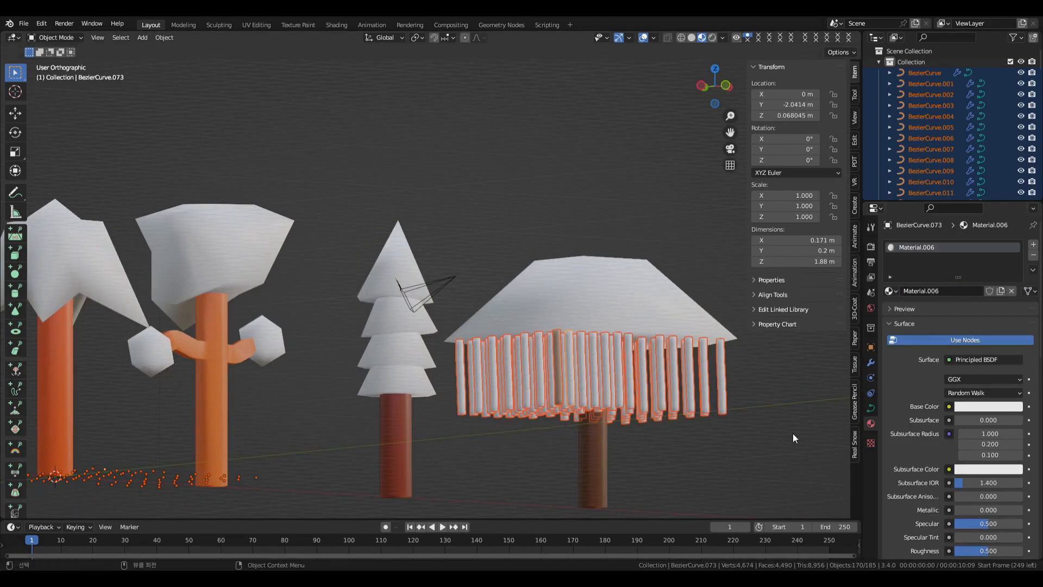
{"action": "left_click", "coordinate": [891, 291]}
{"action": "left_click", "coordinate": [924, 348]}
Assign Material.005 to the third strand of the outermost row
{"action": "middle_click_drag", "start_coordinate": [784, 433], "coordinate": [509, 298]}
{"action": "left_click", "coordinate": [502, 301]}
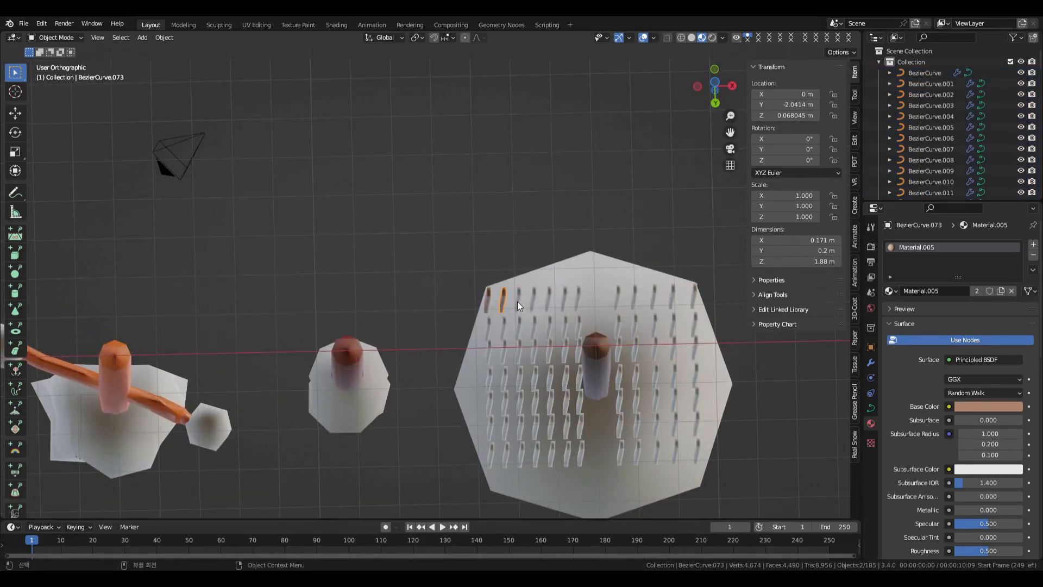
{"action": "left_click", "coordinate": [517, 301]}
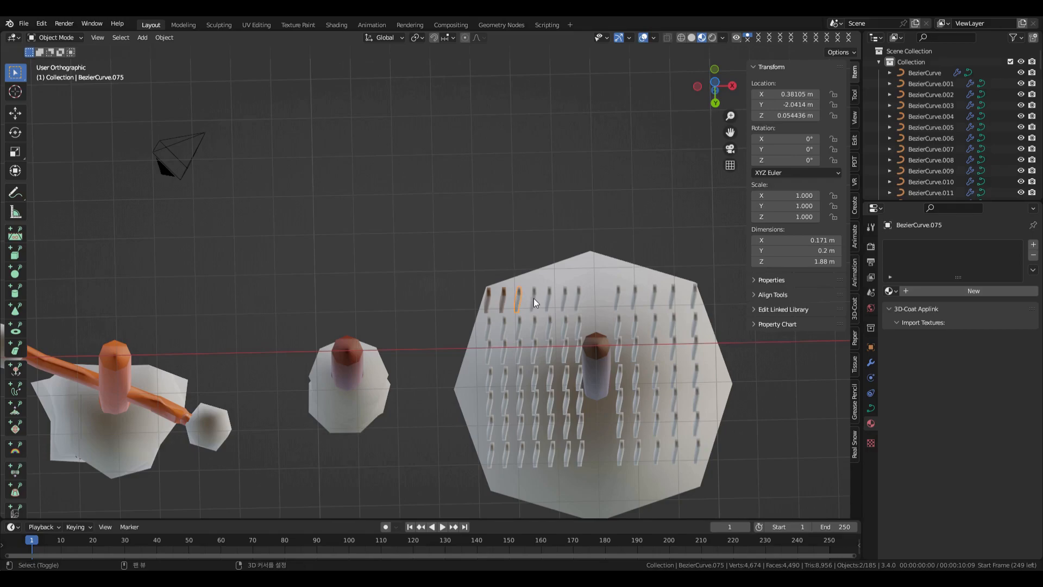
{"action": "left_click", "coordinate": [632, 213]}
{"action": "middle_click_drag", "start_coordinate": [634, 213], "coordinate": [625, 327]}
{"action": "middle_click_drag", "start_coordinate": [630, 206], "coordinate": [482, 356]}
{"action": "left_click", "coordinate": [481, 351]}
{"action": "middle_click_drag", "start_coordinate": [624, 274], "coordinate": [668, 198]}
{"action": "left_click", "coordinate": [898, 292]}
{"action": "left_click", "coordinate": [919, 359]}
Assign Material.005 to the fourth through seventh strands of the outermost row, up to the trunk gap
{"action": "left_click", "coordinate": [529, 302]}
{"action": "left_click", "coordinate": [897, 292]}
{"action": "left_click", "coordinate": [919, 359]}
{"action": "left_click", "coordinate": [895, 291]}
{"action": "left_click", "coordinate": [545, 303]}
{"action": "left_click", "coordinate": [895, 292]}
{"action": "left_click", "coordinate": [919, 359]}
{"action": "left_click", "coordinate": [560, 300]}
{"action": "left_click", "coordinate": [895, 292]}
{"action": "left_click", "coordinate": [894, 360]}
{"action": "left_click", "coordinate": [575, 302]}
{"action": "left_click", "coordinate": [895, 292]}
{"action": "left_click", "coordinate": [919, 359]}
Assign Material.005 to the five strands of the outermost row past the trunk gap
{"action": "left_click", "coordinate": [615, 299]}
{"action": "left_click", "coordinate": [895, 291]}
{"action": "left_click", "coordinate": [919, 359]}
{"action": "left_click", "coordinate": [631, 298]}
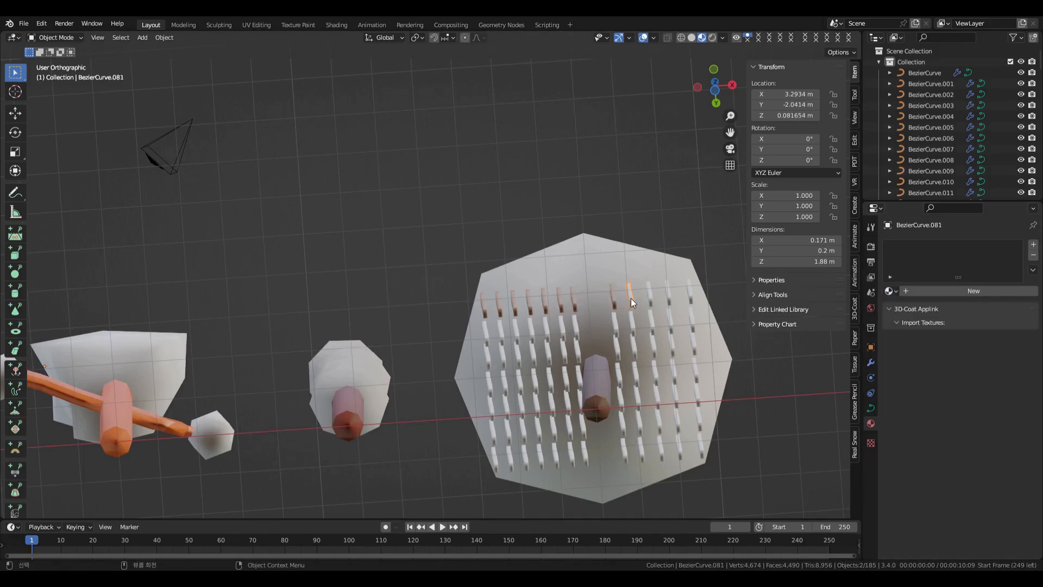
{"action": "left_click", "coordinate": [894, 292]}
{"action": "left_click", "coordinate": [919, 359]}
{"action": "left_click", "coordinate": [649, 293]}
{"action": "left_click", "coordinate": [895, 291]}
{"action": "left_click", "coordinate": [919, 359]}
{"action": "left_click", "coordinate": [669, 296]}
{"action": "left_click", "coordinate": [895, 292]}
{"action": "left_click", "coordinate": [919, 359]}
{"action": "left_click", "coordinate": [689, 290]}
{"action": "left_click", "coordinate": [895, 292]}
{"action": "left_click", "coordinate": [919, 359]}
Assign Material.005 to the first two strands of the second row
{"action": "left_click", "coordinate": [485, 328]}
{"action": "left_click", "coordinate": [894, 291]}
{"action": "left_click", "coordinate": [919, 359]}
{"action": "left_click", "coordinate": [500, 332]}
{"action": "left_click", "coordinate": [894, 292]}
{"action": "left_click", "coordinate": [913, 359]}
Try to join all the hanging strands into one object while the wide canopy is the active object
{"action": "middle_click_drag", "start_coordinate": [585, 187], "coordinate": [590, 500]}
{"action": "key", "text": "a"}
{"action": "left_click", "coordinate": [589, 499], "text": "shift"}
{"action": "left_click", "coordinate": [611, 300], "text": "shift"}
{"action": "middle_click_drag", "start_coordinate": [611, 300], "coordinate": [735, 414]}
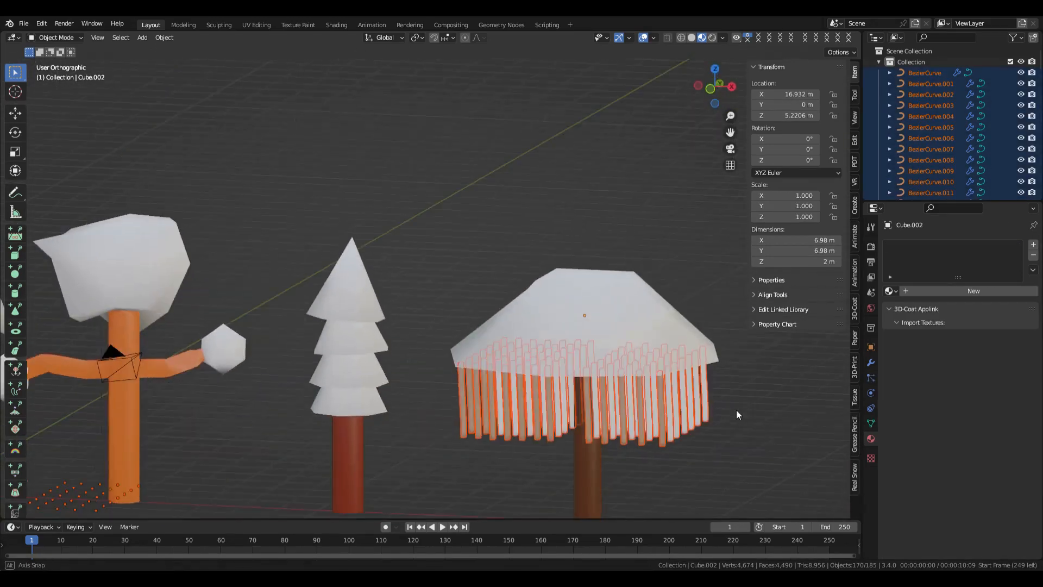
{"action": "left_click", "coordinate": [163, 37]}
{"action": "left_click", "coordinate": [178, 143]}
{"action": "mouse_move", "coordinate": [545, 226]}
{"action": "middle_mouse_down"}
{"action": "mouse_move", "coordinate": [559, 168]}
{"action": "mouse_move", "coordinate": [541, 175]}
{"action": "mouse_move", "coordinate": [582, 212]}
{"action": "mouse_move", "coordinate": [565, 228]}
{"action": "middle_mouse_up"}
{"action": "left_click", "coordinate": [54, 37]}
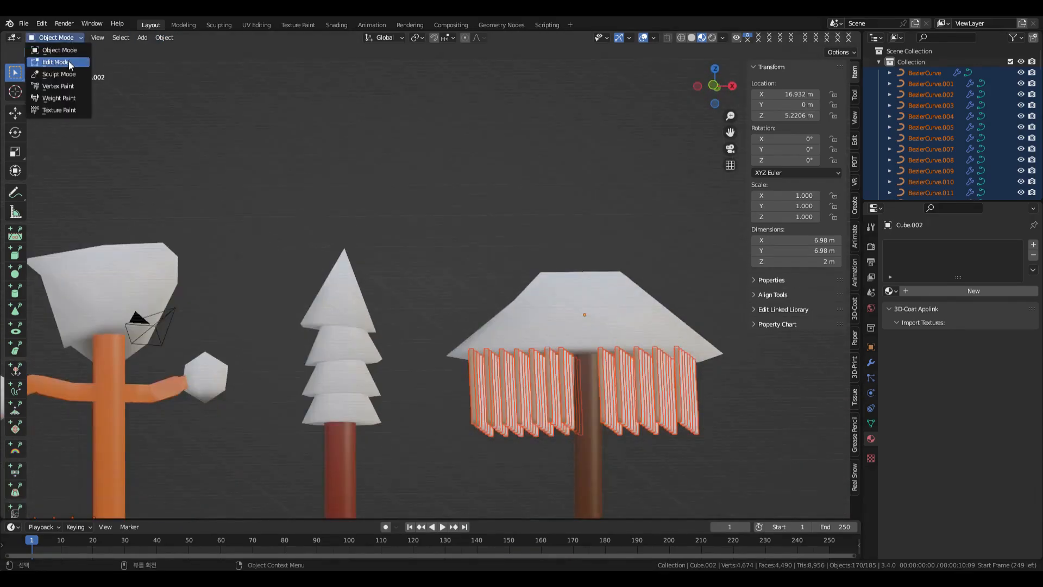
{"action": "left_click", "coordinate": [52, 58]}
{"action": "middle_click_drag", "start_coordinate": [462, 228], "coordinate": [478, 207]}
{"action": "left_click", "coordinate": [55, 38]}
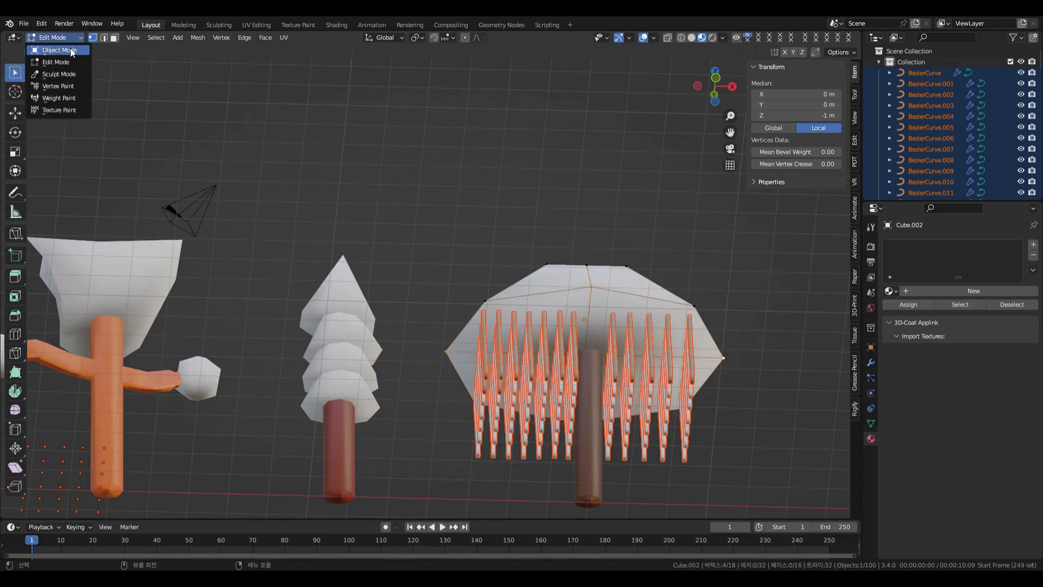
{"action": "left_click", "coordinate": [52, 48]}
{"action": "left_click", "coordinate": [524, 390], "text": "shift"}
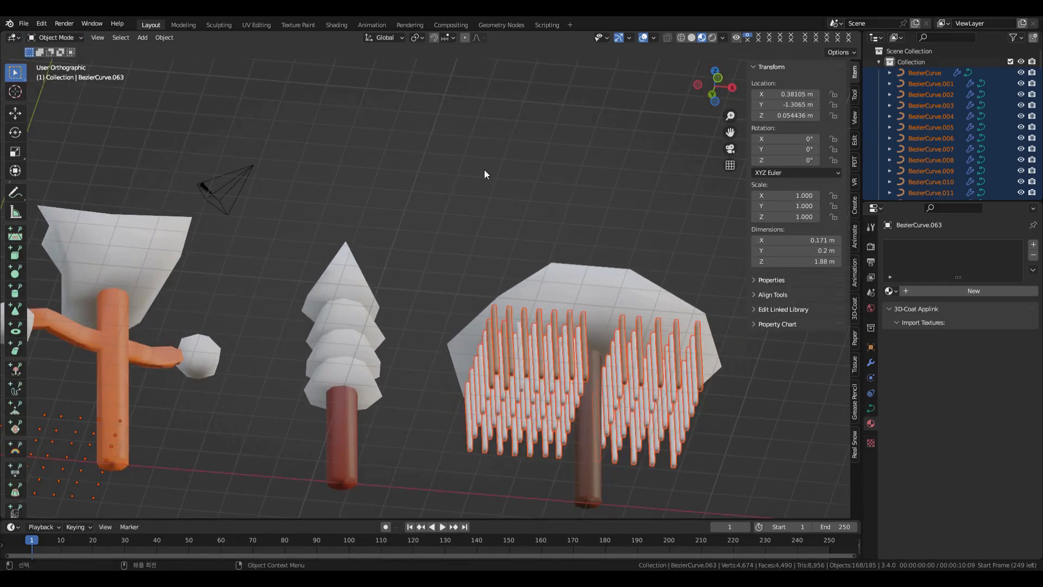
{"action": "middle_click_drag", "start_coordinate": [484, 169], "coordinate": [467, 185]}
{"action": "left_click", "coordinate": [164, 37]}
{"action": "key", "text": "Escape"}
Assign Material.005 to the third through seventh strands of the second row, up to the trunk gap
{"action": "middle_click_drag", "start_coordinate": [549, 141], "coordinate": [513, 338]}
{"action": "left_click", "coordinate": [513, 338]}
{"action": "left_click", "coordinate": [895, 292]}
{"action": "left_click", "coordinate": [913, 359]}
{"action": "left_click", "coordinate": [526, 335]}
{"action": "left_click", "coordinate": [892, 292]}
{"action": "left_click", "coordinate": [913, 359]}
{"action": "left_click", "coordinate": [542, 335]}
{"action": "left_click", "coordinate": [892, 292]}
{"action": "left_click", "coordinate": [912, 359]}
{"action": "left_click", "coordinate": [557, 336]}
{"action": "left_click", "coordinate": [892, 294]}
{"action": "left_click", "coordinate": [912, 359]}
{"action": "left_click", "coordinate": [571, 335]}
{"action": "left_click", "coordinate": [888, 293]}
{"action": "left_click", "coordinate": [913, 359]}
Assign Material.005 to the five strands of the second row past the trunk gap
{"action": "left_click", "coordinate": [611, 336]}
{"action": "left_click", "coordinate": [891, 292]}
{"action": "left_click", "coordinate": [912, 359]}
{"action": "left_click", "coordinate": [627, 335]}
{"action": "left_click", "coordinate": [891, 292]}
{"action": "left_click", "coordinate": [913, 359]}
{"action": "left_click", "coordinate": [647, 335]}
{"action": "left_click", "coordinate": [891, 292]}
{"action": "left_click", "coordinate": [912, 359]}
{"action": "left_click", "coordinate": [666, 336]}
{"action": "left_click", "coordinate": [891, 292]}
{"action": "left_click", "coordinate": [912, 359]}
{"action": "left_click", "coordinate": [687, 336]}
{"action": "left_click", "coordinate": [891, 292]}
{"action": "left_click", "coordinate": [913, 360]}
Select all uncolored strands from the third row onward, with the third row's first strand active, and join them into one object
{"action": "left_click", "coordinate": [688, 359]}
{"action": "left_click_drag", "start_coordinate": [472, 353], "coordinate": [713, 485]}
{"action": "middle_click_drag", "start_coordinate": [746, 367], "coordinate": [565, 467]}
{"action": "left_click", "coordinate": [598, 313], "text": "shift"}
{"action": "left_click", "coordinate": [598, 313], "text": "shift"}
{"action": "left_click", "coordinate": [554, 501], "text": "shift"}
{"action": "left_click", "coordinate": [554, 501], "text": "shift"}
{"action": "middle_click_drag", "start_coordinate": [554, 505], "coordinate": [490, 358]}
{"action": "left_click", "coordinate": [490, 358], "text": "shift"}
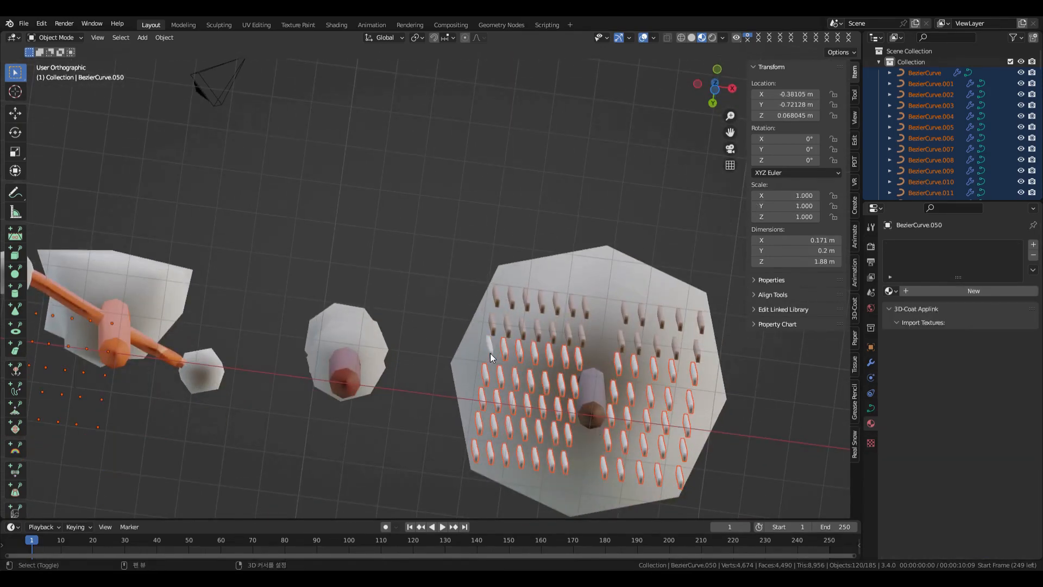
{"action": "left_click", "coordinate": [164, 37]}
{"action": "left_click", "coordinate": [182, 140]}
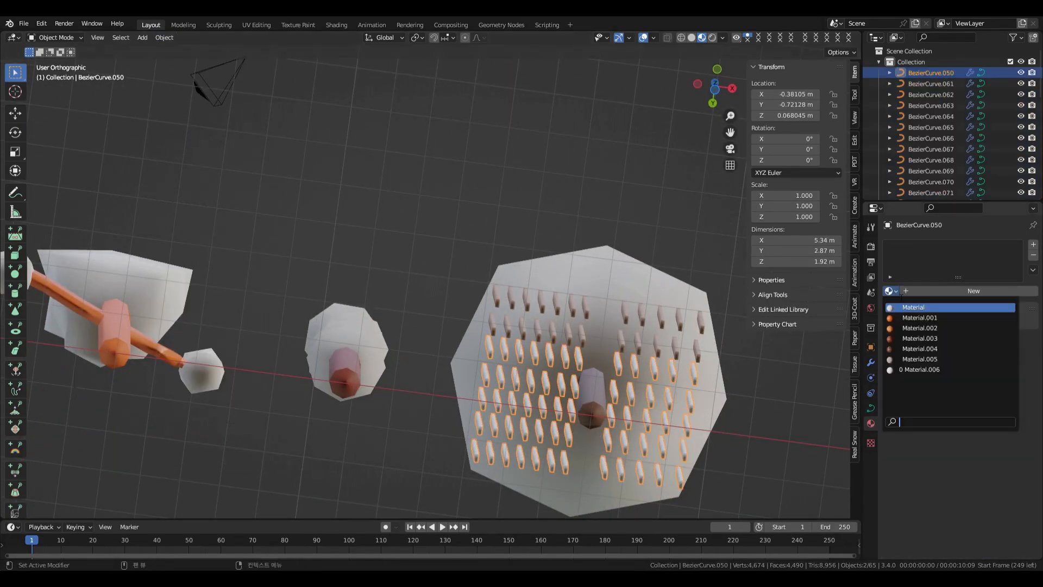
Select all the hanging strands under the wide canopy and join them into one object
{"action": "middle_click_drag", "start_coordinate": [573, 185], "coordinate": [716, 229]}
{"action": "left_click", "coordinate": [653, 347]}
{"action": "middle_click_drag", "start_coordinate": [654, 348], "coordinate": [682, 343]}
{"action": "left_click", "coordinate": [628, 288], "text": "shift"}
{"action": "left_click", "coordinate": [622, 314], "text": "shift"}
{"action": "left_click", "coordinate": [588, 327], "text": "shift"}
{"action": "left_click", "coordinate": [561, 315], "text": "shift"}
{"action": "left_click", "coordinate": [574, 339], "text": "shift"}
{"action": "left_click", "coordinate": [536, 358], "text": "shift"}
{"action": "left_click", "coordinate": [513, 339], "text": "shift"}
{"action": "left_click", "coordinate": [512, 365], "text": "shift"}
{"action": "left_click", "coordinate": [485, 351], "text": "shift"}
{"action": "left_click", "coordinate": [485, 376], "text": "shift"}
{"action": "left_click", "coordinate": [458, 361], "text": "shift"}
{"action": "left_click", "coordinate": [458, 388], "text": "shift"}
{"action": "left_click", "coordinate": [445, 365], "text": "shift"}
{"action": "left_click", "coordinate": [164, 38]}
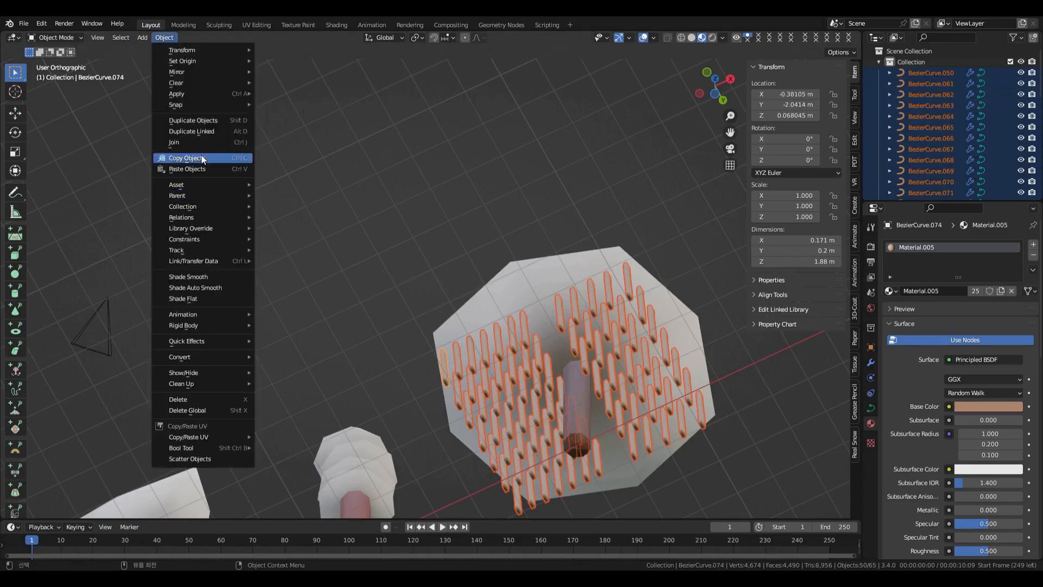
{"action": "left_click", "coordinate": [203, 142]}
Set the base color of the first tree's foliage material to a darker yellow-green, hue about 0.297, saturation 0.994 and value 0.56
{"action": "middle_click_drag", "start_coordinate": [395, 207], "coordinate": [438, 266]}
{"action": "middle_click_drag", "start_coordinate": [543, 239], "coordinate": [633, 226]}
{"action": "left_click", "coordinate": [634, 226]}
{"action": "scroll", "coordinate": [499, 216], "scroll_direction": "down", "scroll_amount": 2}
{"action": "left_click", "coordinate": [115, 279]}
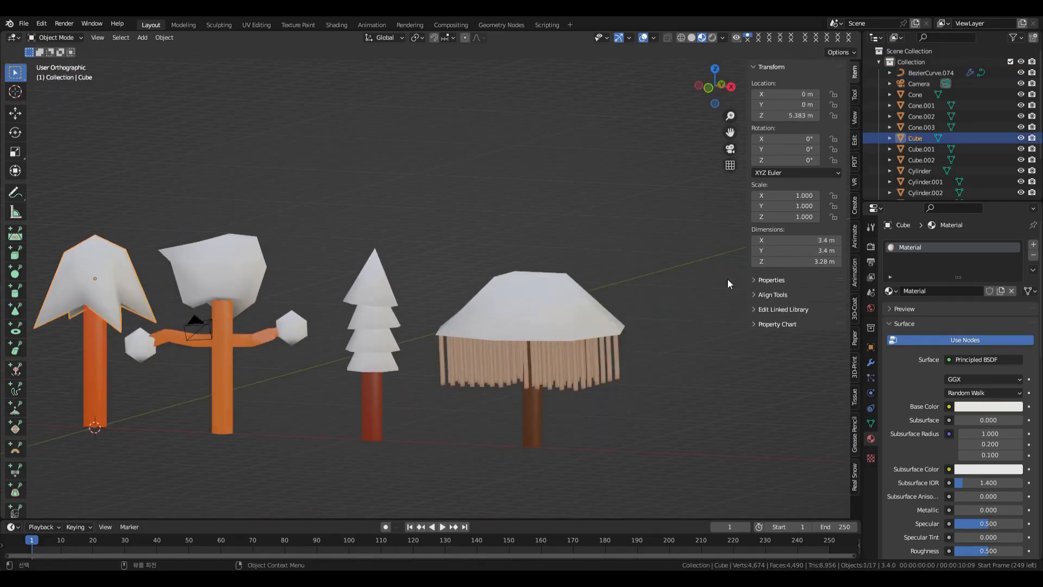
{"action": "left_click", "coordinate": [967, 409]}
{"action": "left_click", "coordinate": [928, 295]}
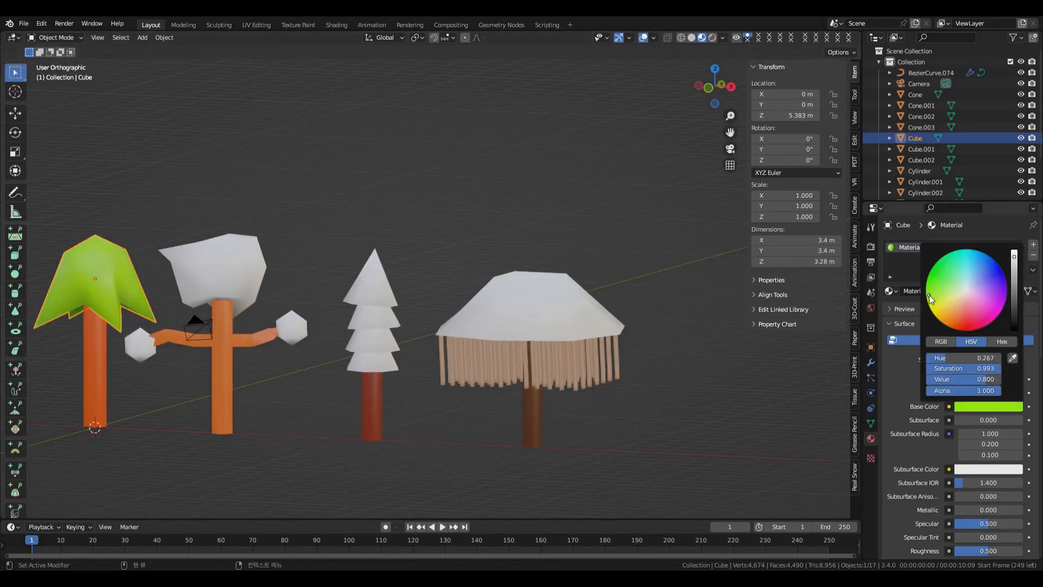
{"action": "left_click", "coordinate": [1014, 283]}
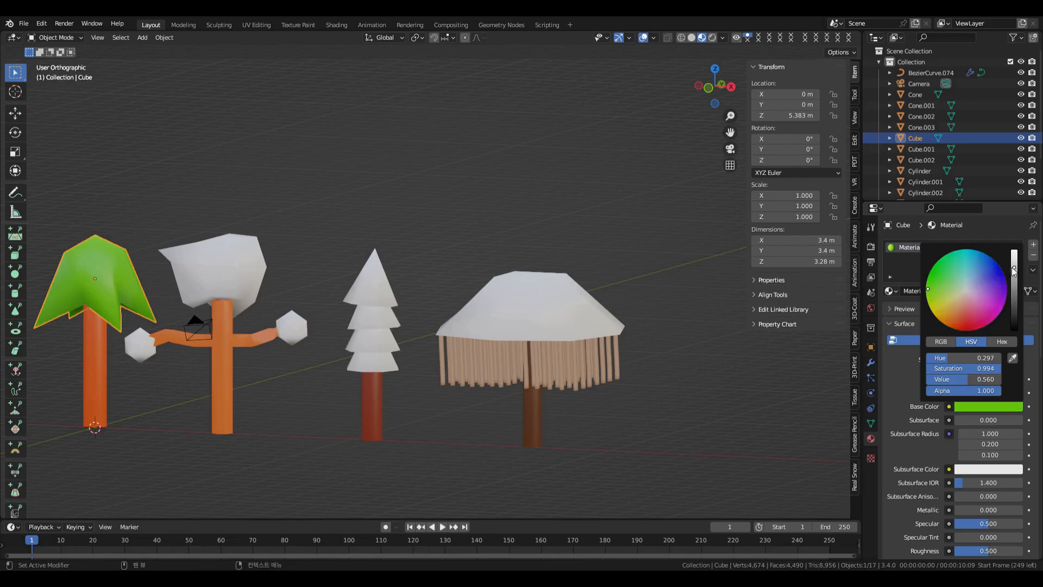
Give the second tree's main foliage a new material with a teal-green base color, hue about 0.381 and saturation 0.974
{"action": "left_click", "coordinate": [245, 272]}
{"action": "left_click", "coordinate": [930, 291]}
{"action": "left_click", "coordinate": [975, 407]}
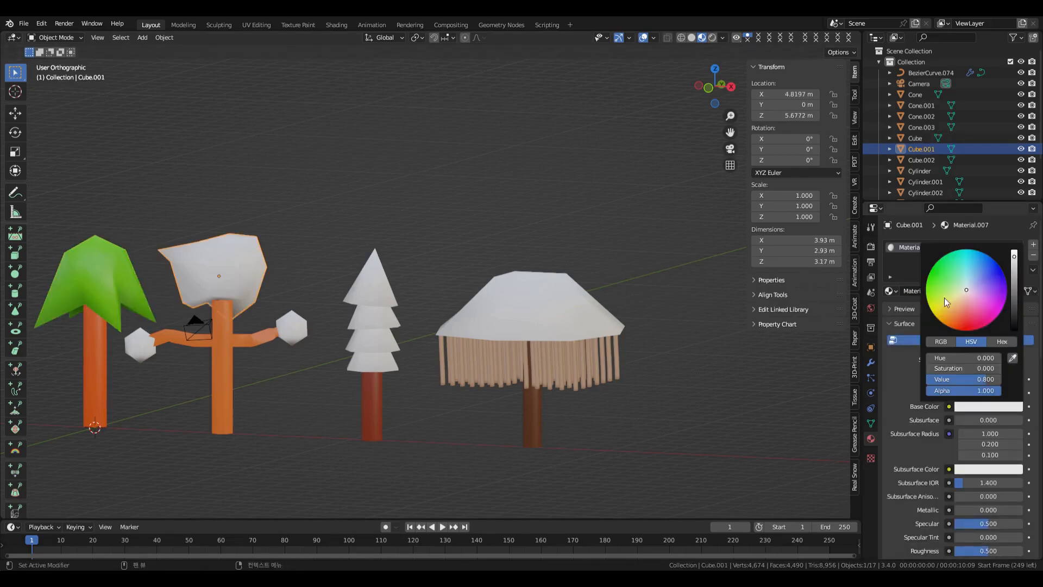
{"action": "left_click", "coordinate": [945, 263]}
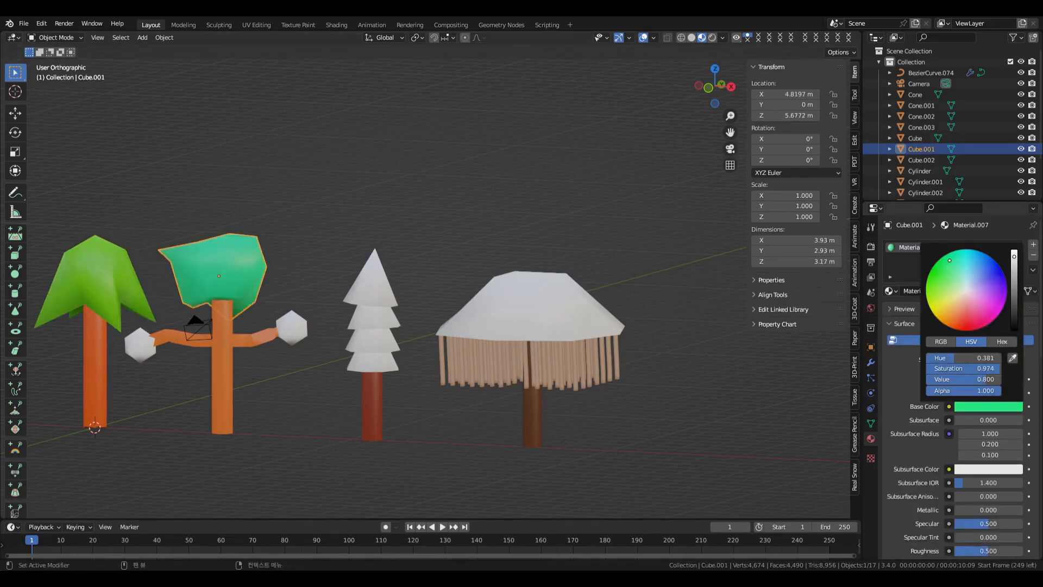
Give the conifer's lowest foliage tier a new material with a green base color
{"action": "middle_click_drag", "start_coordinate": [679, 228], "coordinate": [488, 282]}
{"action": "left_click", "coordinate": [385, 365]}
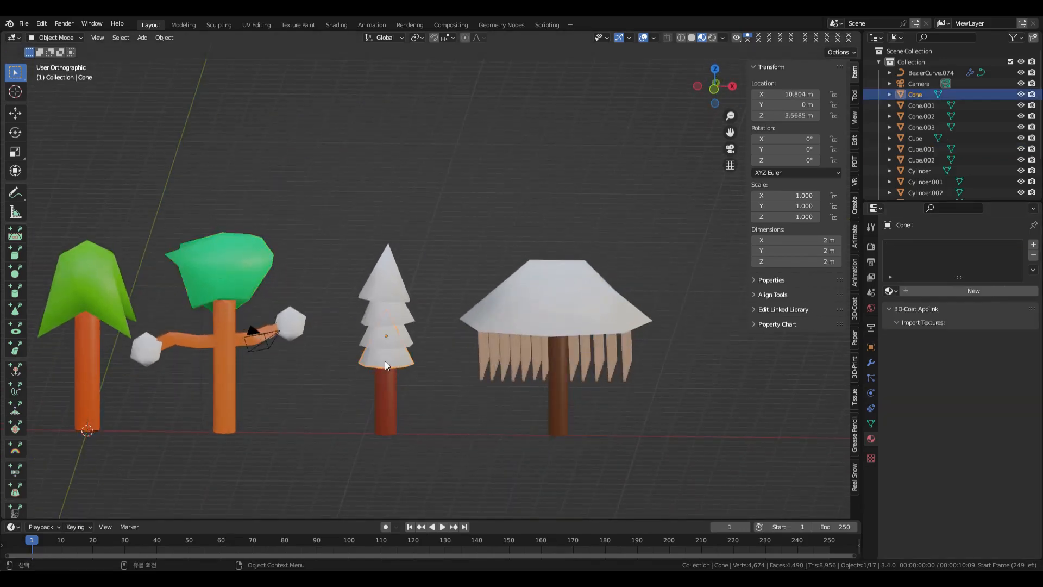
{"action": "left_click", "coordinate": [959, 296]}
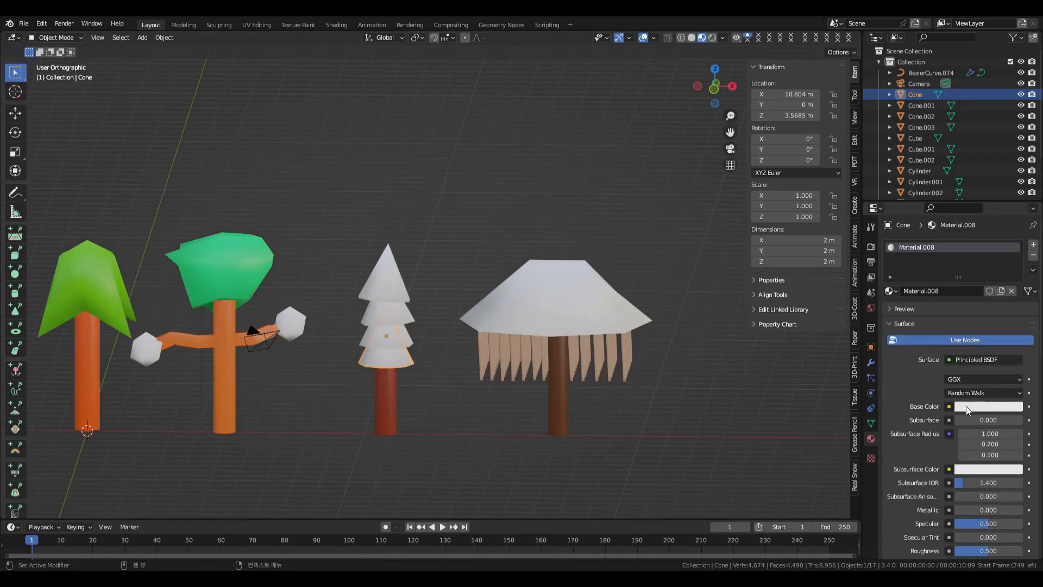
{"action": "left_click", "coordinate": [966, 406]}
{"action": "left_click", "coordinate": [937, 303]}
{"action": "left_click_drag", "start_coordinate": [937, 304], "coordinate": [934, 277]}
{"action": "scroll", "coordinate": [936, 278], "scroll_direction": "down", "scroll_amount": 5}
Try a separate, lighter green material on the conifer's second-lowest foliage tier, and undo it
{"action": "left_click", "coordinate": [403, 339]}
{"action": "left_click", "coordinate": [973, 290]}
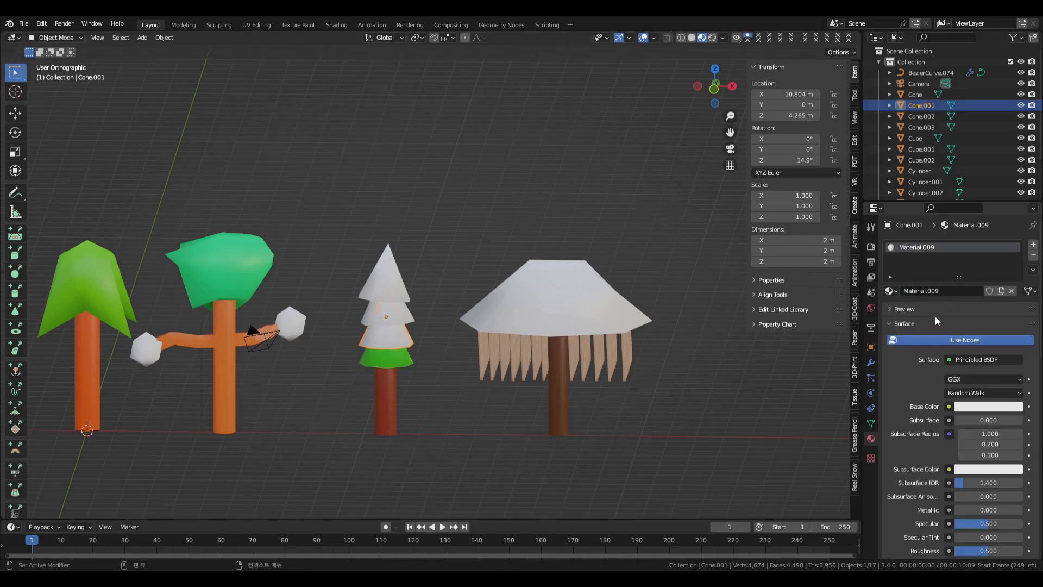
{"action": "left_click", "coordinate": [977, 407]}
{"action": "left_click", "coordinate": [943, 270]}
{"action": "left_click_drag", "start_coordinate": [943, 267], "coordinate": [940, 283]}
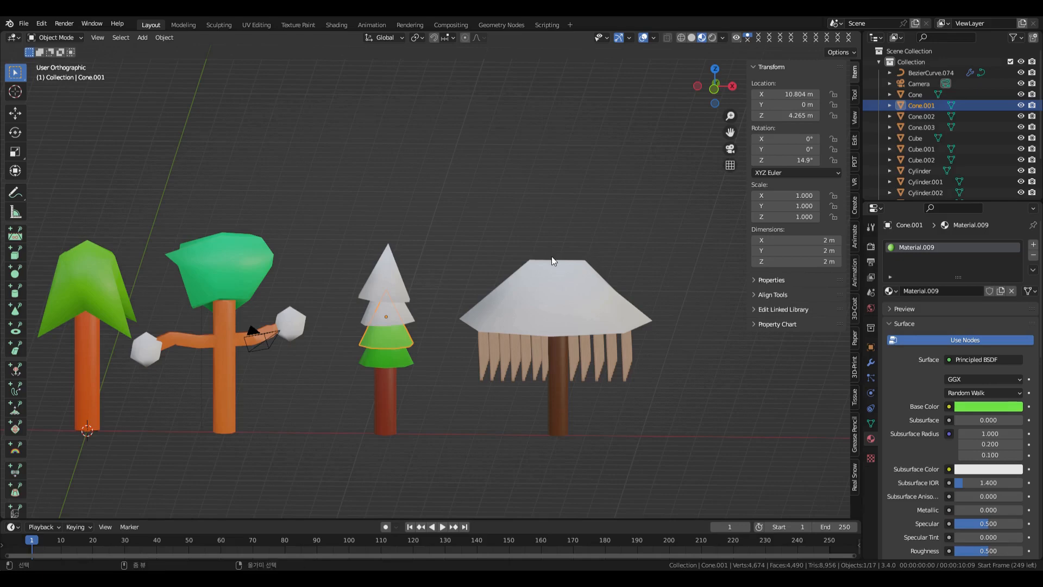
{"action": "key", "text": "ctrl+z"}
{"action": "key", "text": "ctrl+z"}
Assign the existing Material.008 to the conifer's second-lowest foliage tier
{"action": "left_click", "coordinate": [395, 358]}
{"action": "left_click", "coordinate": [398, 339]}
{"action": "left_click", "coordinate": [396, 358]}
{"action": "left_click", "coordinate": [404, 337]}
{"action": "left_click", "coordinate": [896, 294]}
{"action": "left_click", "coordinate": [925, 380]}
Assign Material.008 to the two uppermost foliage tiers of the conifer
{"action": "left_click", "coordinate": [403, 318]}
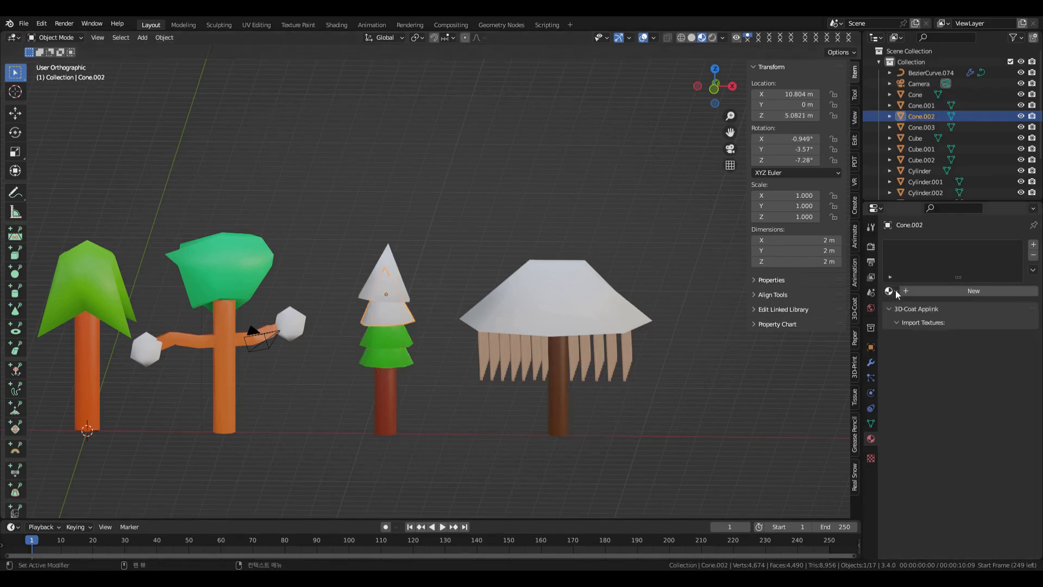
{"action": "left_click", "coordinate": [896, 294]}
{"action": "left_click", "coordinate": [926, 380]}
{"action": "left_click", "coordinate": [397, 288]}
{"action": "left_click", "coordinate": [895, 294]}
{"action": "left_click", "coordinate": [895, 293]}
{"action": "left_click", "coordinate": [925, 379]}
Give the wide canopy a new material with a yellow base color
{"action": "left_click", "coordinate": [601, 307]}
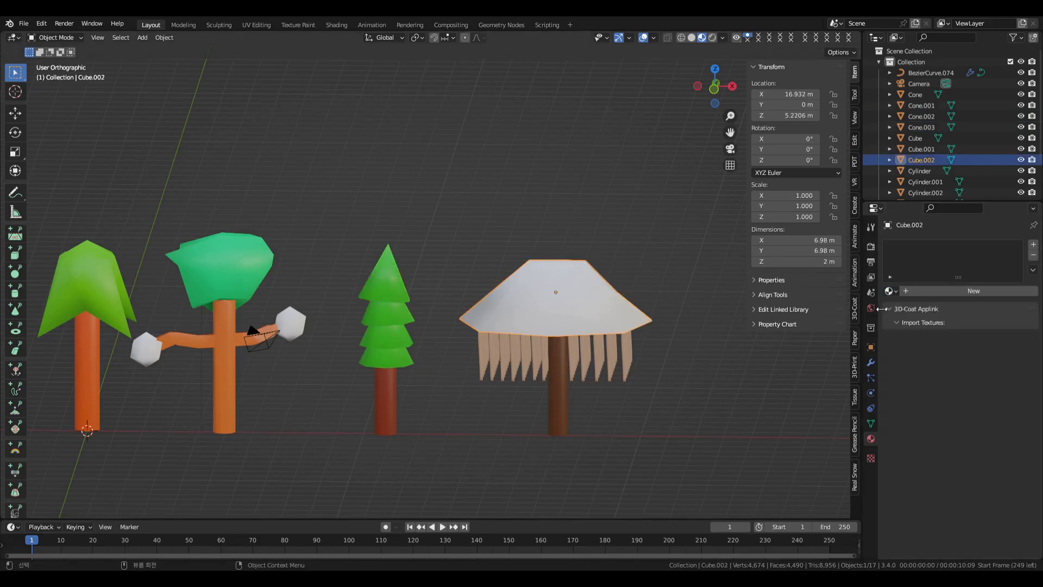
{"action": "left_click", "coordinate": [966, 291]}
{"action": "left_click", "coordinate": [986, 407]}
{"action": "left_click", "coordinate": [945, 311]}
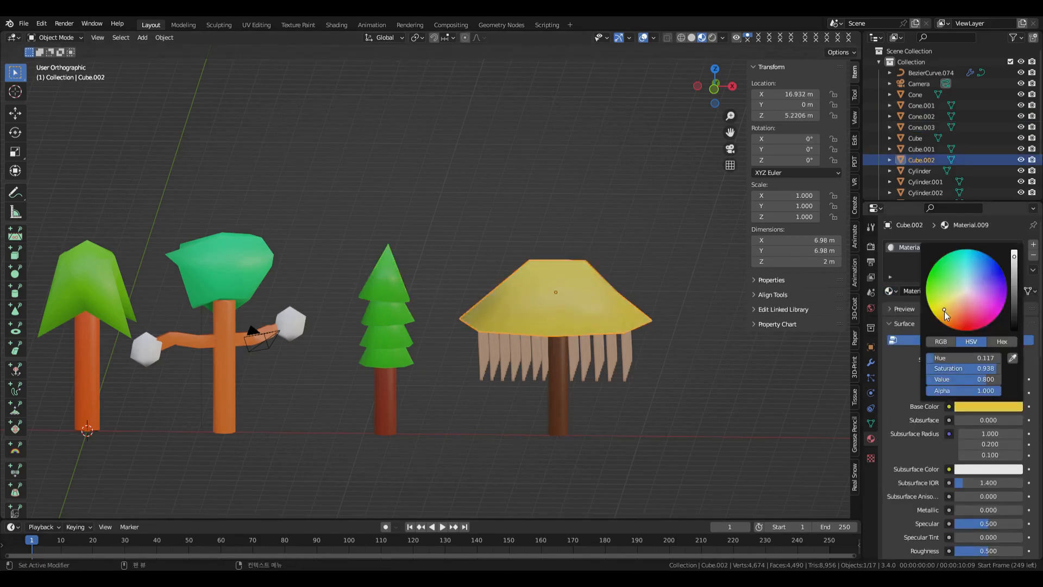
Raise the wide canopy's top along Z in Edit Mode for a canopy height of about 2.12 m, and return to Object Mode
{"action": "middle_click_drag", "start_coordinate": [671, 259], "coordinate": [679, 233]}
{"action": "left_click", "coordinate": [54, 37]}
{"action": "left_click", "coordinate": [58, 63]}
{"action": "left_click", "coordinate": [559, 268]}
{"action": "key", "text": "g"}
{"action": "key", "text": "z"}
{"action": "left_click", "coordinate": [560, 264]}
{"action": "middle_click_drag", "start_coordinate": [559, 239], "coordinate": [510, 245]}
{"action": "left_click", "coordinate": [339, 83]}
{"action": "key", "text": "Tab"}
{"action": "middle_click_drag", "start_coordinate": [339, 83], "coordinate": [615, 211]}
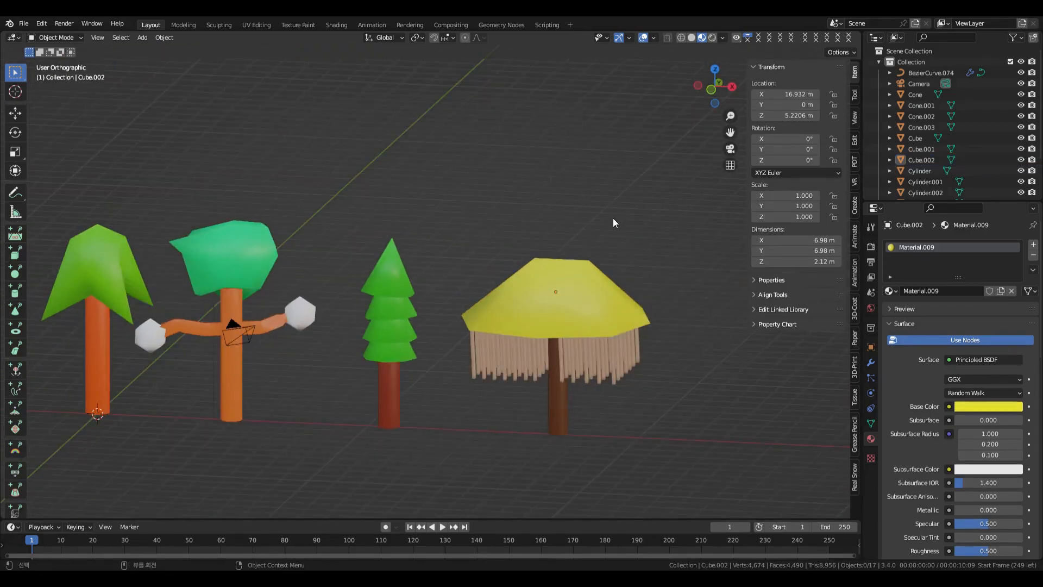
Assign Material.007 to the two foliage balls at the ends of the second tree's branches
{"action": "scroll", "coordinate": [613, 217], "scroll_direction": "down", "scroll_amount": 2}
{"action": "middle_click_drag", "start_coordinate": [550, 197], "coordinate": [603, 198], "text": "shift"}
{"action": "left_click", "coordinate": [295, 321]}
{"action": "left_click", "coordinate": [402, 307], "text": "shift"}
{"action": "left_click", "coordinate": [891, 290]}
{"action": "left_click", "coordinate": [923, 390]}
{"action": "left_click", "coordinate": [288, 319]}
{"action": "left_click", "coordinate": [891, 291]}
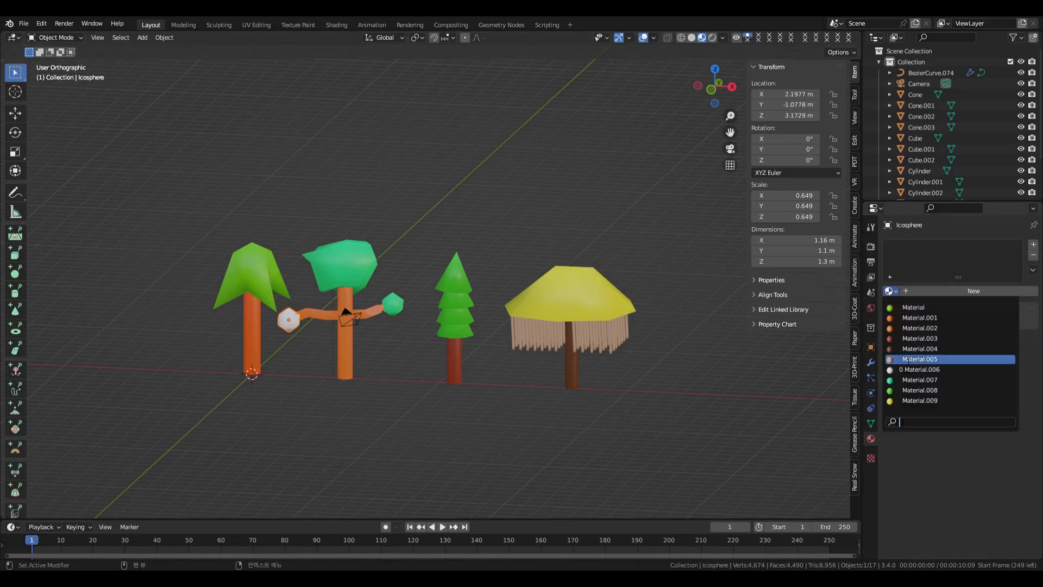
{"action": "left_click", "coordinate": [923, 380]}
{"action": "left_click", "coordinate": [558, 208]}
{"action": "middle_click_drag", "start_coordinate": [558, 208], "coordinate": [574, 227]}
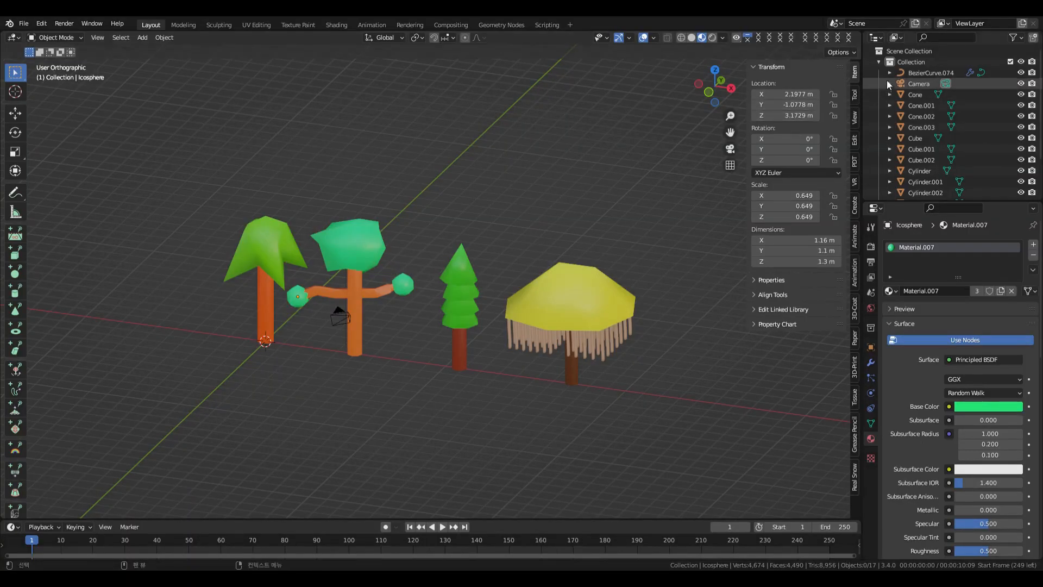
Add a new collection under the scene collection and name it tree1
{"action": "left_click", "coordinate": [879, 62]}
{"action": "left_click", "coordinate": [899, 73]}
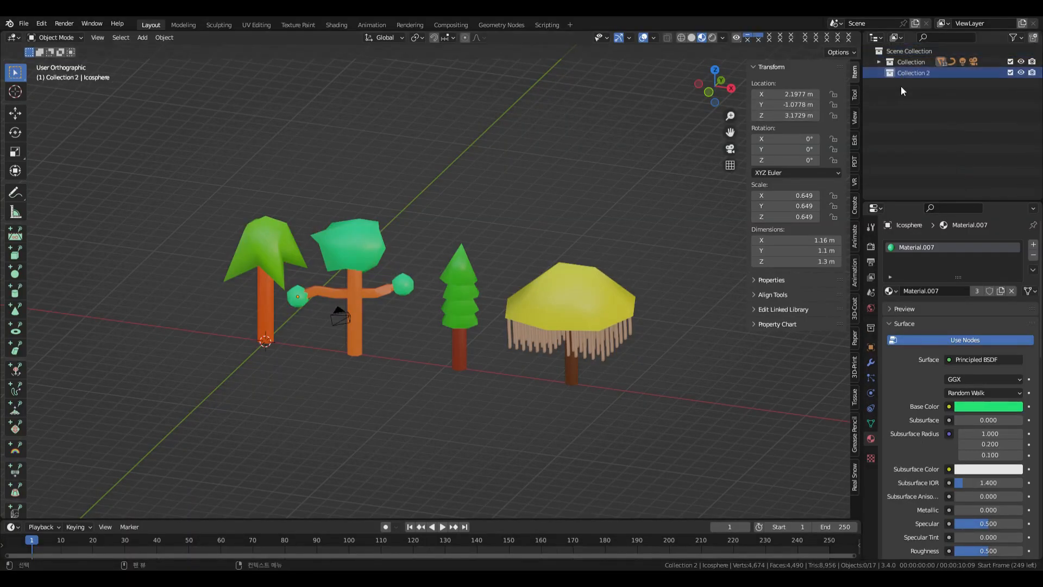
{"action": "double_click", "coordinate": [898, 74]}
{"action": "type", "text": "tree1"}
{"action": "key", "text": "Return"}
Select the first tree's foliage and trunk and move them into the tree1 collection
{"action": "left_click_drag", "start_coordinate": [207, 180], "coordinate": [266, 349]}
{"action": "left_click", "coordinate": [878, 61]}
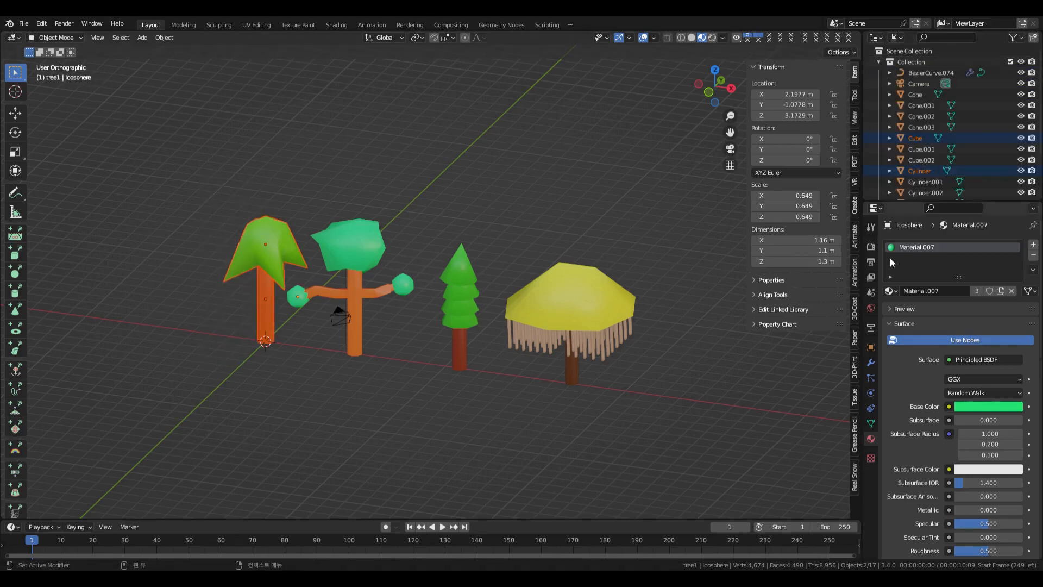
{"action": "scroll", "coordinate": [996, 172], "scroll_direction": "down", "scroll_amount": 3}
{"action": "left_click_drag", "start_coordinate": [282, 248], "coordinate": [283, 247]}
{"action": "left_click_drag", "start_coordinate": [921, 113], "coordinate": [906, 190]}
{"action": "scroll", "coordinate": [905, 191], "scroll_direction": "down", "scroll_amount": 1}
{"action": "left_click", "coordinate": [879, 167]}
{"action": "scroll", "coordinate": [942, 123], "scroll_direction": "up", "scroll_amount": 2}
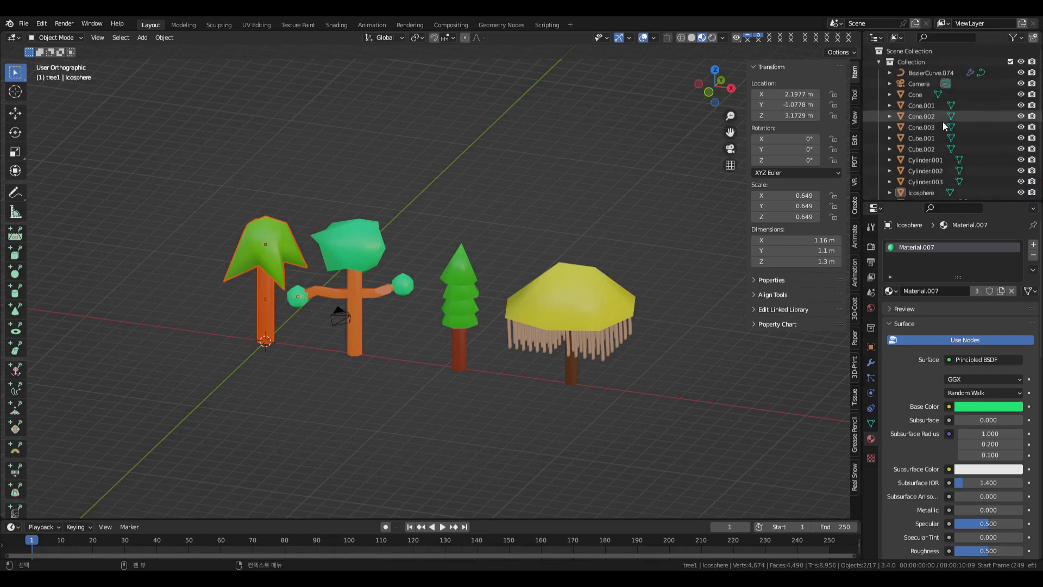
Add a new collection and name it tree2
{"action": "left_click", "coordinate": [1032, 37]}
{"action": "scroll", "coordinate": [924, 163], "scroll_direction": "down", "scroll_amount": 3}
{"action": "double_click", "coordinate": [912, 188]}
{"action": "type", "text": "tree2"}
{"action": "key", "text": "Return"}
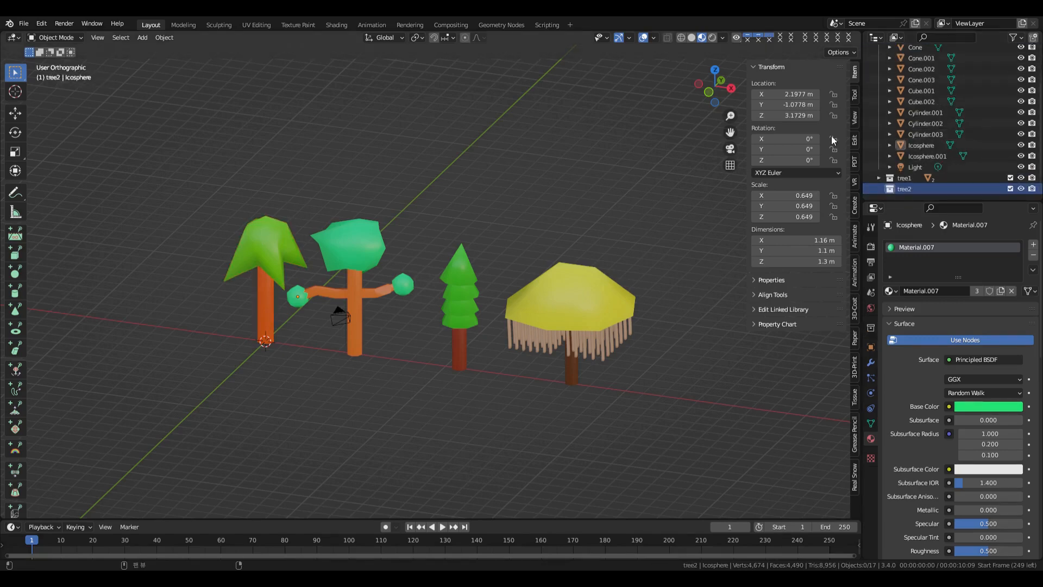
{"action": "left_click_drag", "start_coordinate": [426, 383], "coordinate": [306, 202]}
{"action": "left_click", "coordinate": [282, 239], "text": "shift"}
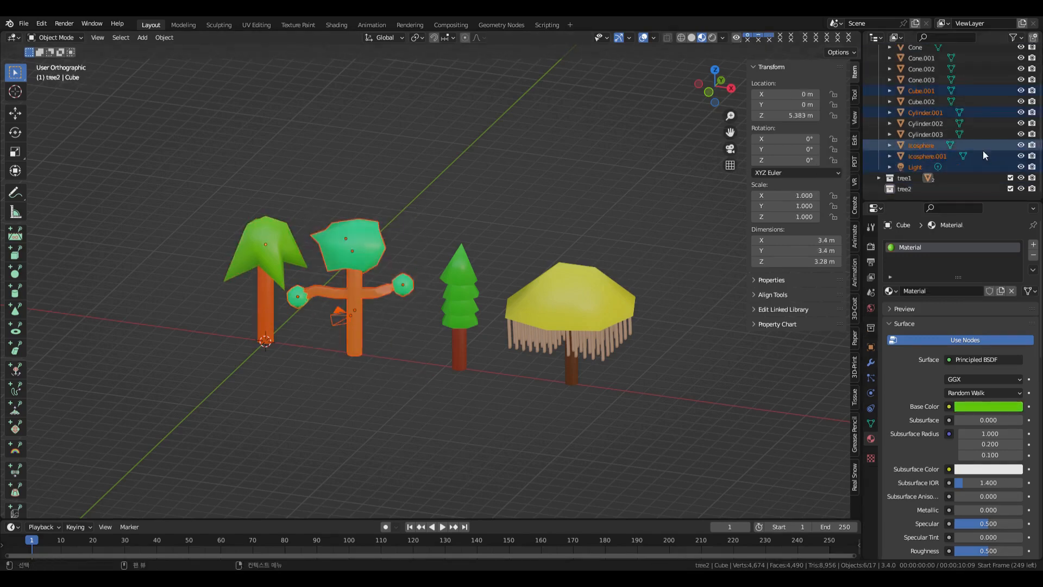
{"action": "left_click", "coordinate": [914, 167]}
{"action": "middle_click_drag", "start_coordinate": [329, 158], "coordinate": [352, 225]}
{"action": "left_click_drag", "start_coordinate": [306, 191], "coordinate": [375, 270]}
Move the light along Y to about 5.46 m, clear of the trees
{"action": "middle_click_drag", "start_coordinate": [594, 100], "coordinate": [554, 179]}
{"action": "left_click", "coordinate": [915, 168]}
{"action": "key", "text": "g"}
{"action": "key", "text": "y"}
{"action": "left_click", "coordinate": [499, 146]}
Select the second tree's foliage, trunk and both foliage balls and move them into the tree2 collection
{"action": "left_click_drag", "start_coordinate": [367, 233], "coordinate": [471, 328]}
{"action": "left_click_drag", "start_coordinate": [921, 158], "coordinate": [909, 189]}
{"action": "left_click", "coordinate": [879, 145]}
Add a new collection and name it tree3
{"action": "left_click", "coordinate": [923, 47]}
{"action": "left_click", "coordinate": [1033, 37]}
{"action": "scroll", "coordinate": [940, 173], "scroll_direction": "down", "scroll_amount": 1}
{"action": "double_click", "coordinate": [910, 189]}
{"action": "type", "text": "tree3"}
{"action": "key", "text": "Return"}
Select the conifer's foliage tiers and trunk and move them into the tree3 collection
{"action": "left_click_drag", "start_coordinate": [501, 265], "coordinate": [580, 367]}
{"action": "left_click_drag", "start_coordinate": [924, 134], "coordinate": [905, 191]}
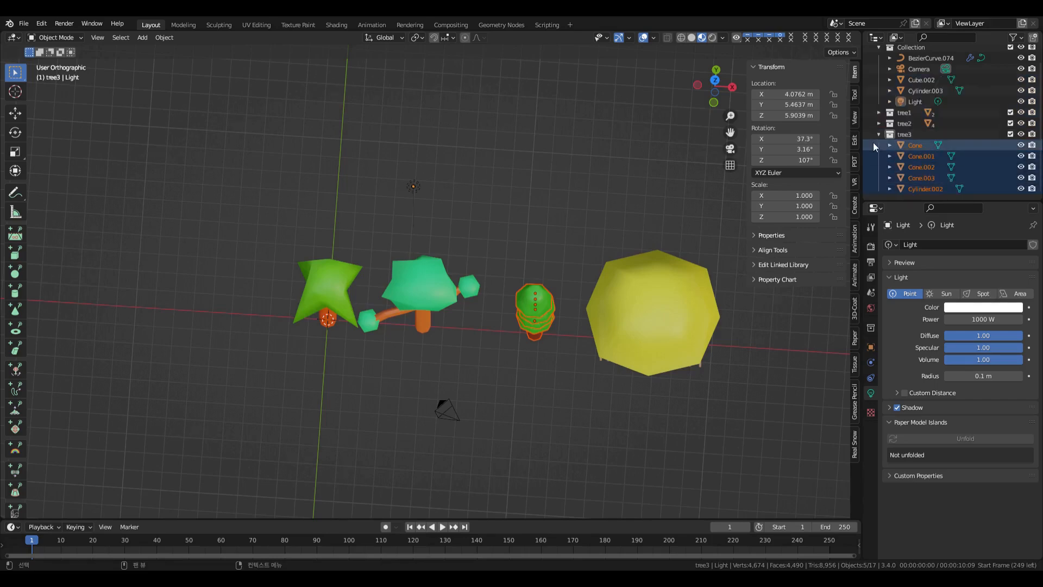
{"action": "middle_click_drag", "start_coordinate": [701, 117], "coordinate": [717, 142]}
{"action": "left_click", "coordinate": [879, 135]}
Add a collection named tree4 and move the wide-canopy tree's canopy, strands and trunk into it
{"action": "left_click", "coordinate": [1035, 37]}
{"action": "double_click", "coordinate": [917, 160]}
{"action": "left_click_drag", "start_coordinate": [578, 228], "coordinate": [725, 397]}
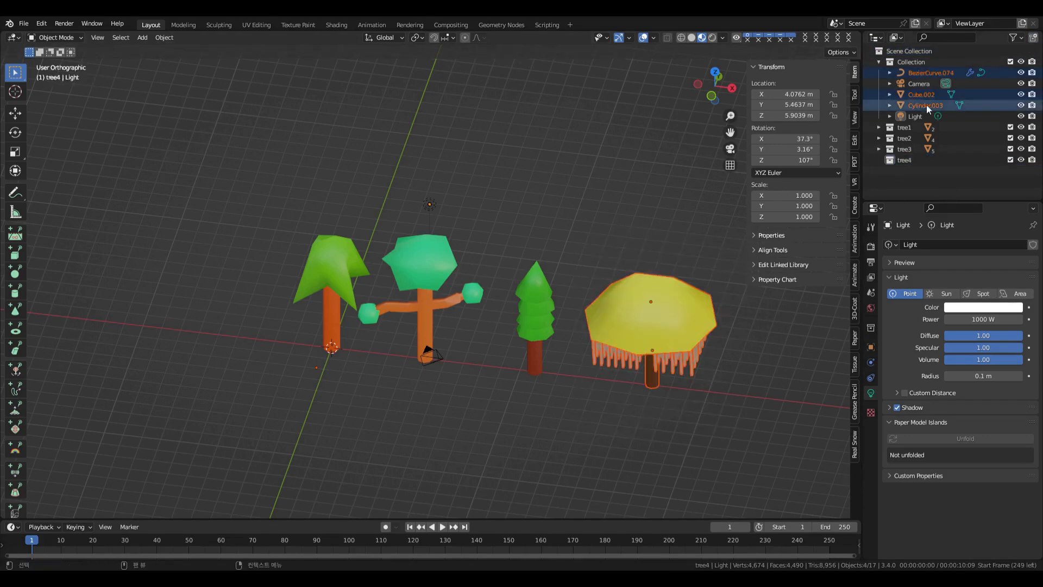
{"action": "left_click_drag", "start_coordinate": [924, 106], "coordinate": [907, 162]}
{"action": "middle_click_drag", "start_coordinate": [624, 174], "coordinate": [696, 221]}
{"action": "left_click", "coordinate": [601, 214]}
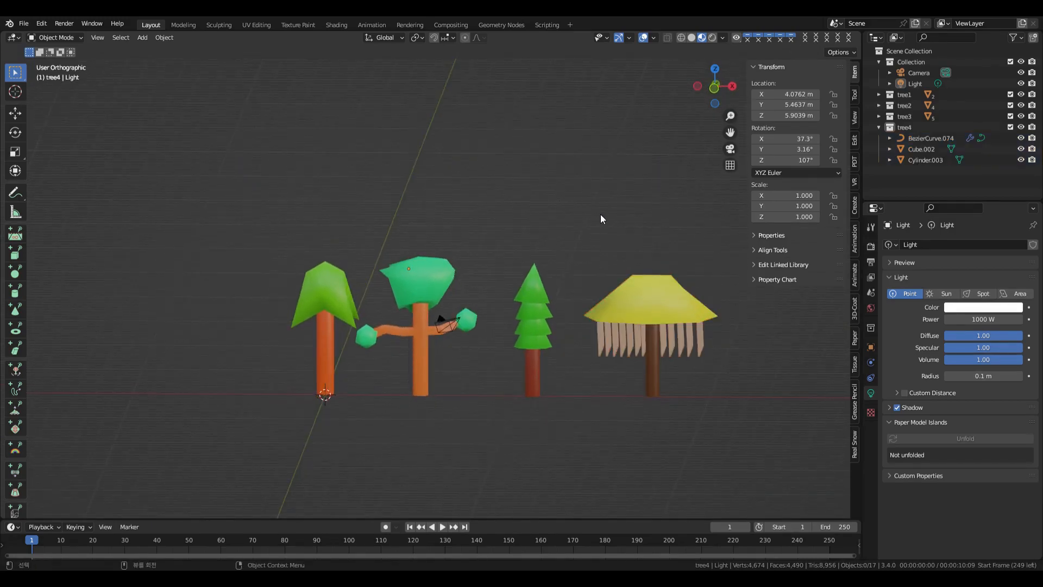
Split off an area beneath the 3D viewport and set it to the Asset Browser
{"action": "left_click", "coordinate": [23, 24]}
{"action": "left_click_drag", "start_coordinate": [142, 520], "coordinate": [141, 382]}
{"action": "left_click", "coordinate": [11, 388]}
{"action": "left_click", "coordinate": [337, 456]}
Mark the collections tree1, tree2, tree3 and tree4 as assets and save the file
{"action": "right_click", "coordinate": [907, 94]}
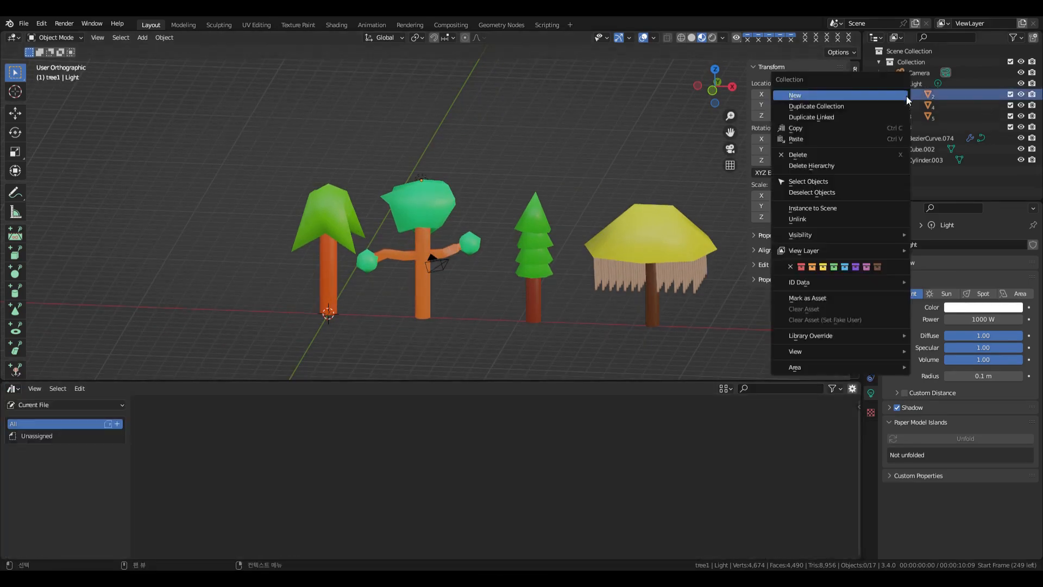
{"action": "left_click", "coordinate": [838, 298]}
{"action": "right_click", "coordinate": [904, 105]}
{"action": "left_click", "coordinate": [859, 245]}
{"action": "right_click", "coordinate": [904, 116]}
{"action": "left_click", "coordinate": [871, 246]}
{"action": "right_click", "coordinate": [903, 126]}
{"action": "left_click", "coordinate": [857, 249]}
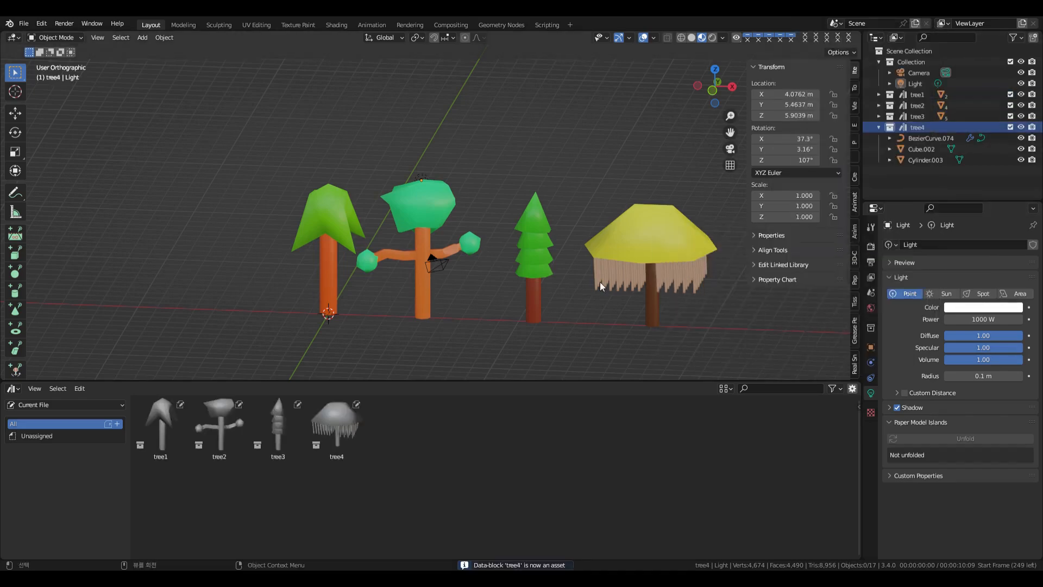
{"action": "left_click", "coordinate": [24, 24]}
{"action": "left_click", "coordinate": [40, 121]}
{"action": "middle_click_drag", "start_coordinate": [611, 146], "coordinate": [531, 152], "text": "shift"}
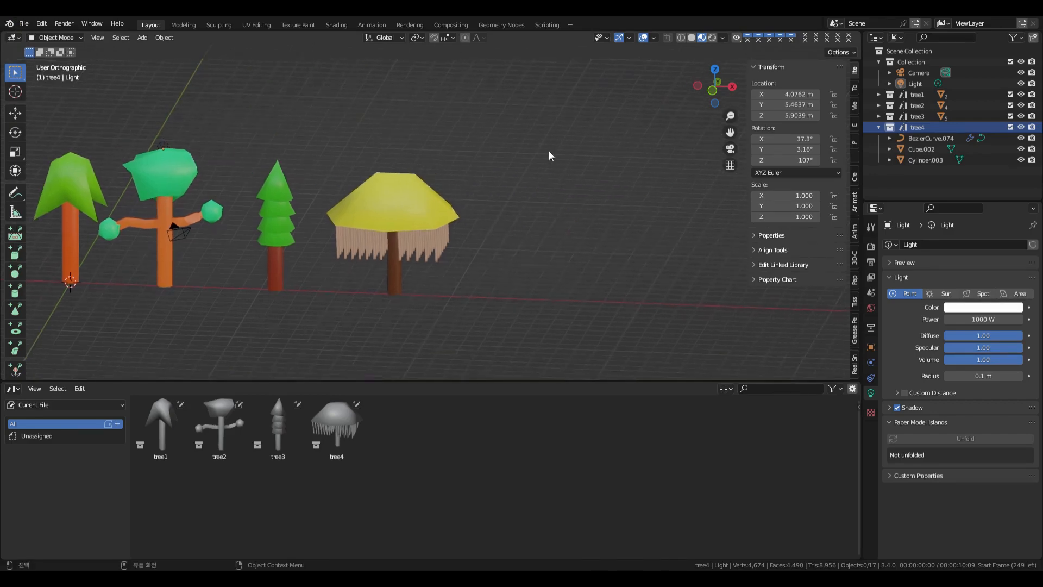
{"action": "key", "text": "shift+a"}
{"action": "left_click", "coordinate": [650, 210]}
{"action": "key", "text": "g"}
{"action": "key", "text": "x"}
{"action": "left_click", "coordinate": [8, 249]}
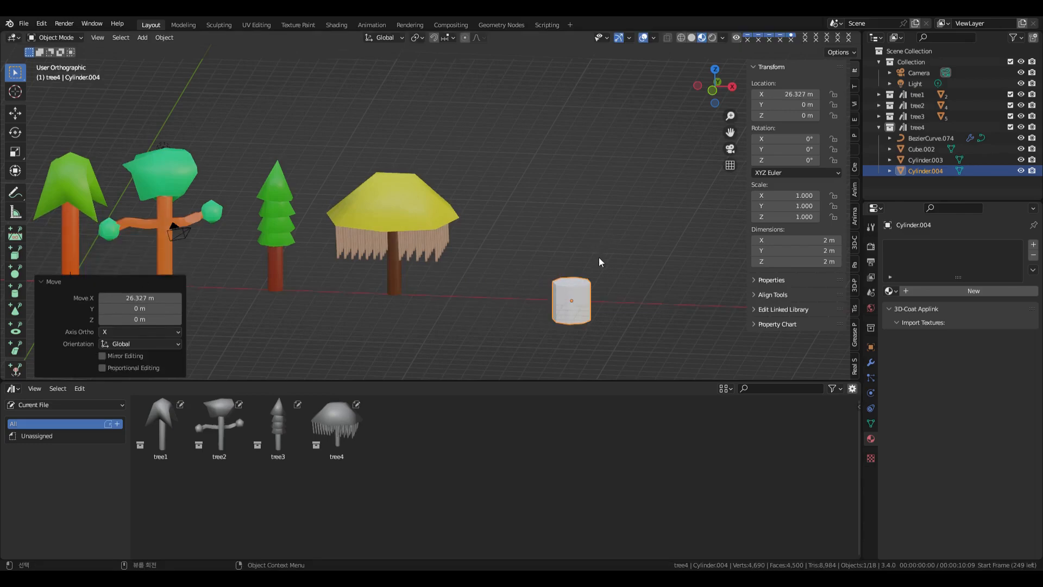
{"action": "key", "text": "Delete"}
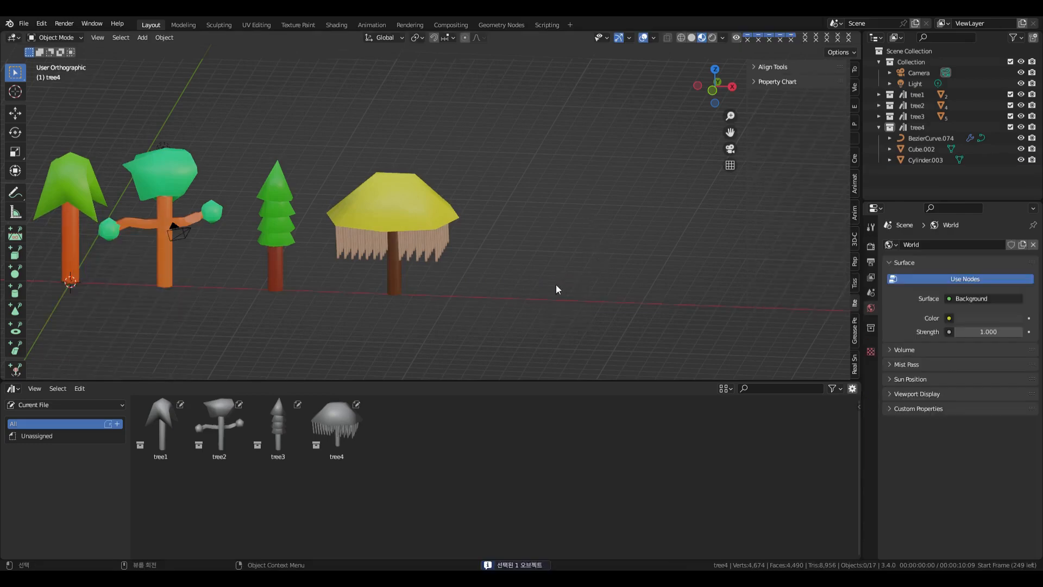
Add a Bezier curve in front view and delete its default control points in Edit Mode, ready for freehand drawing
{"action": "key", "text": "KP_1"}
{"action": "key", "text": "shift+a"}
{"action": "left_click", "coordinate": [614, 236]}
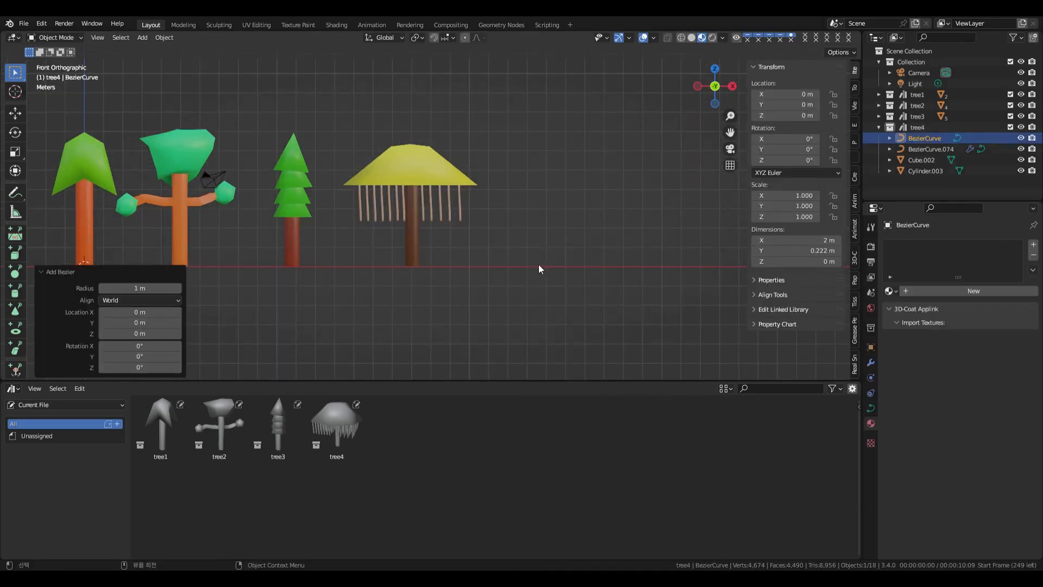
{"action": "key", "text": "Tab"}
{"action": "key", "text": "x"}
{"action": "left_click", "coordinate": [311, 136]}
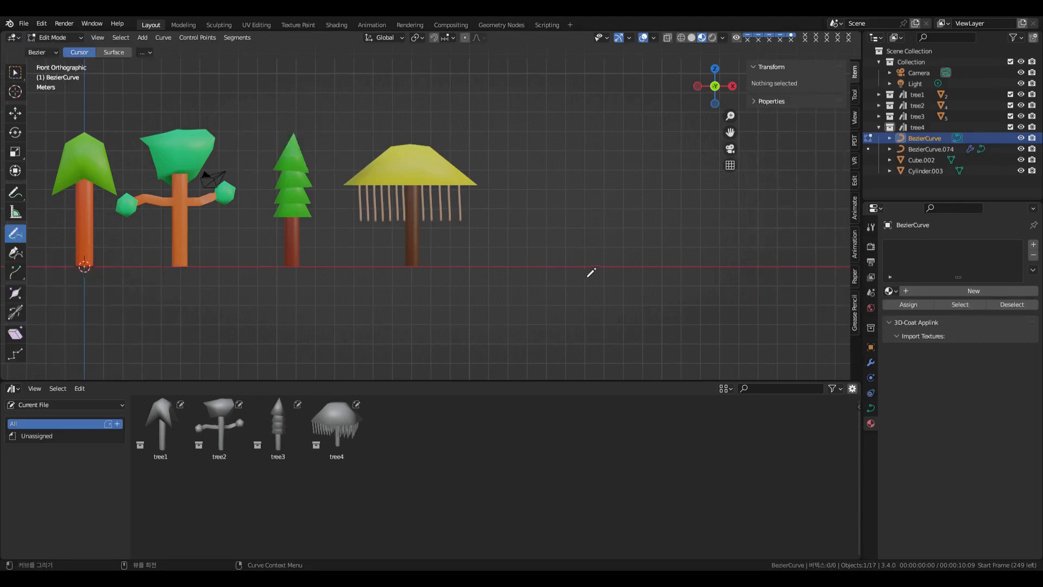
Draw a trunk curve rising from the ground beyond the wide-canopy tree and bending over, plus a branch arcing back the opposite way
{"action": "left_click_drag", "start_coordinate": [669, 152], "coordinate": [670, 153]}
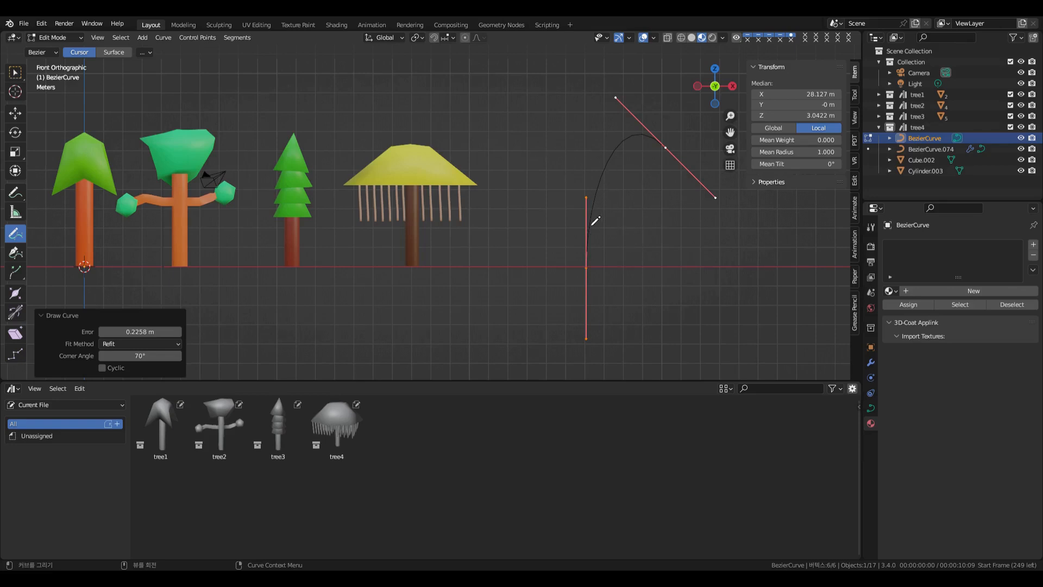
{"action": "left_click_drag", "start_coordinate": [574, 126], "coordinate": [520, 118]}
{"action": "mouse_move", "coordinate": [673, 154]}
{"action": "left_mouse_down"}
{"action": "mouse_move", "coordinate": [709, 203]}
{"action": "mouse_move", "coordinate": [712, 194]}
{"action": "left_mouse_up"}
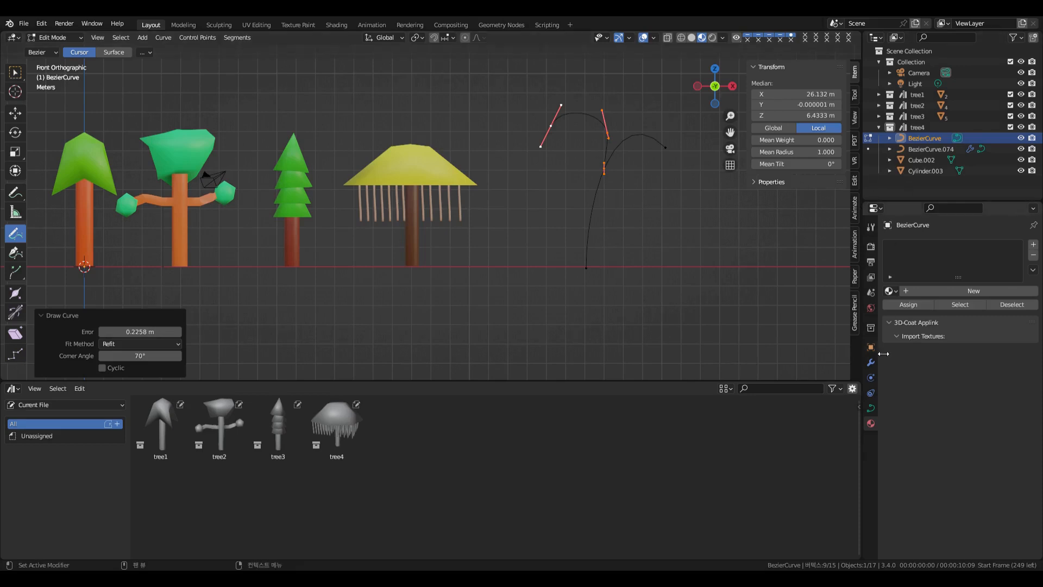
Give the drawn tree curve an Extrude of 1 m
{"action": "left_click", "coordinate": [871, 408]}
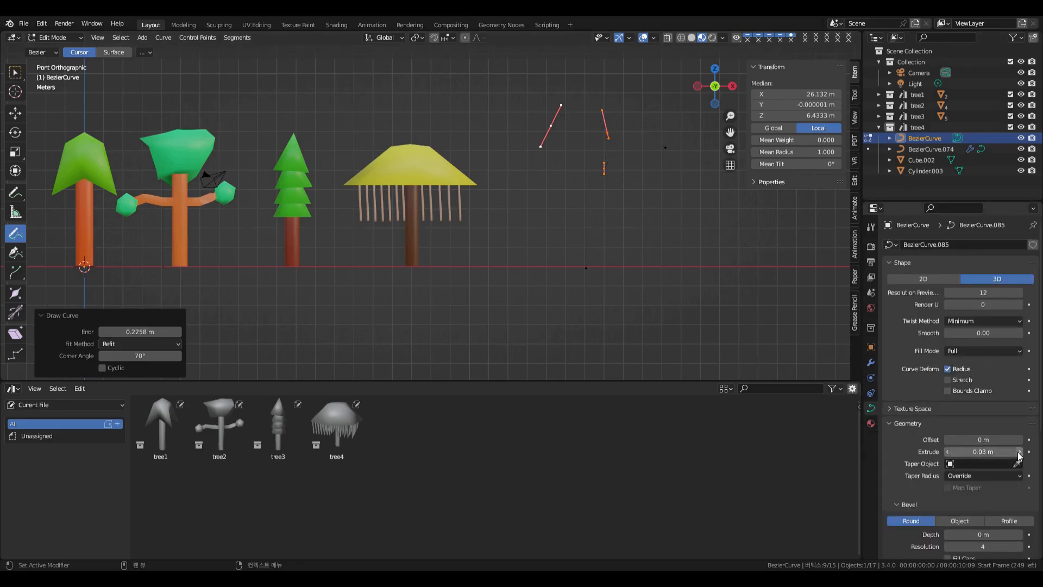
{"action": "middle_click_drag", "start_coordinate": [675, 208], "coordinate": [666, 235]}
{"action": "left_click_drag", "start_coordinate": [987, 452], "coordinate": [1005, 452]}
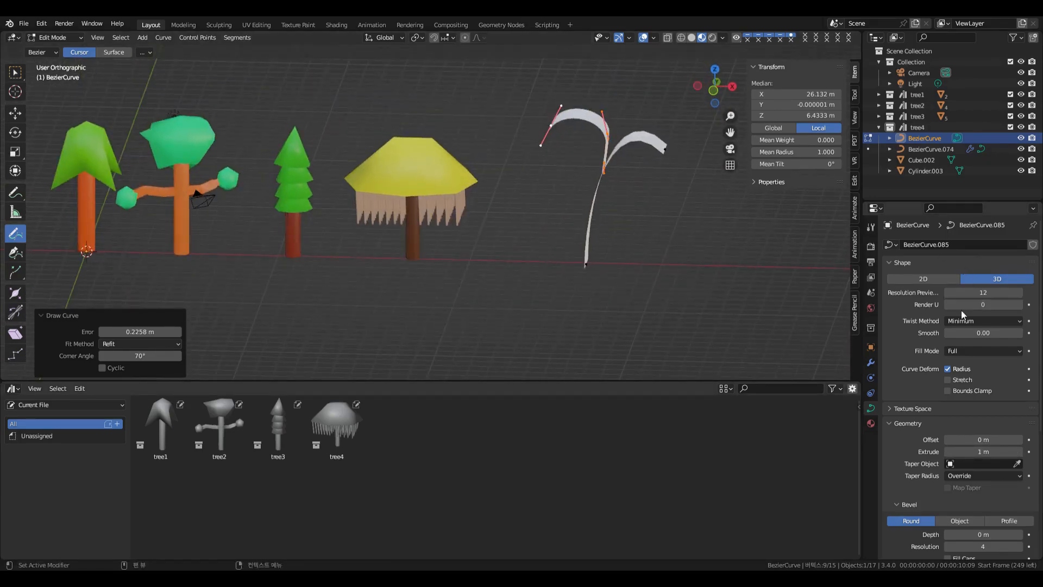
Add a Solidify modifier to the tree curve and set its thickness to 0.5 m
{"action": "left_click", "coordinate": [871, 363]}
{"action": "left_click", "coordinate": [933, 245]}
{"action": "left_click", "coordinate": [867, 380]}
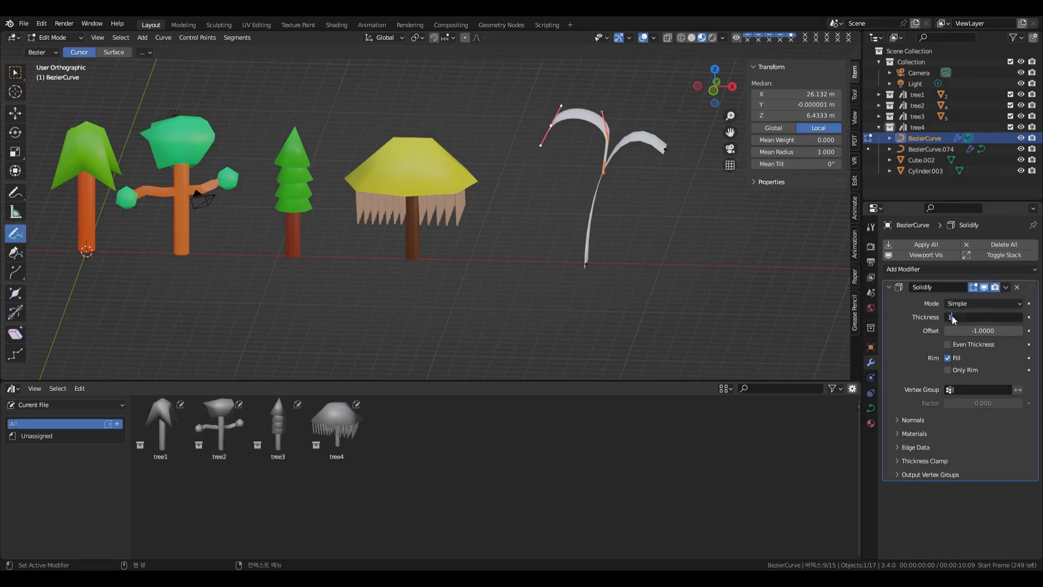
{"action": "key", "text": "Return"}
{"action": "type", "text": "0.5"}
{"action": "key", "text": "Return"}
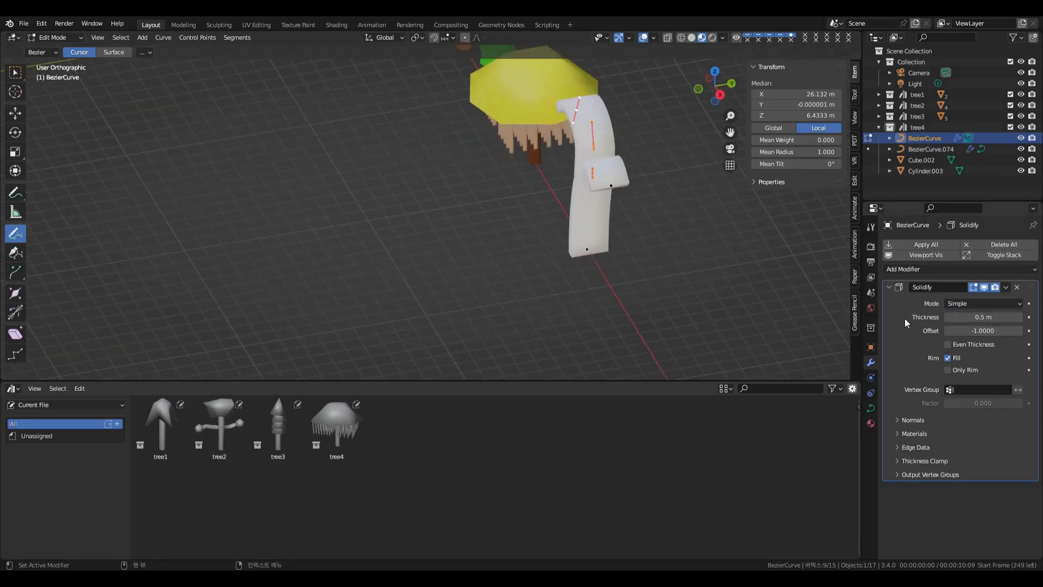
Set the tree curve's Extrude to 0.3 m
{"action": "scroll", "coordinate": [649, 320], "scroll_direction": "down", "scroll_amount": 2}
{"action": "middle_click_drag", "start_coordinate": [649, 319], "coordinate": [597, 280]}
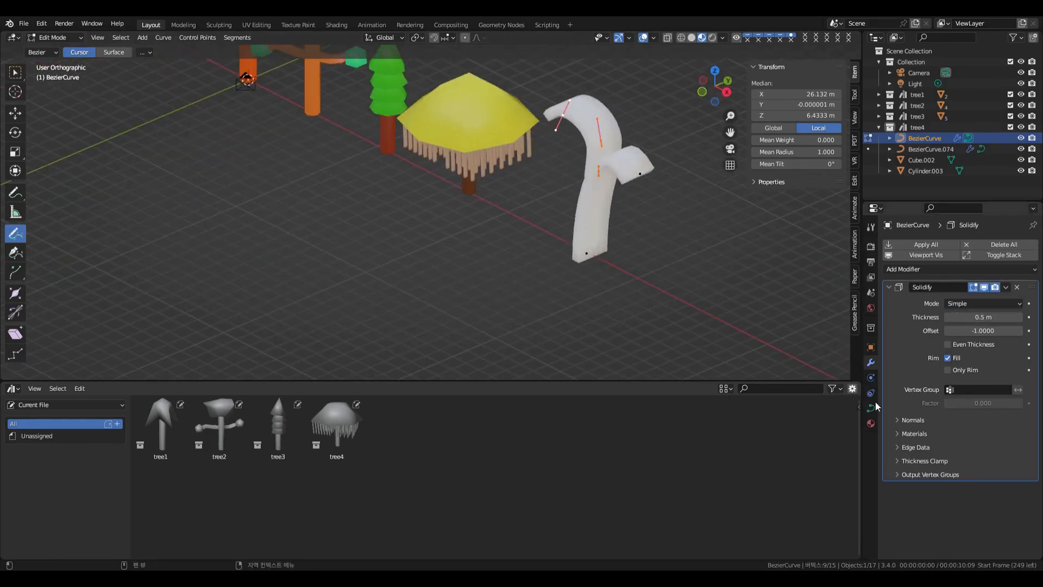
{"action": "left_click", "coordinate": [871, 408]}
{"action": "left_click_drag", "start_coordinate": [946, 452], "coordinate": [1009, 453]}
{"action": "left_click", "coordinate": [1010, 452]}
{"action": "type", "text": "0.3"}
{"action": "key", "text": "Return"}
Draw an arched branch from the trunk to one side in side view and move it along X onto the trunk
{"action": "middle_click_drag", "start_coordinate": [760, 286], "coordinate": [676, 231]}
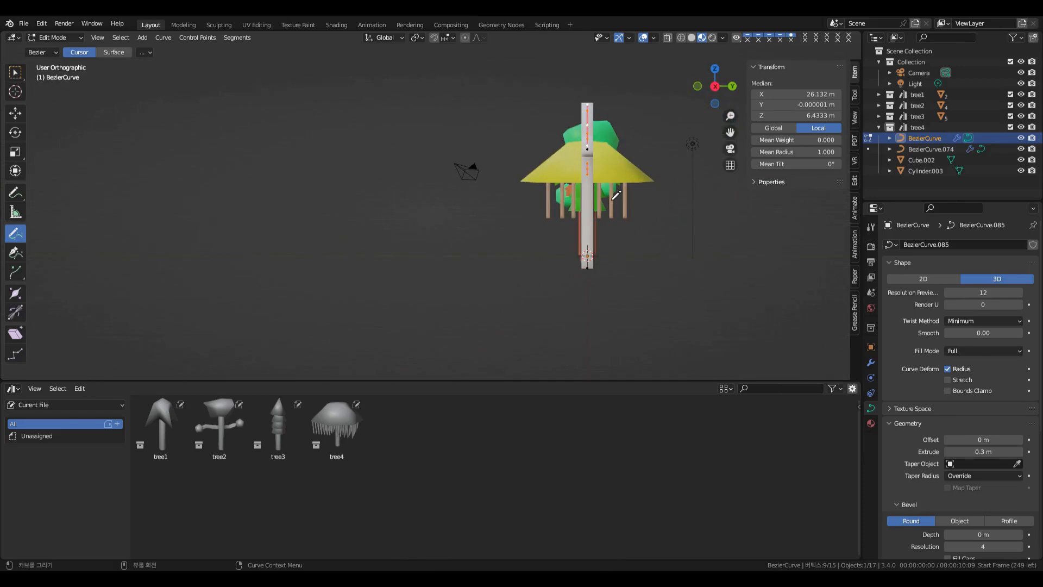
{"action": "middle_click_drag", "start_coordinate": [616, 196], "coordinate": [589, 176]}
{"action": "left_click_drag", "start_coordinate": [594, 173], "coordinate": [663, 158]}
{"action": "mouse_move", "coordinate": [487, 246]}
{"action": "middle_mouse_down"}
{"action": "mouse_move", "coordinate": [690, 273]}
{"action": "mouse_move", "coordinate": [289, 281]}
{"action": "middle_mouse_up"}
{"action": "key", "text": "g"}
{"action": "key", "text": "x"}
{"action": "left_click", "coordinate": [217, 208]}
Draw another branch in the opposite direction, move it along X onto the trunk, and return to Object Mode
{"action": "mouse_move", "coordinate": [489, 250]}
{"action": "middle_mouse_down"}
{"action": "mouse_move", "coordinate": [613, 251]}
{"action": "mouse_move", "coordinate": [613, 239]}
{"action": "mouse_move", "coordinate": [559, 265]}
{"action": "mouse_move", "coordinate": [513, 212]}
{"action": "mouse_move", "coordinate": [293, 226]}
{"action": "mouse_move", "coordinate": [380, 221]}
{"action": "middle_mouse_up"}
{"action": "left_click_drag", "start_coordinate": [432, 185], "coordinate": [497, 206]}
{"action": "mouse_move", "coordinate": [497, 206]}
{"action": "middle_mouse_down"}
{"action": "mouse_move", "coordinate": [405, 279]}
{"action": "mouse_move", "coordinate": [454, 295]}
{"action": "mouse_move", "coordinate": [524, 290]}
{"action": "mouse_move", "coordinate": [510, 277]}
{"action": "mouse_move", "coordinate": [601, 291]}
{"action": "mouse_move", "coordinate": [529, 256]}
{"action": "mouse_move", "coordinate": [488, 260]}
{"action": "middle_mouse_up"}
{"action": "key", "text": "g"}
{"action": "key", "text": "x"}
{"action": "left_click", "coordinate": [573, 291]}
{"action": "key", "text": "Tab"}
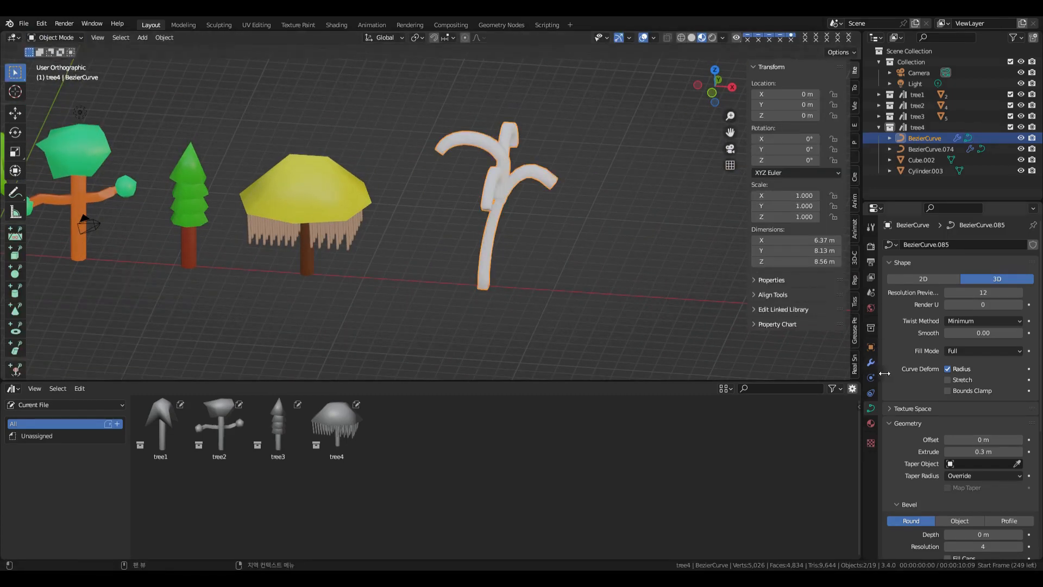
Give the curve tree a new material with a darkened green base color at hue 0.320 and saturation 0.946
{"action": "left_click", "coordinate": [871, 423]}
{"action": "left_click", "coordinate": [917, 292]}
{"action": "left_click", "coordinate": [970, 407]}
{"action": "left_click", "coordinate": [937, 276]}
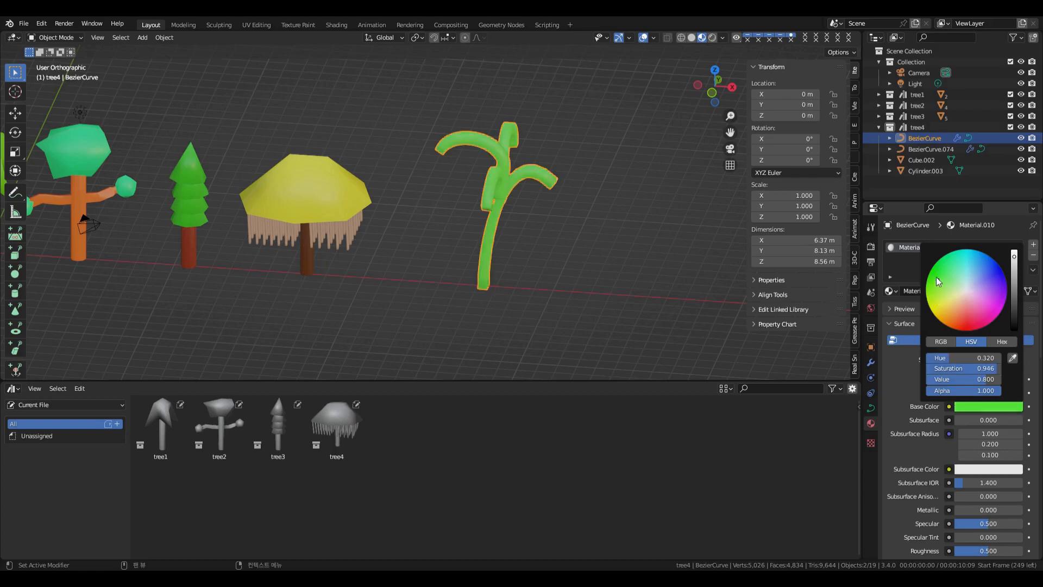
{"action": "left_click", "coordinate": [1013, 279]}
Apply Shade Smooth to the green curve tree
{"action": "middle_click_drag", "start_coordinate": [560, 262], "coordinate": [589, 287]}
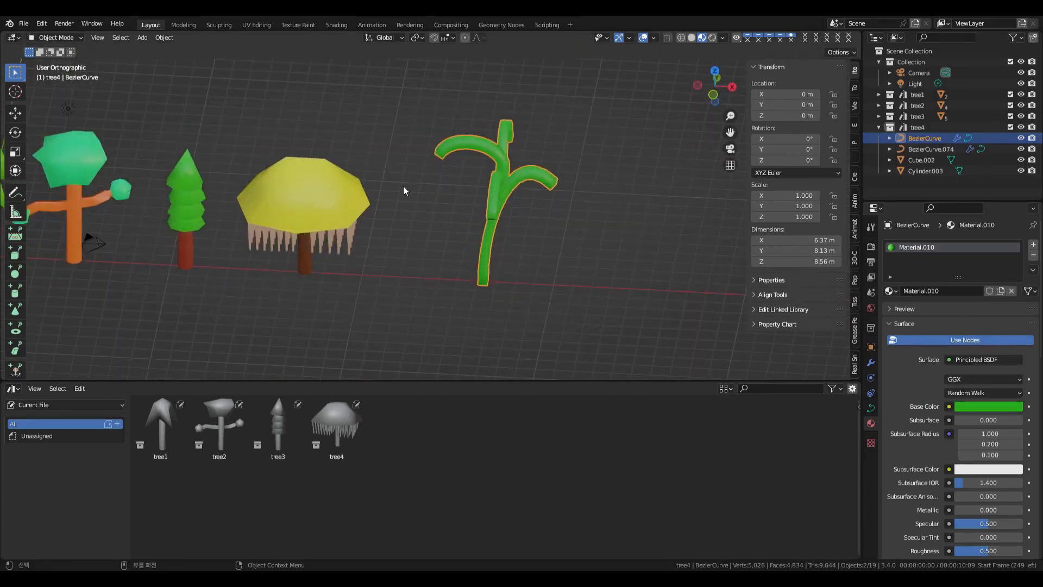
{"action": "middle_click_drag", "start_coordinate": [403, 186], "coordinate": [450, 173]}
{"action": "left_click", "coordinate": [164, 37]}
{"action": "left_click", "coordinate": [191, 249]}
{"action": "middle_click_drag", "start_coordinate": [191, 250], "coordinate": [468, 224]}
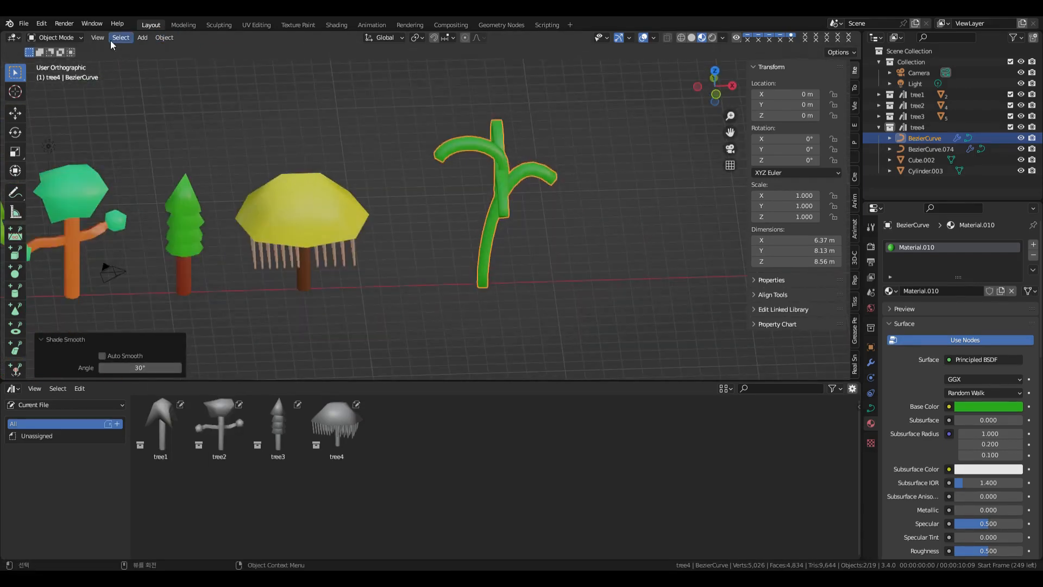
Add a plane and move it to the green tree, about 27.4 m along X and 4 m up along Z
{"action": "key", "text": "shift+a"}
{"action": "mouse_move", "coordinate": [526, 210]}
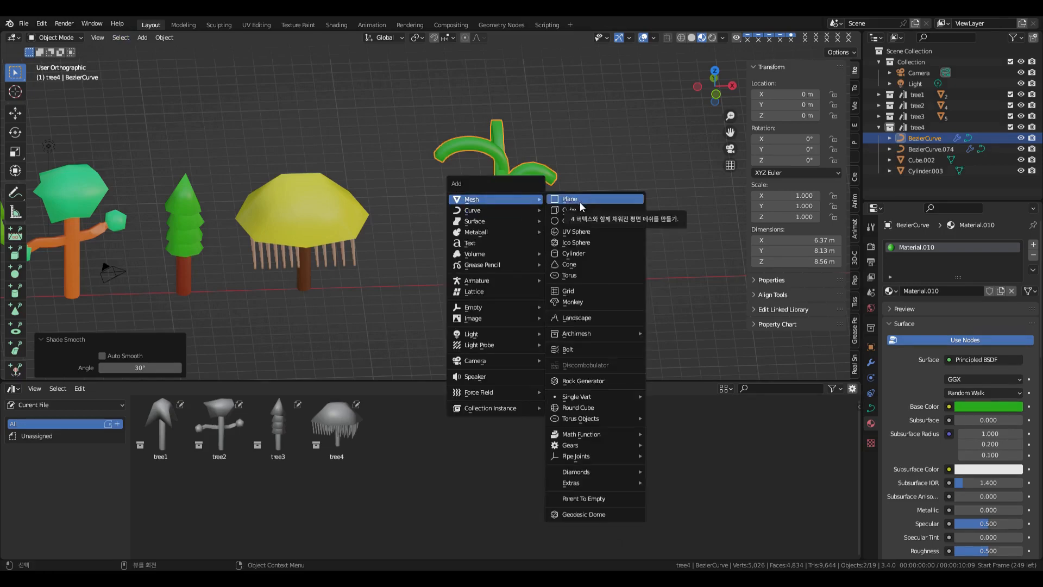
{"action": "left_click", "coordinate": [579, 202]}
{"action": "middle_click_drag", "start_coordinate": [435, 246], "coordinate": [473, 167], "text": "shift"}
{"action": "key", "text": "g"}
{"action": "key", "text": "x"}
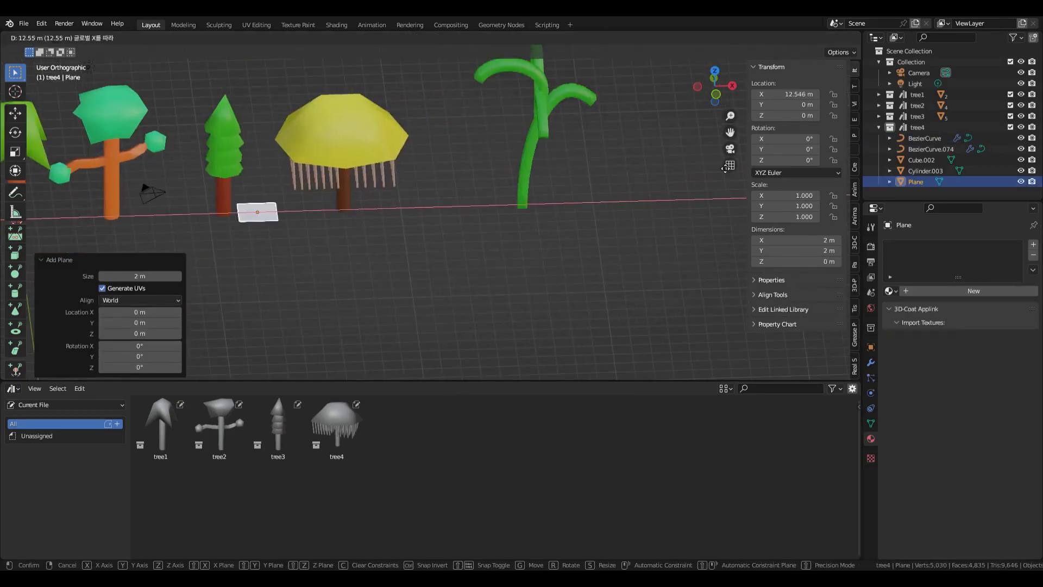
{"action": "left_click", "coordinate": [146, 154]}
{"action": "key", "text": "g"}
{"action": "key", "text": "z"}
{"action": "left_click", "coordinate": [418, 187]}
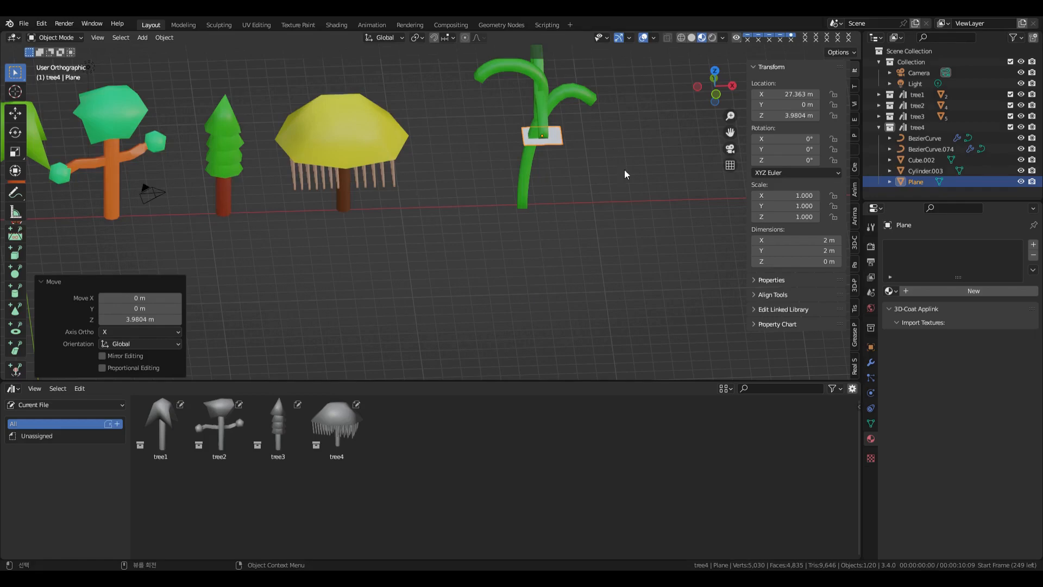
Rotate the plane 90 degrees about X so it stands upright, and raise it along Z
{"action": "middle_click_drag", "start_coordinate": [605, 178], "coordinate": [512, 251]}
{"action": "scroll", "coordinate": [549, 251], "scroll_direction": "up", "scroll_amount": 4}
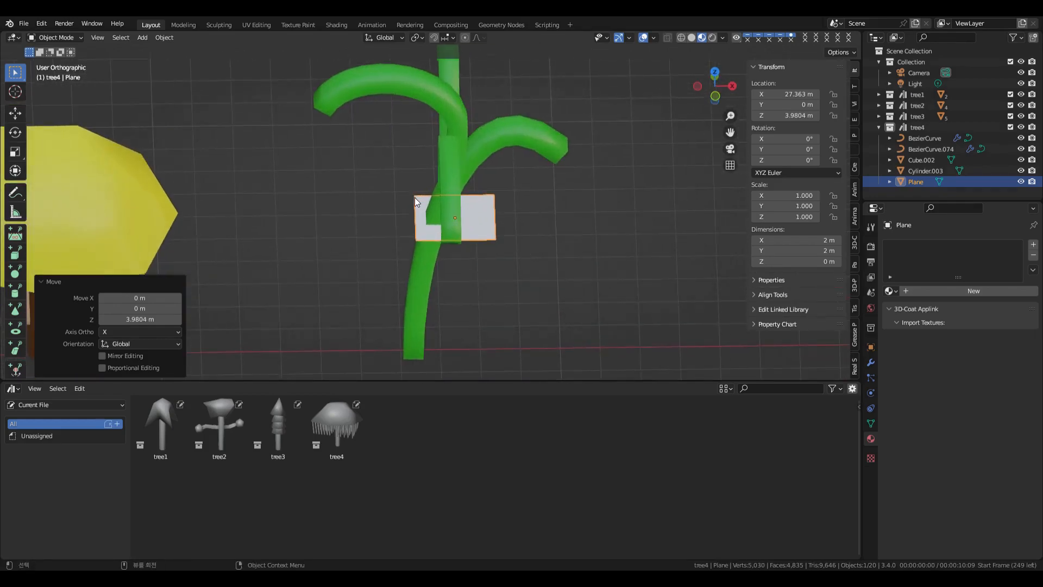
{"action": "key", "text": "r"}
{"action": "key", "text": "x"}
{"action": "key", "text": "9"}
{"action": "key", "text": "0"}
{"action": "key", "text": "Return"}
{"action": "middle_click_drag", "start_coordinate": [528, 245], "coordinate": [552, 240]}
{"action": "key", "text": "g"}
{"action": "key", "text": "z"}
{"action": "left_click", "coordinate": [628, 245]}
Rotate the plane -45 degrees about X to tilt it
{"action": "middle_click_drag", "start_coordinate": [628, 246], "coordinate": [559, 184]}
{"action": "key", "text": "r"}
{"action": "key", "text": "x"}
{"action": "key", "text": "minus"}
{"action": "key", "text": "4"}
{"action": "key", "text": "5"}
{"action": "key", "text": "Return"}
Move the tilted plane to the front branch's tip, about -4.55 m in Y and 5.46 m in Z
{"action": "key", "text": "g"}
{"action": "key", "text": "x"}
{"action": "key", "text": "y"}
{"action": "left_click", "coordinate": [712, 194]}
{"action": "key", "text": "g"}
{"action": "key", "text": "z"}
{"action": "left_click", "coordinate": [712, 185]}
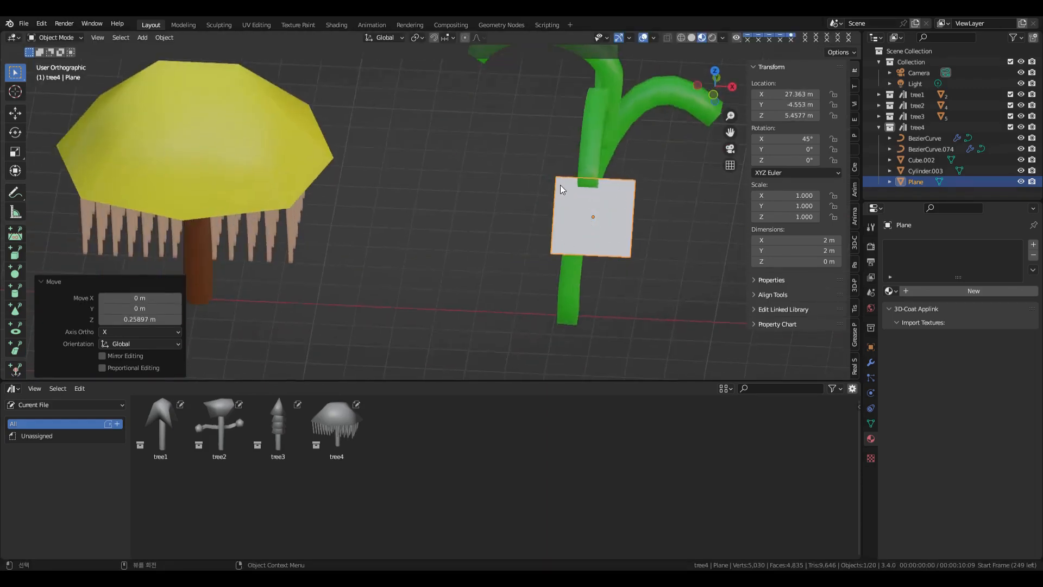
Scale the plane's upper edge to 0.25 in Edit Mode to taper it toward the branch
{"action": "key", "text": "Tab"}
{"action": "key", "text": "s"}
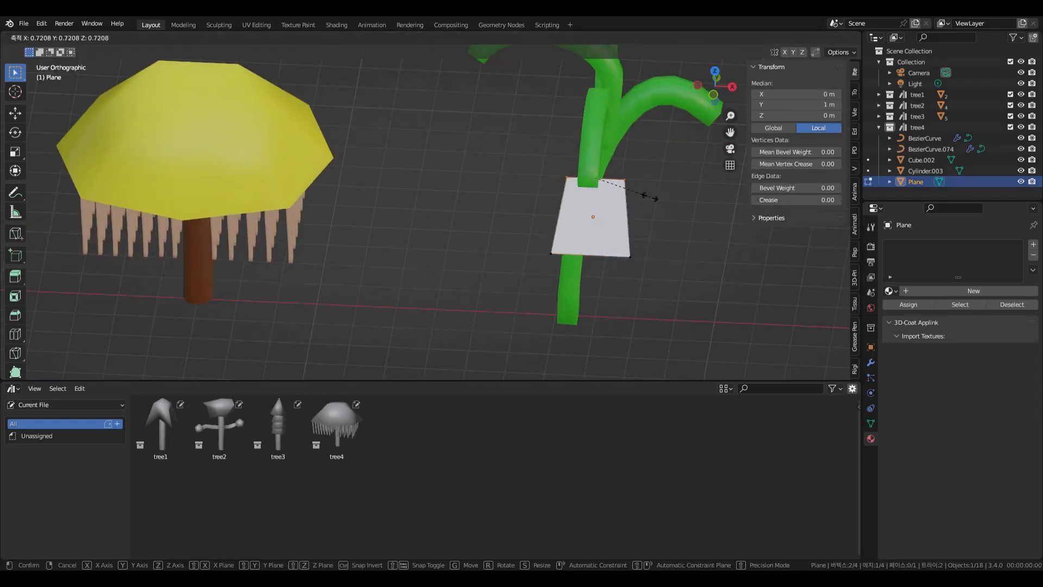
{"action": "left_click", "coordinate": [606, 191]}
Shift the tapered plane slightly sideways under the branch tip in Object Mode, and deselect its vertices in Edit Mode
{"action": "key", "text": "Tab"}
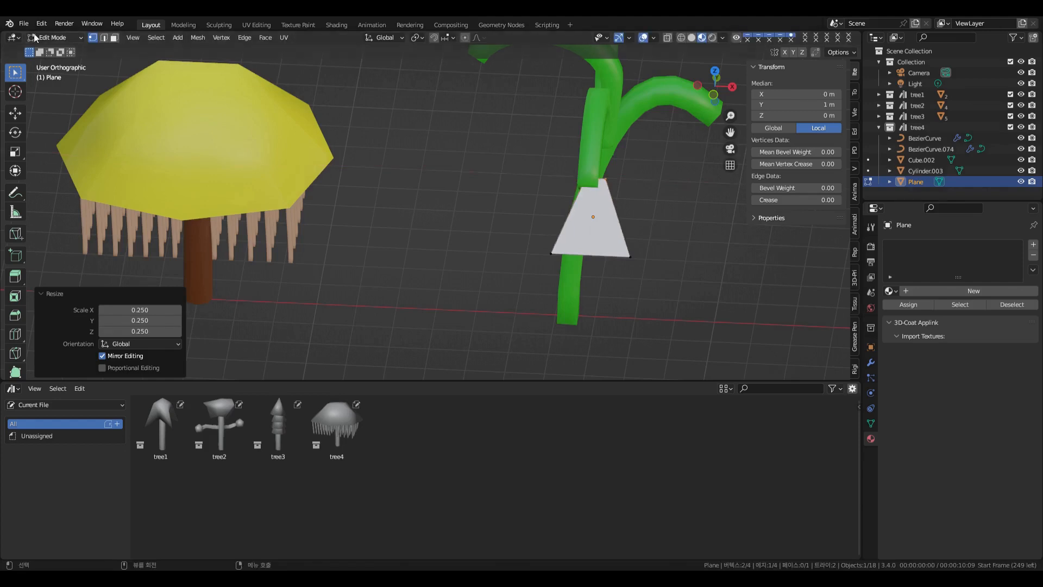
{"action": "key", "text": "g"}
{"action": "left_click", "coordinate": [652, 216]}
{"action": "key", "text": "Tab"}
{"action": "key", "text": "alt+a"}
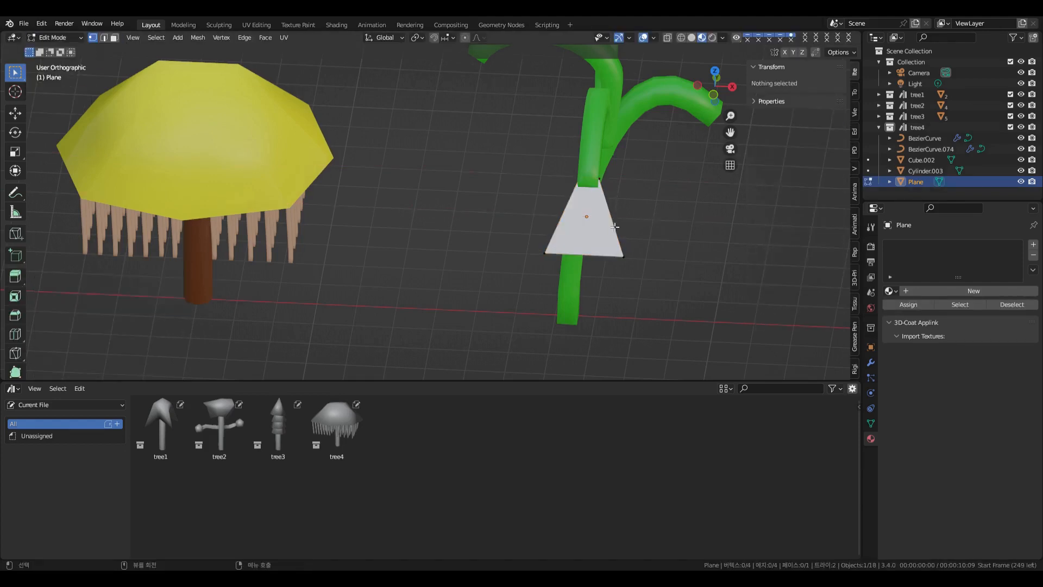
{"action": "key", "text": "ctrl+r"}
{"action": "left_click", "coordinate": [565, 221]}
{"action": "left_click", "coordinate": [566, 220]}
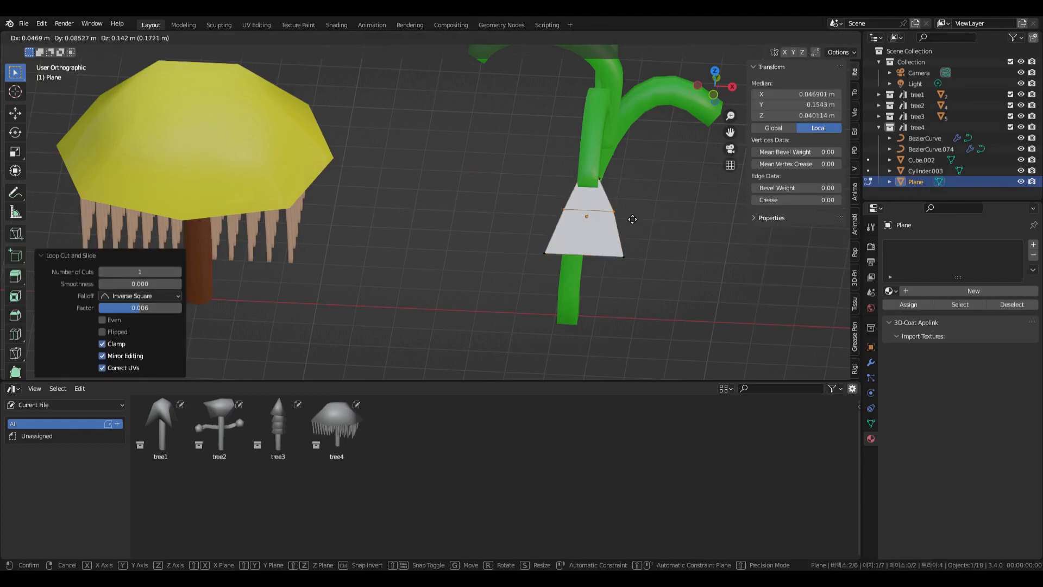
{"action": "key", "text": "ctrl+z"}
Add a horizontal loop cut in the upper part of the tapered plane and scale it
{"action": "key", "text": "ctrl+r"}
{"action": "left_click", "coordinate": [608, 221]}
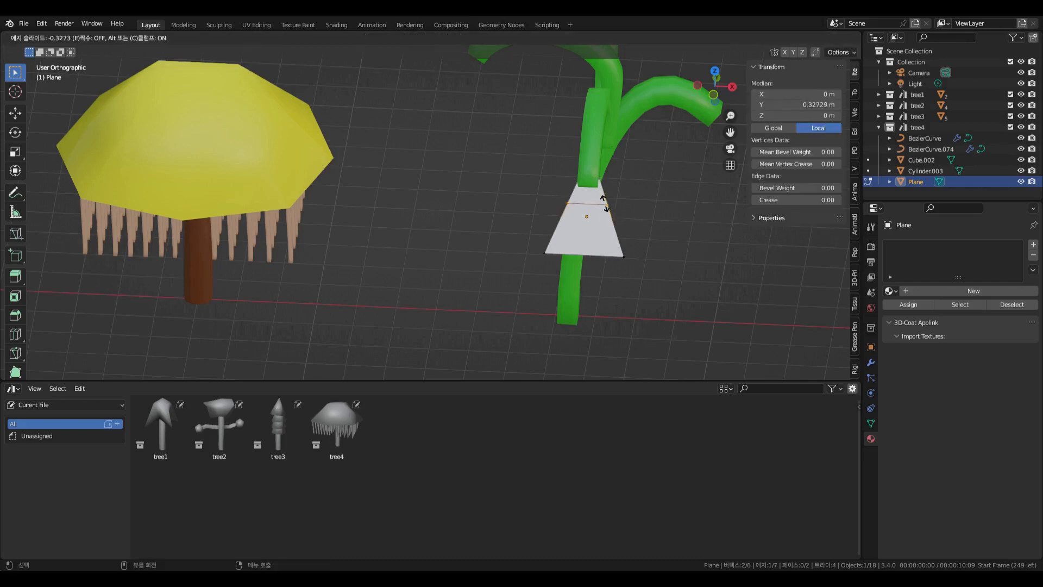
{"action": "left_click", "coordinate": [606, 198]}
{"action": "key", "text": "s"}
{"action": "left_click", "coordinate": [626, 230]}
Add a second horizontal loop cut just beneath the first and widen it to round the leaf outline
{"action": "key", "text": "ctrl+r"}
{"action": "left_click", "coordinate": [629, 236]}
{"action": "left_click", "coordinate": [620, 217]}
{"action": "key", "text": "s"}
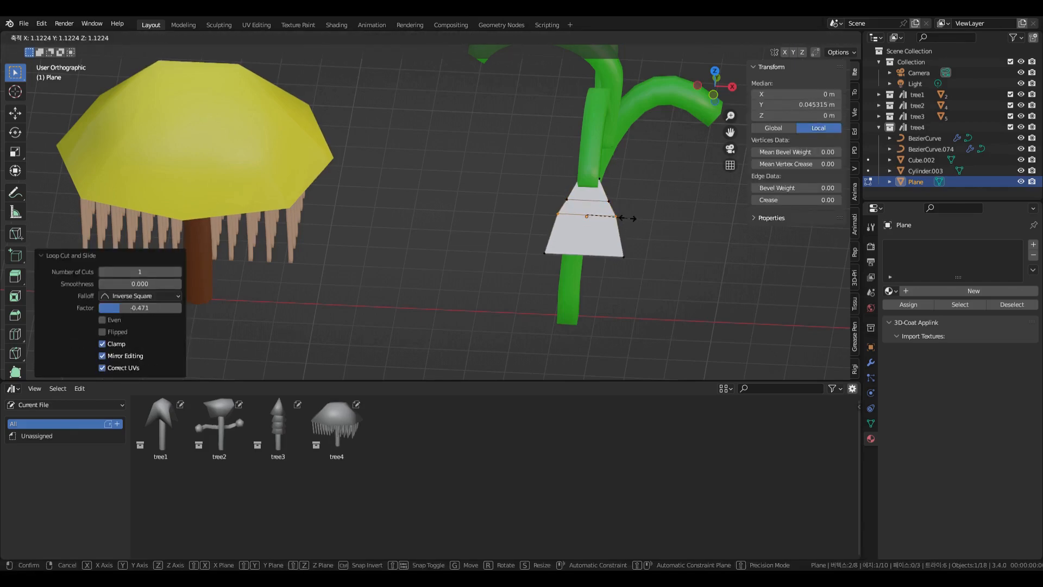
{"action": "left_click", "coordinate": [631, 219]}
Select the leaf's uppermost loop cut and widen it to round the leaf's shoulders
{"action": "left_click", "coordinate": [603, 203]}
{"action": "left_click", "coordinate": [512, 177]}
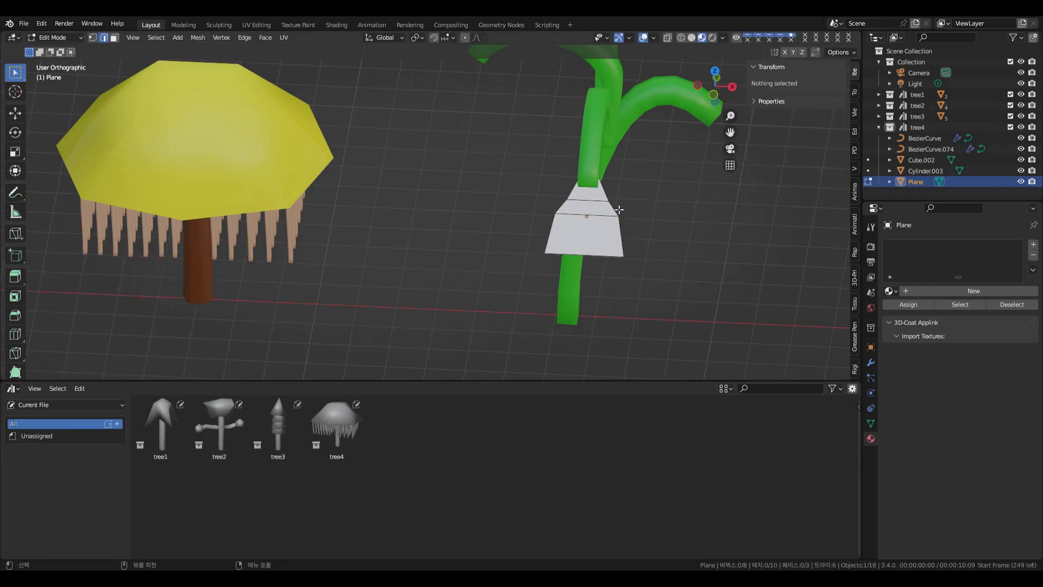
{"action": "left_click", "coordinate": [590, 201], "text": "alt"}
{"action": "key", "text": "s"}
{"action": "left_click", "coordinate": [592, 202]}
{"action": "left_click", "coordinate": [629, 236]}
Extrude the leaf's lower edge downward twice and narrow the newest edge to lengthen the leaf
{"action": "mouse_move", "coordinate": [636, 238]}
{"action": "middle_mouse_down"}
{"action": "mouse_move", "coordinate": [740, 191]}
{"action": "mouse_move", "coordinate": [647, 228]}
{"action": "middle_mouse_up"}
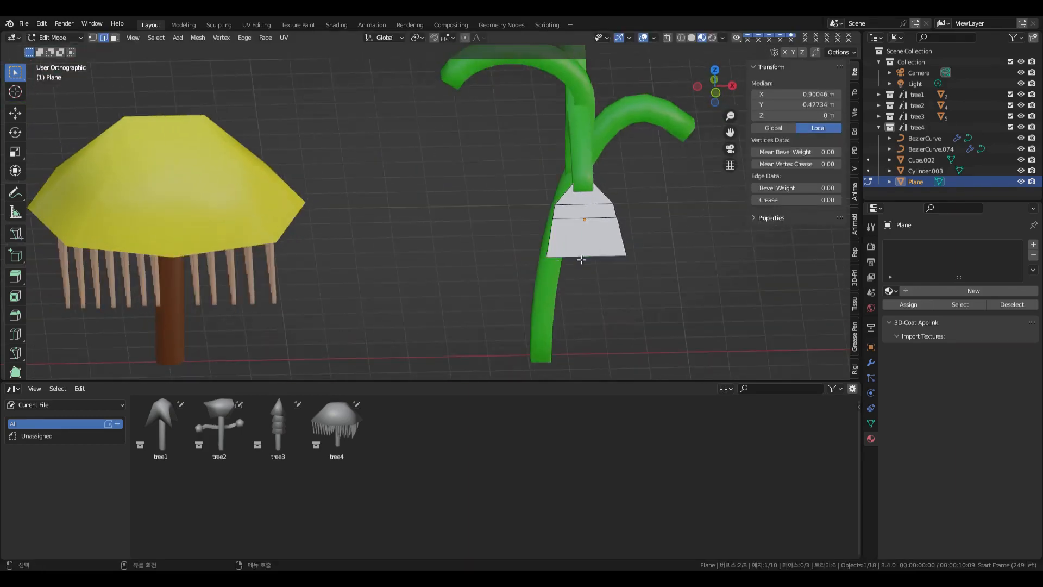
{"action": "key", "text": "e"}
{"action": "left_click", "coordinate": [599, 282]}
{"action": "key", "text": "s"}
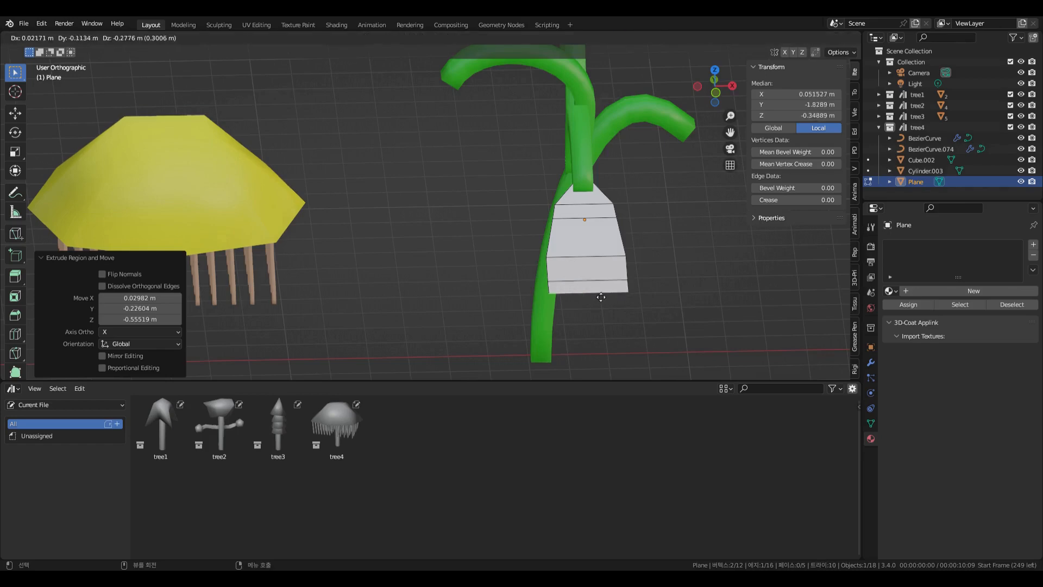
{"action": "left_click", "coordinate": [604, 292]}
{"action": "middle_click_drag", "start_coordinate": [698, 286], "coordinate": [668, 244]}
{"action": "scroll", "coordinate": [673, 282], "scroll_direction": "down", "scroll_amount": 3}
Extrude the leaf's bottom edge a short way further and scale it narrower to round off the tip
{"action": "left_click", "coordinate": [555, 223]}
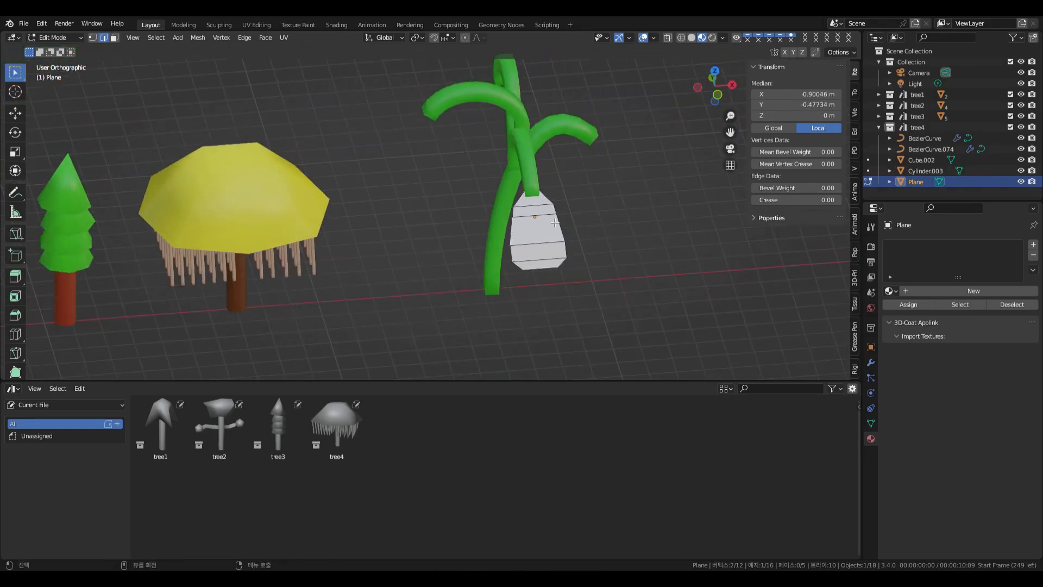
{"action": "key", "text": "alt"}
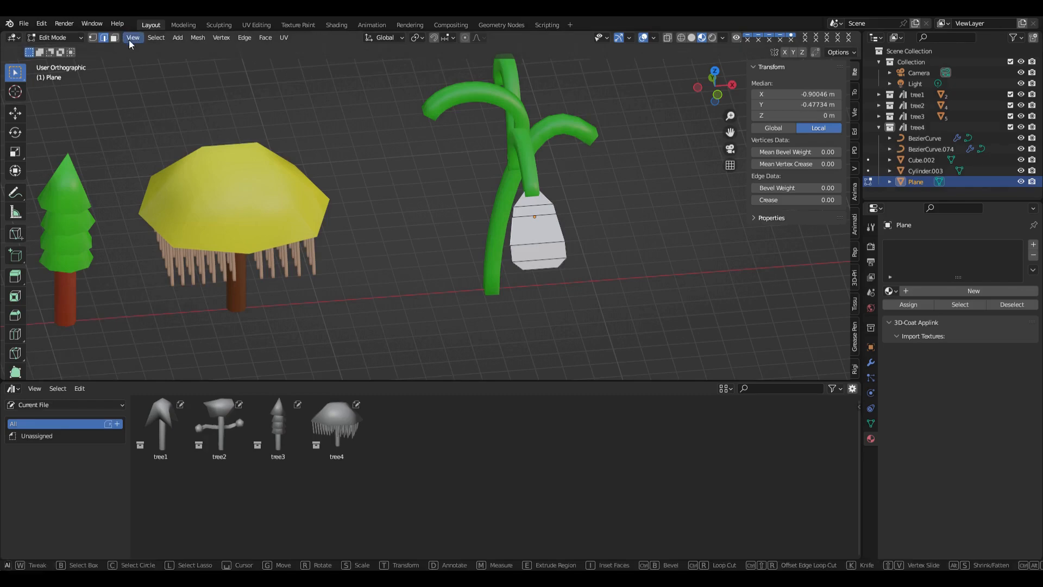
{"action": "middle_click_drag", "start_coordinate": [621, 185], "coordinate": [596, 172]}
{"action": "left_click", "coordinate": [538, 273]}
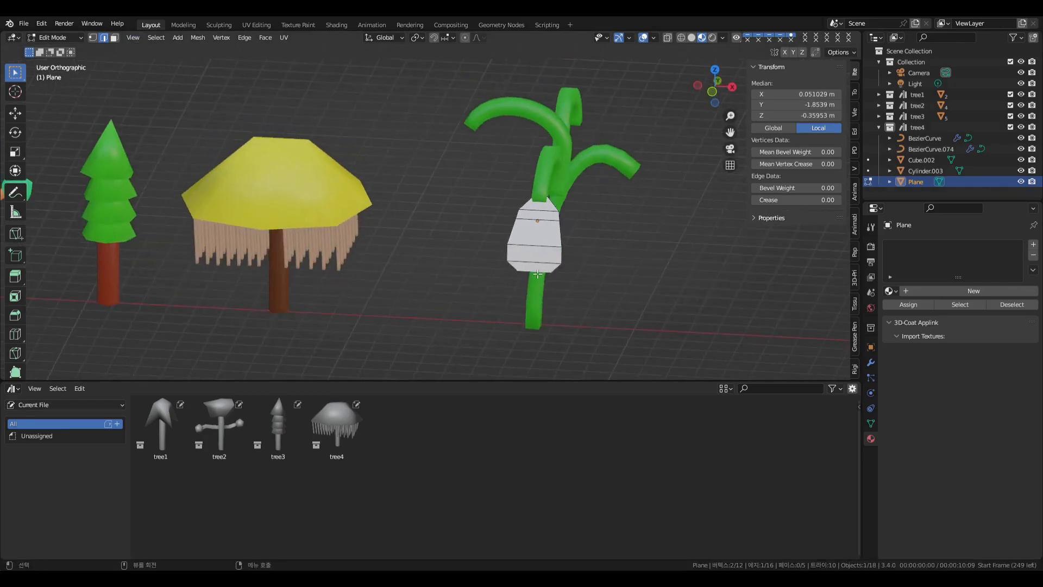
{"action": "key", "text": "e"}
{"action": "left_click", "coordinate": [540, 279]}
{"action": "key", "text": "s"}
{"action": "left_click", "coordinate": [534, 276]}
Add three evenly spaced vertical loop cuts along the leaf's length
{"action": "mouse_move", "coordinate": [540, 271]}
{"action": "middle_mouse_down"}
{"action": "mouse_move", "coordinate": [657, 270]}
{"action": "mouse_move", "coordinate": [548, 261]}
{"action": "middle_mouse_up"}
{"action": "key", "text": "ctrl+r"}
{"action": "left_click", "coordinate": [547, 251]}
{"action": "right_click", "coordinate": [557, 253]}
{"action": "left_click", "coordinate": [558, 252]}
{"action": "right_click", "coordinate": [559, 250]}
{"action": "middle_click_drag", "start_coordinate": [607, 246], "coordinate": [622, 246]}
{"action": "key", "text": "ctrl+r"}
{"action": "left_click", "coordinate": [527, 244]}
{"action": "right_click", "coordinate": [526, 244]}
{"action": "middle_click_drag", "start_coordinate": [526, 244], "coordinate": [564, 223]}
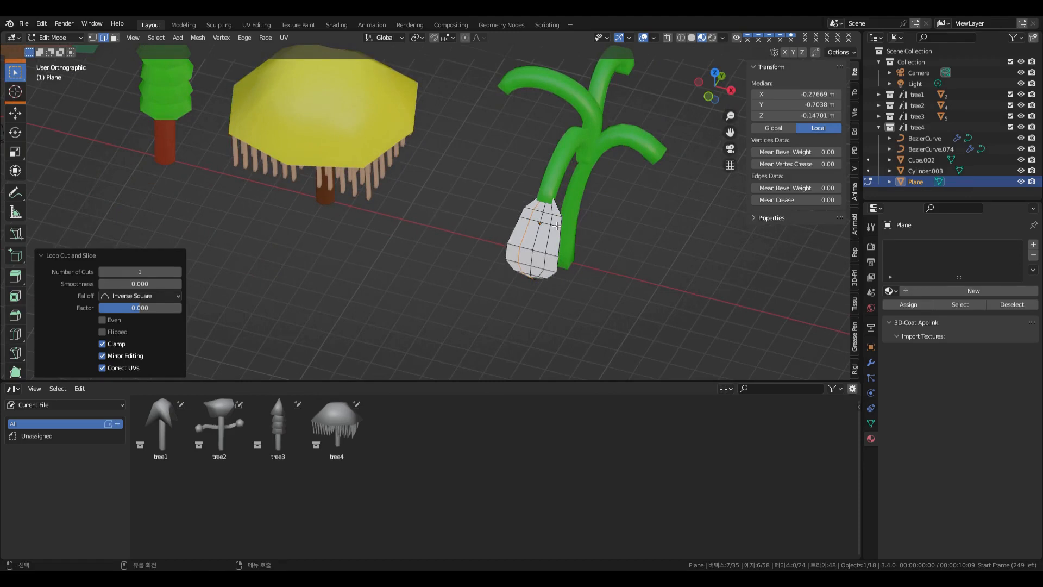
Add five centered horizontal loop cuts across the leaf's rows to refine the grid
{"action": "key", "text": "ctrl+r"}
{"action": "left_click", "coordinate": [560, 242]}
{"action": "right_click", "coordinate": [561, 244]}
{"action": "key", "text": "ctrl+r"}
{"action": "left_click", "coordinate": [562, 232]}
{"action": "right_click", "coordinate": [563, 232]}
{"action": "key", "text": "ctrl+r"}
{"action": "left_click", "coordinate": [562, 248]}
{"action": "key", "text": "ctrl+r"}
{"action": "left_click", "coordinate": [561, 264]}
{"action": "scroll", "coordinate": [657, 262], "scroll_direction": "up", "scroll_amount": 2}
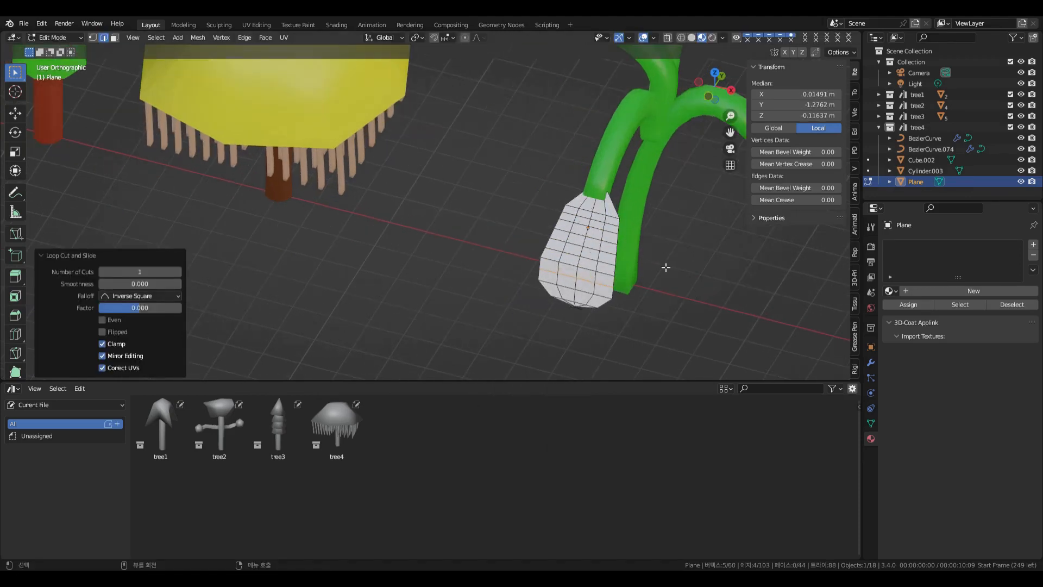
Scale opposite outline vertices inward on alternating rows in the leaf's upper and middle parts to form notches
{"action": "key", "text": "1"}
{"action": "left_click", "coordinate": [567, 215]}
{"action": "key", "text": "s"}
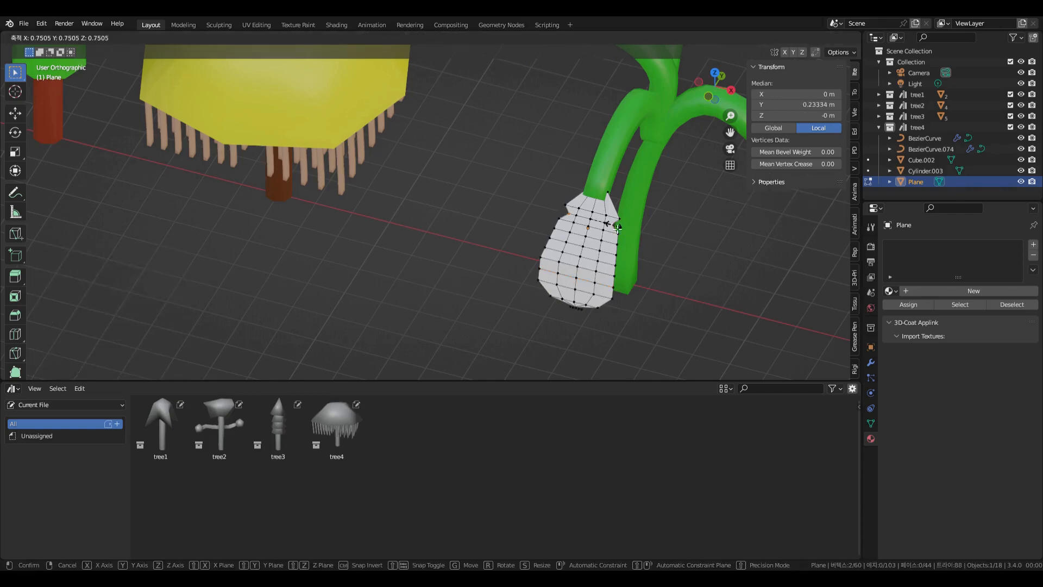
{"action": "left_click", "coordinate": [611, 245]}
{"action": "left_click", "coordinate": [616, 265]}
{"action": "left_click", "coordinate": [546, 247], "text": "shift"}
{"action": "key", "text": "s"}
{"action": "left_click", "coordinate": [617, 267]}
Notch the leaf's lower outline by scaling an opposite vertex pair inward, and scale the pair above to 0.935
{"action": "middle_click_drag", "start_coordinate": [661, 216], "coordinate": [704, 251]}
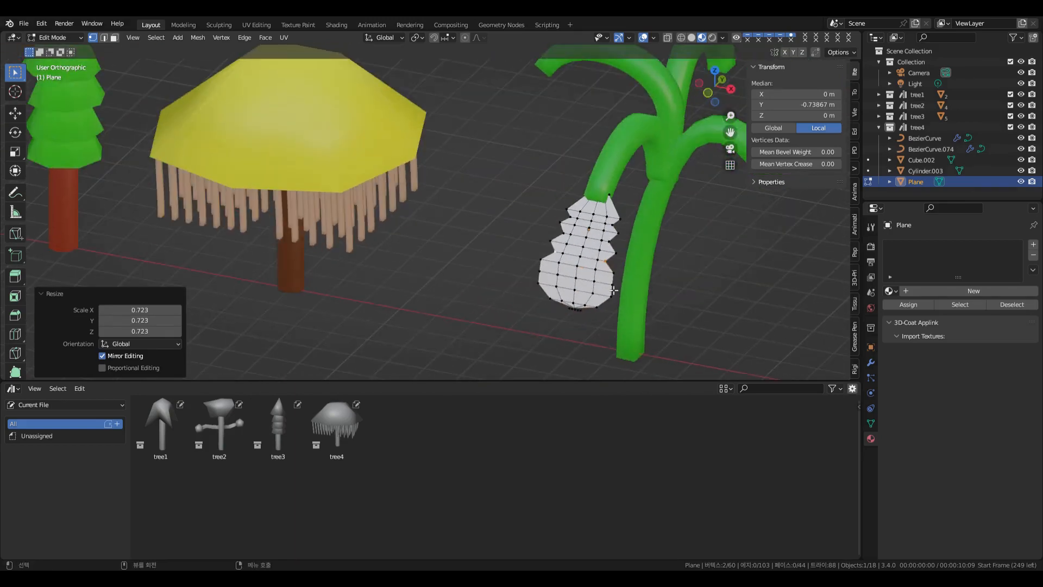
{"action": "left_click", "coordinate": [611, 284]}
{"action": "left_click", "coordinate": [542, 272], "text": "shift"}
{"action": "key", "text": "s"}
{"action": "left_click", "coordinate": [617, 282]}
{"action": "left_click", "coordinate": [606, 261]}
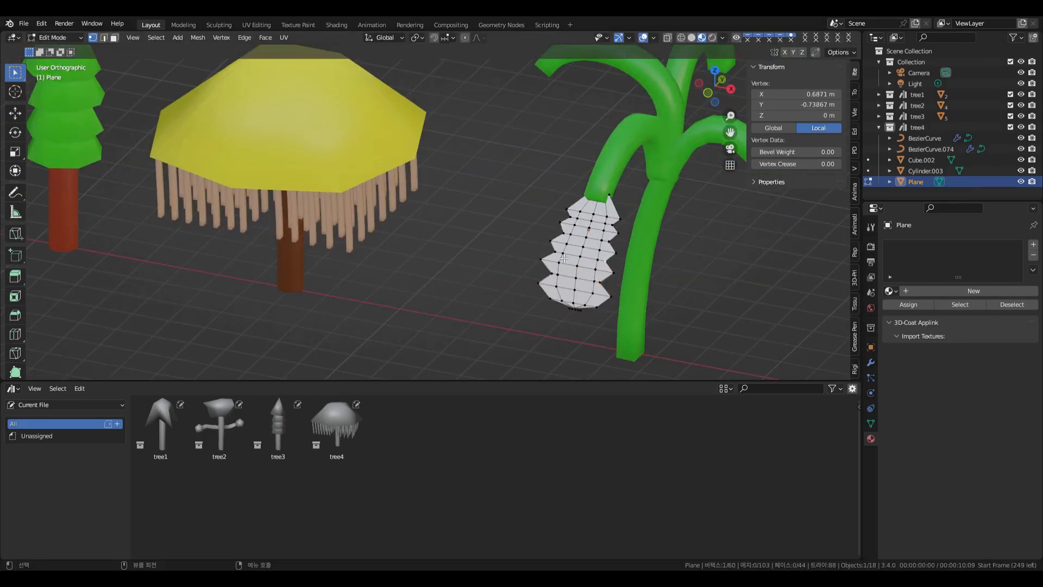
{"action": "key", "text": "s"}
{"action": "left_click", "coordinate": [615, 265]}
Try to squash the leaf below its top row to 0.519 along local Y and shift it toward the stem
{"action": "middle_click_drag", "start_coordinate": [565, 225], "coordinate": [607, 310]}
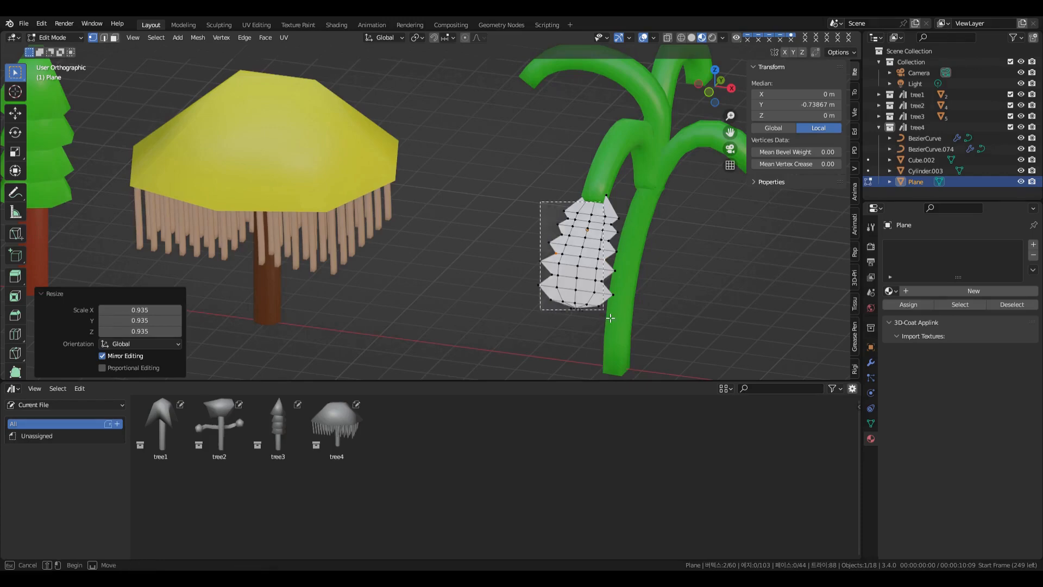
{"action": "left_click", "coordinate": [650, 272]}
{"action": "left_click_drag", "start_coordinate": [677, 202], "coordinate": [544, 323]}
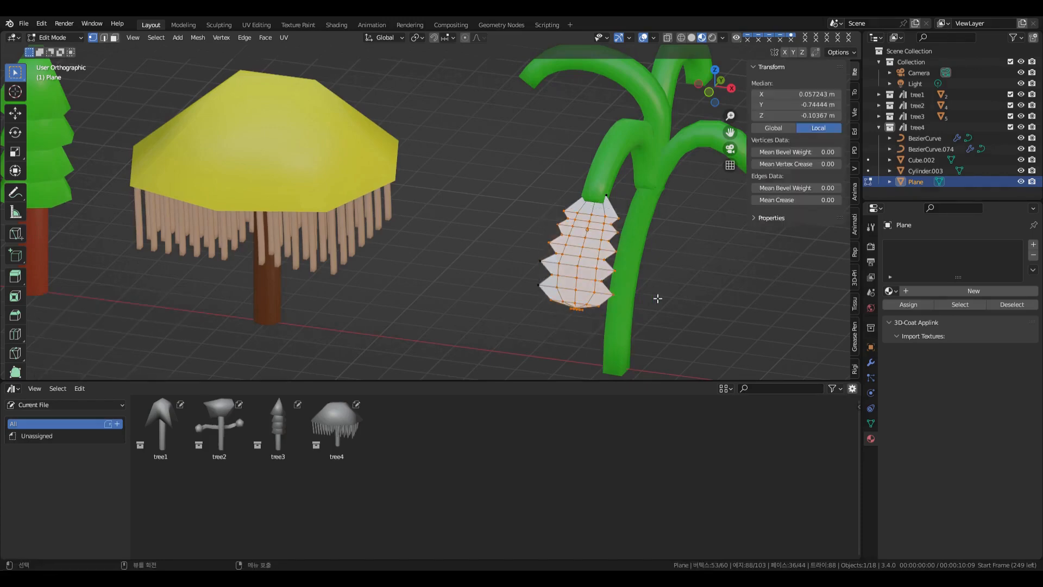
{"action": "key", "text": "s"}
{"action": "key", "text": "z"}
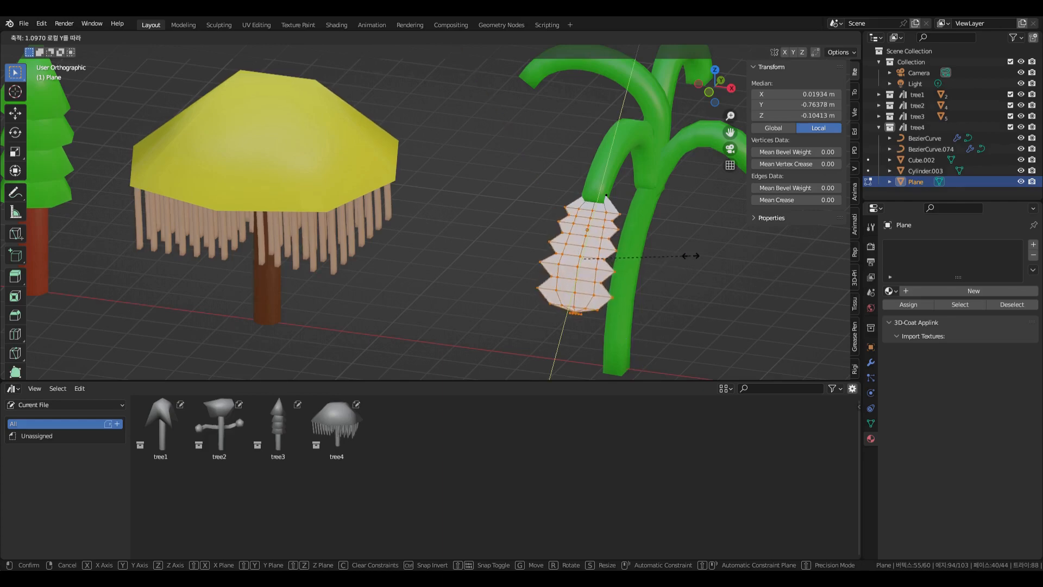
{"action": "left_click", "coordinate": [634, 253]}
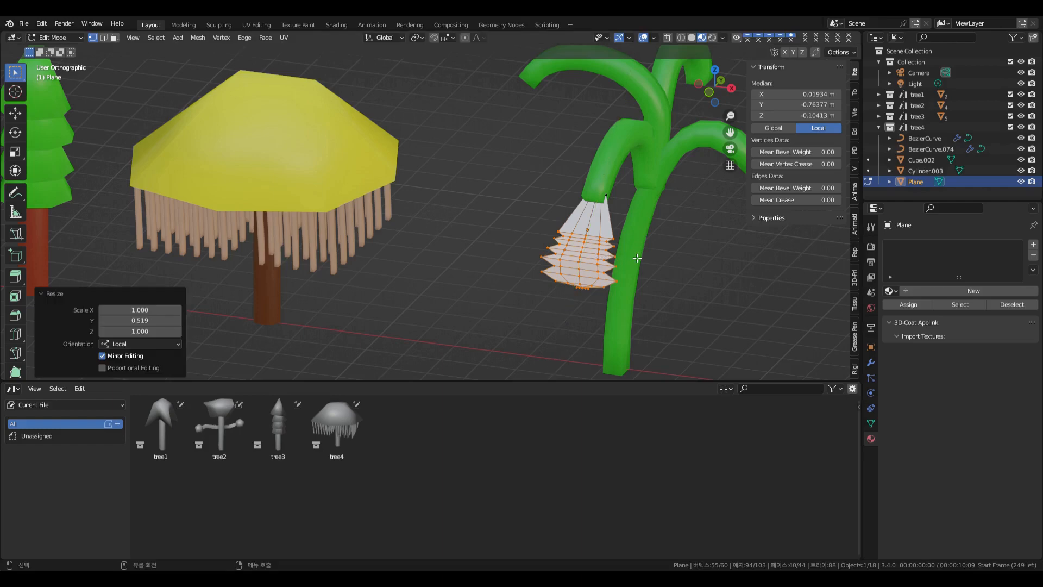
{"action": "key", "text": "g"}
{"action": "key", "text": "y"}
{"action": "key", "text": "y"}
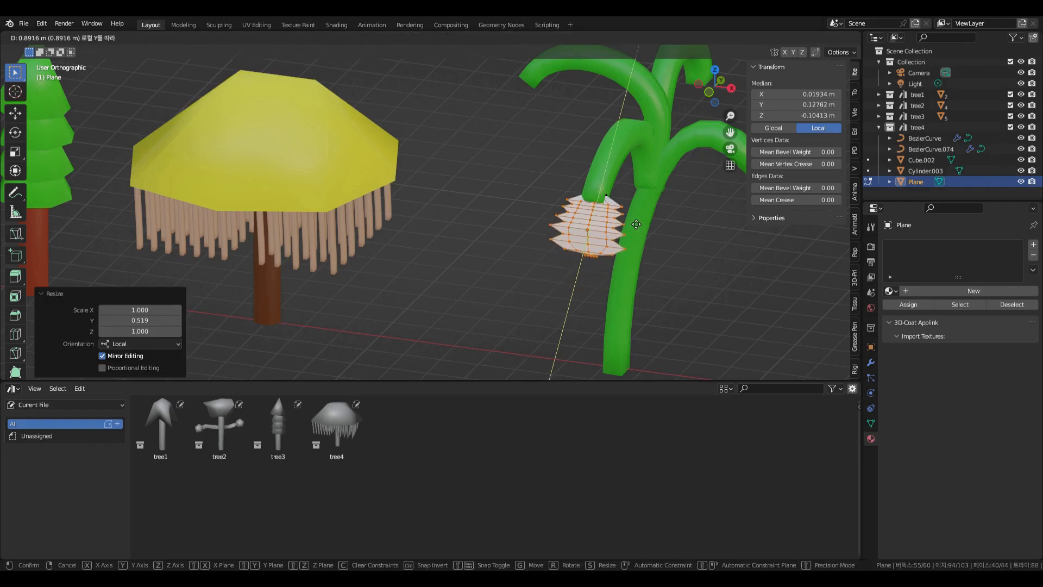
{"action": "left_click", "coordinate": [636, 224]}
{"action": "key", "text": "ctrl+z"}
Try to scale the leaf's crosswise edges along local Y
{"action": "middle_click_drag", "start_coordinate": [697, 251], "coordinate": [682, 283]}
{"action": "left_click", "coordinate": [526, 226]}
{"action": "left_click", "coordinate": [598, 221]}
{"action": "left_click", "coordinate": [103, 38]}
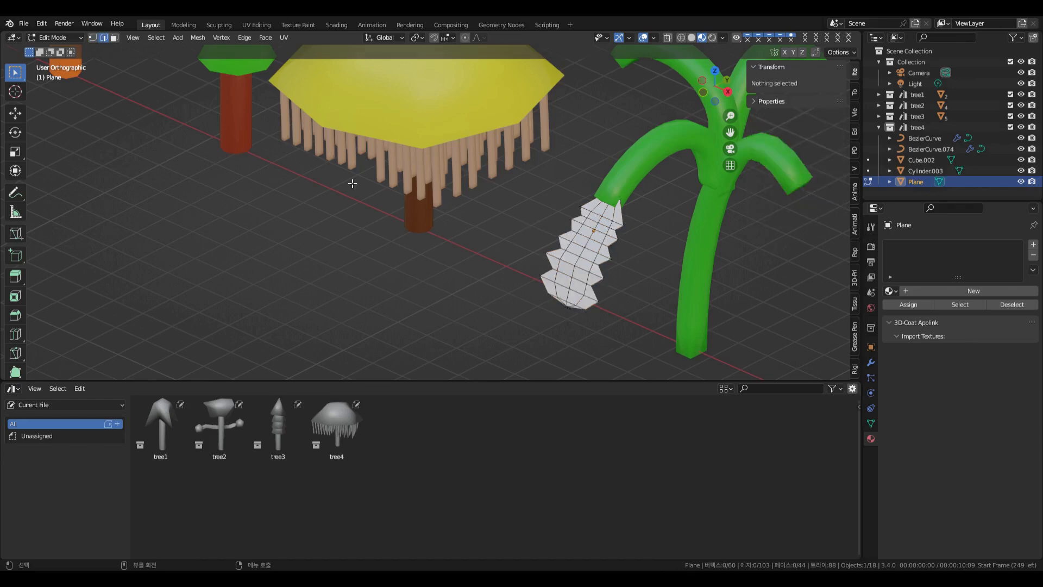
{"action": "left_click", "coordinate": [599, 218]}
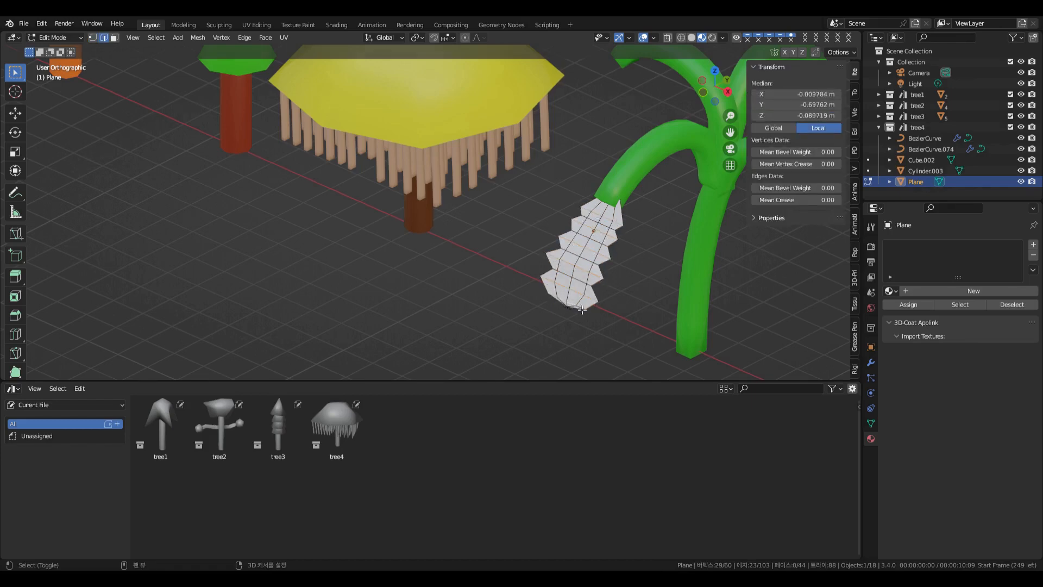
{"action": "key", "text": "s"}
{"action": "key", "text": "y"}
{"action": "key", "text": "y"}
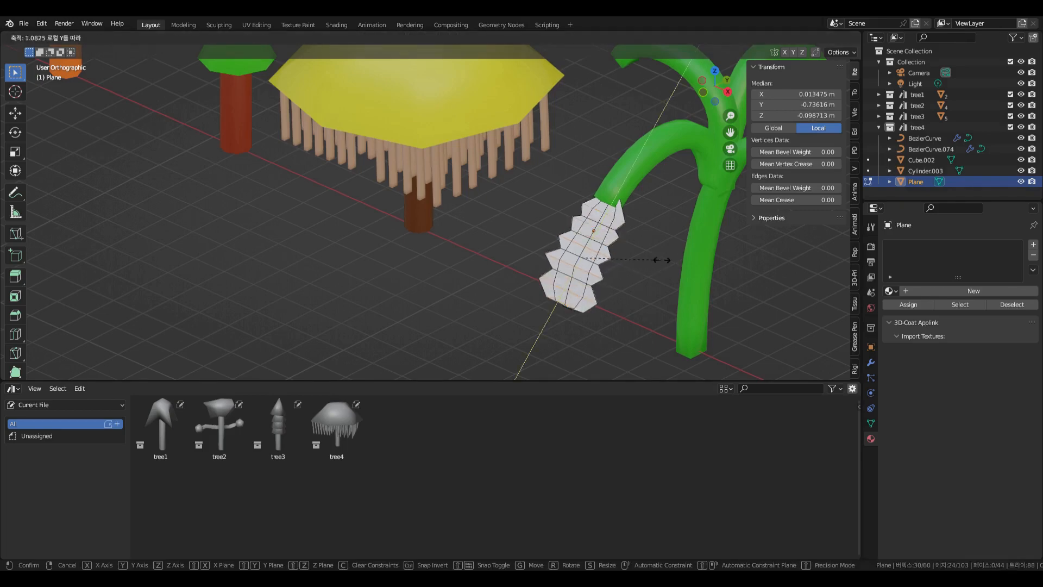
{"action": "left_click", "coordinate": [667, 270]}
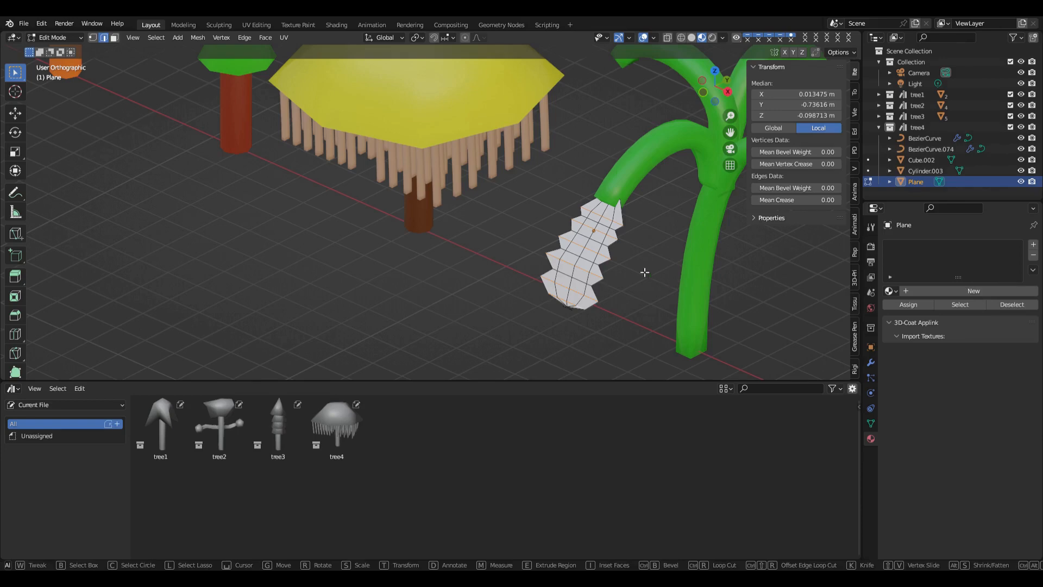
{"action": "left_click", "coordinate": [649, 257]}
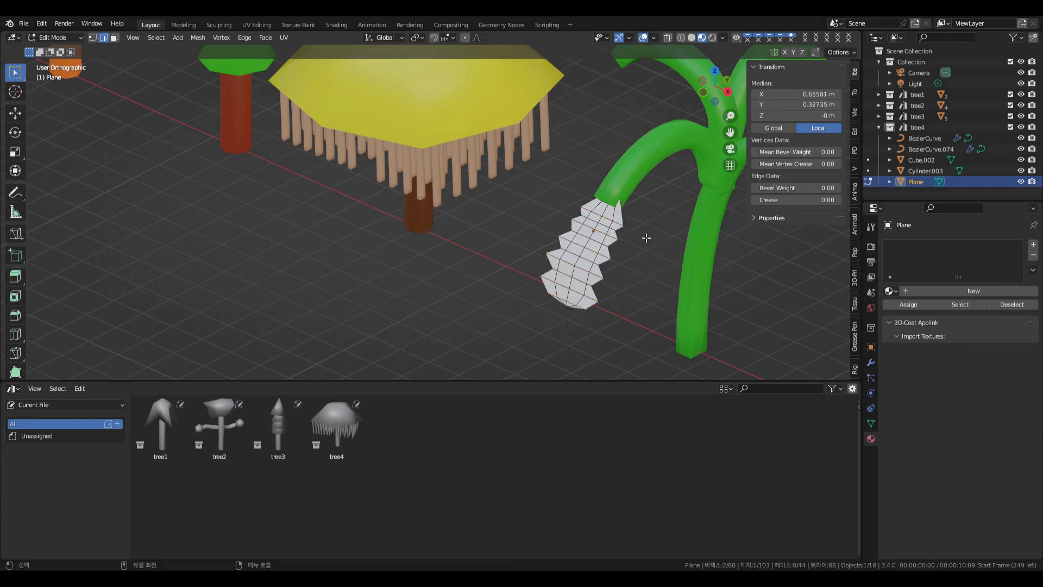
Select the whole leaf mesh and try to scale it down and rotate it
{"action": "left_click_drag", "start_coordinate": [513, 210], "coordinate": [633, 329]}
{"action": "key", "text": "ctrl+z"}
{"action": "middle_click_drag", "start_coordinate": [619, 304], "coordinate": [674, 264]}
{"action": "left_click_drag", "start_coordinate": [534, 220], "coordinate": [679, 331]}
{"action": "middle_click_drag", "start_coordinate": [727, 265], "coordinate": [693, 298]}
{"action": "middle_click_drag", "start_coordinate": [768, 300], "coordinate": [661, 257]}
{"action": "key", "text": "s"}
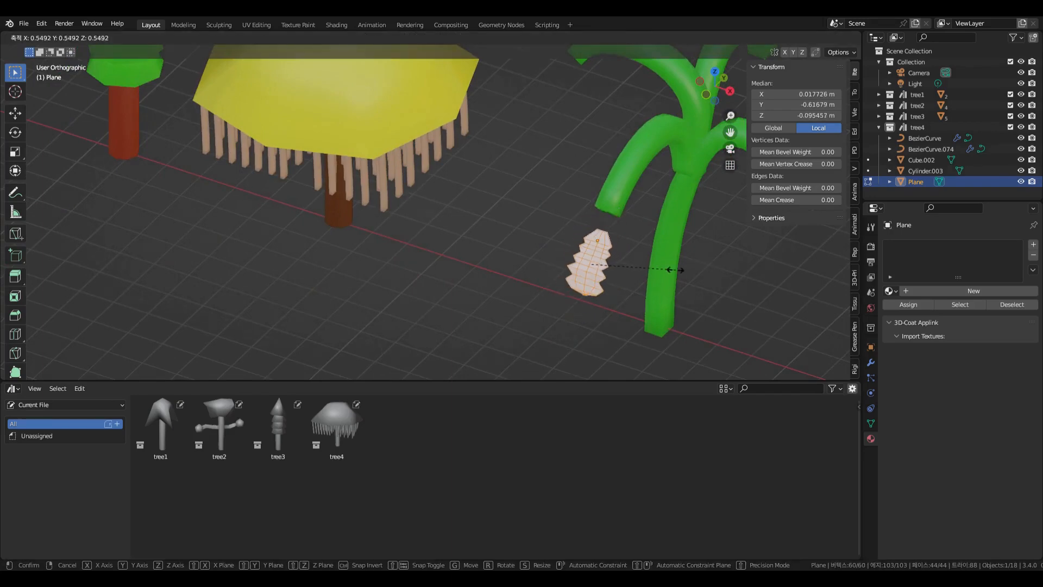
{"action": "left_click", "coordinate": [658, 282]}
{"action": "key", "text": "r"}
{"action": "left_click", "coordinate": [752, 295]}
{"action": "middle_click_drag", "start_coordinate": [752, 296], "coordinate": [759, 316]}
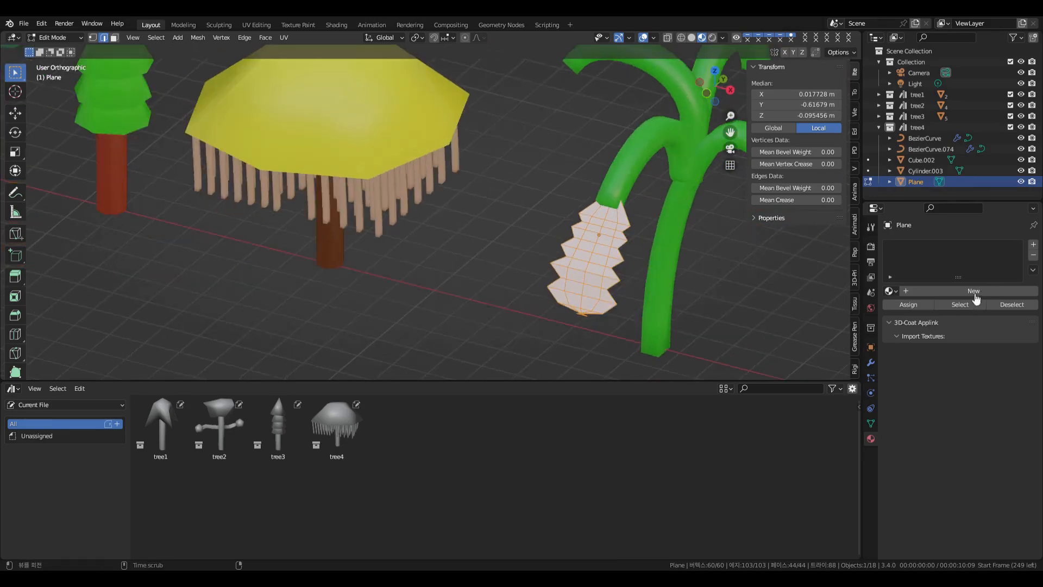
{"action": "left_click", "coordinate": [752, 300]}
Hide the palm's branch curve in Object Mode, then reopen the leaf mesh for editing
{"action": "middle_click_drag", "start_coordinate": [749, 293], "coordinate": [661, 272]}
{"action": "scroll", "coordinate": [763, 285], "scroll_direction": "up", "scroll_amount": 2}
{"action": "middle_click_drag", "start_coordinate": [763, 284], "coordinate": [716, 235]}
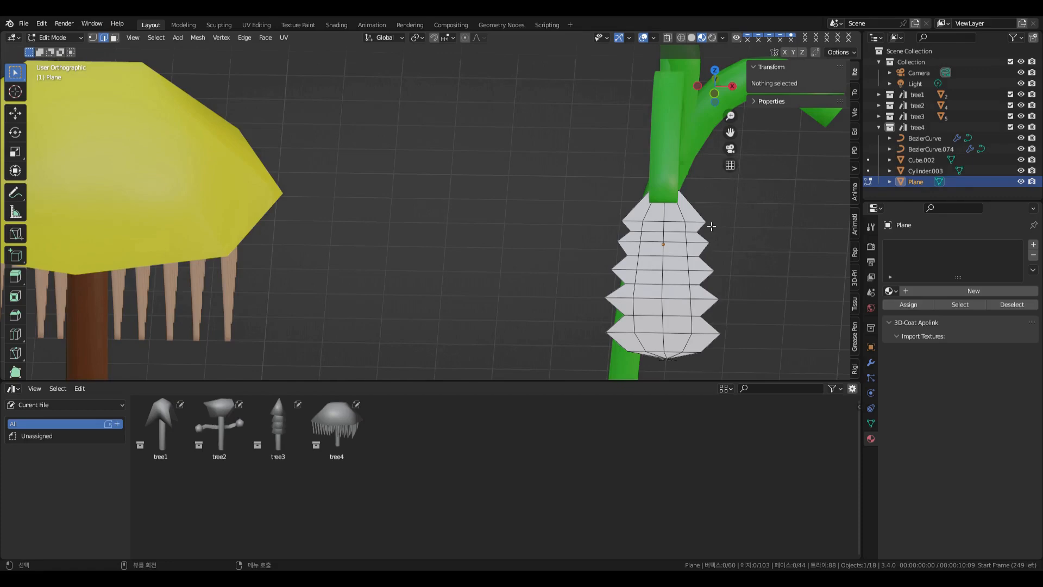
{"action": "scroll", "coordinate": [712, 231], "scroll_direction": "down", "scroll_amount": 3}
{"action": "middle_click_drag", "start_coordinate": [687, 332], "coordinate": [508, 187]}
{"action": "left_click_drag", "start_coordinate": [479, 158], "coordinate": [559, 338]}
{"action": "left_click", "coordinate": [28, 23]}
{"action": "left_click", "coordinate": [60, 38]}
{"action": "left_click", "coordinate": [59, 51]}
{"action": "left_click", "coordinate": [563, 165]}
{"action": "key", "text": "h"}
{"action": "left_click", "coordinate": [568, 221]}
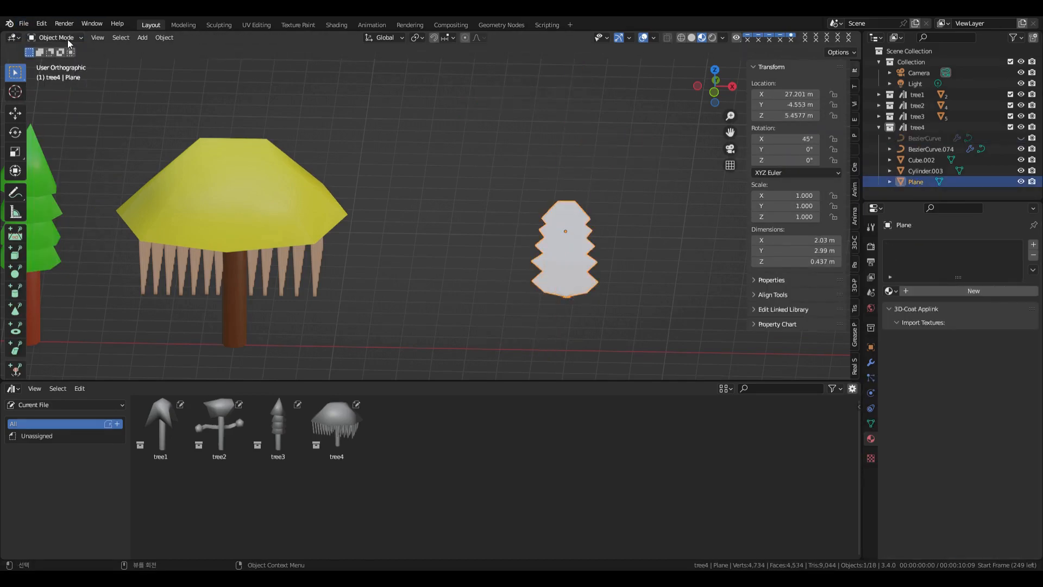
{"action": "key", "text": "Tab"}
{"action": "left_click_drag", "start_coordinate": [565, 180], "coordinate": [520, 342]}
{"action": "scroll", "coordinate": [645, 274], "scroll_direction": "up", "scroll_amount": 2}
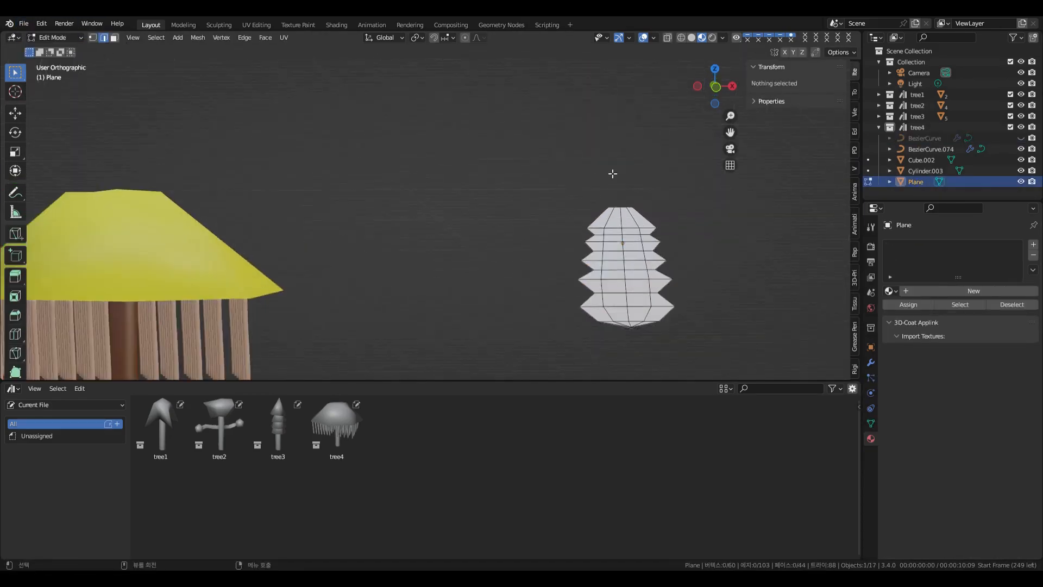
Try to delete an edge loop starting at the leaf's top edge
{"action": "left_click", "coordinate": [618, 214], "text": "alt"}
{"action": "key", "text": "x"}
{"action": "left_click", "coordinate": [649, 261]}
{"action": "key", "text": "ctrl+z"}
Try to delete the vertices of the leaf's left half, including those at the bottom tip
{"action": "key", "text": "1"}
{"action": "left_click_drag", "start_coordinate": [517, 180], "coordinate": [617, 372]}
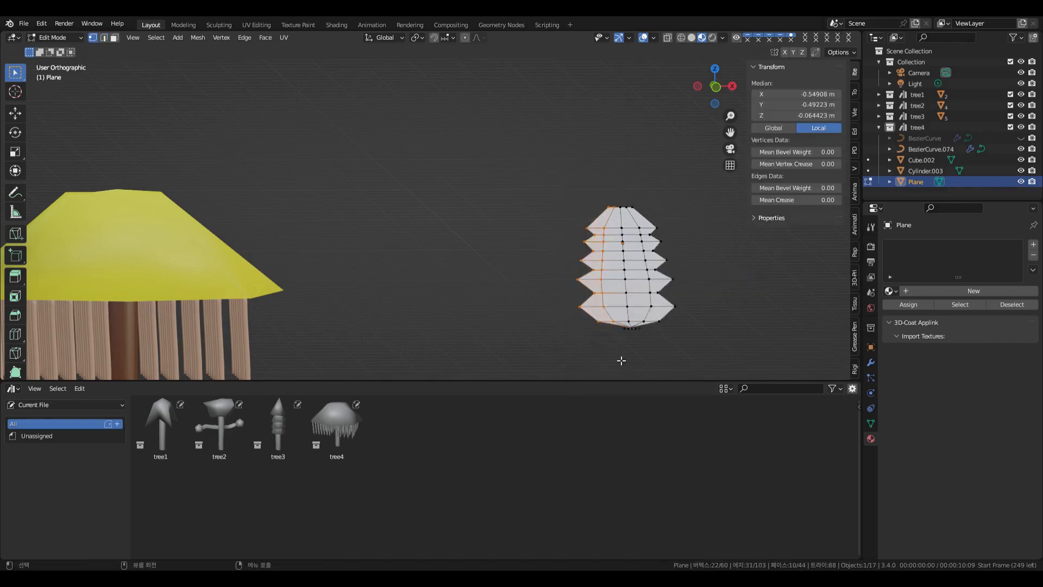
{"action": "left_click", "coordinate": [622, 333], "text": "shift"}
{"action": "scroll", "coordinate": [622, 332], "scroll_direction": "up", "scroll_amount": 3}
{"action": "middle_click_drag", "start_coordinate": [695, 348], "coordinate": [513, 214], "text": "shift"}
{"action": "key", "text": "x"}
{"action": "left_click", "coordinate": [403, 214]}
{"action": "key", "text": "ctrl+z"}
Flip the leaf's bottom vertex row by scaling it through its centre so the faces no longer cross
{"action": "scroll", "coordinate": [705, 318], "scroll_direction": "up", "scroll_amount": 1}
{"action": "middle_click_drag", "start_coordinate": [705, 318], "coordinate": [581, 367]}
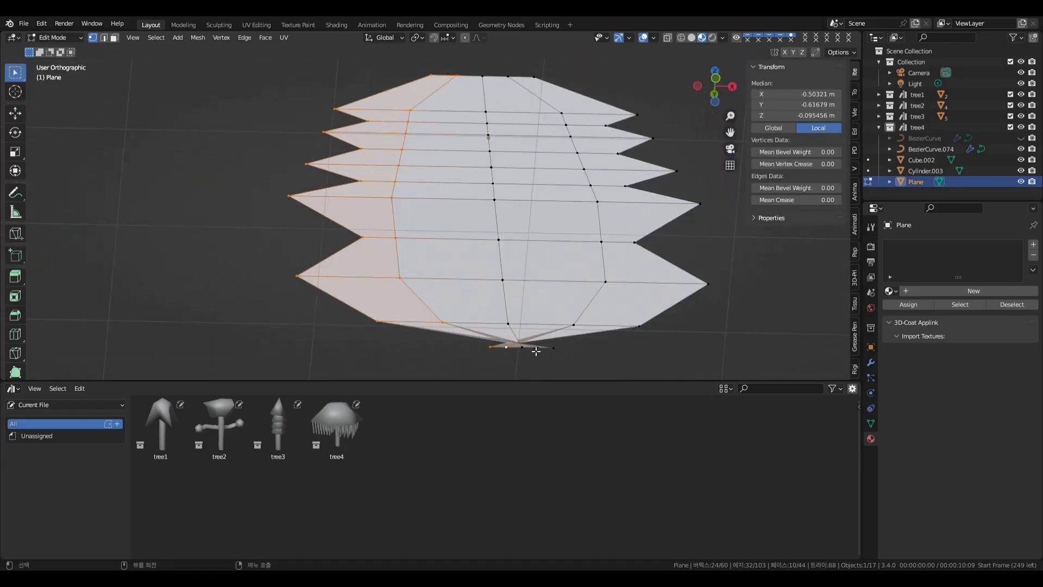
{"action": "left_click_drag", "start_coordinate": [560, 356], "coordinate": [484, 338]}
{"action": "key", "text": "s"}
{"action": "left_click", "coordinate": [471, 345]}
Delete all vertices of the leaf's left half up to the centre line
{"action": "left_click_drag", "start_coordinate": [470, 68], "coordinate": [195, 374]}
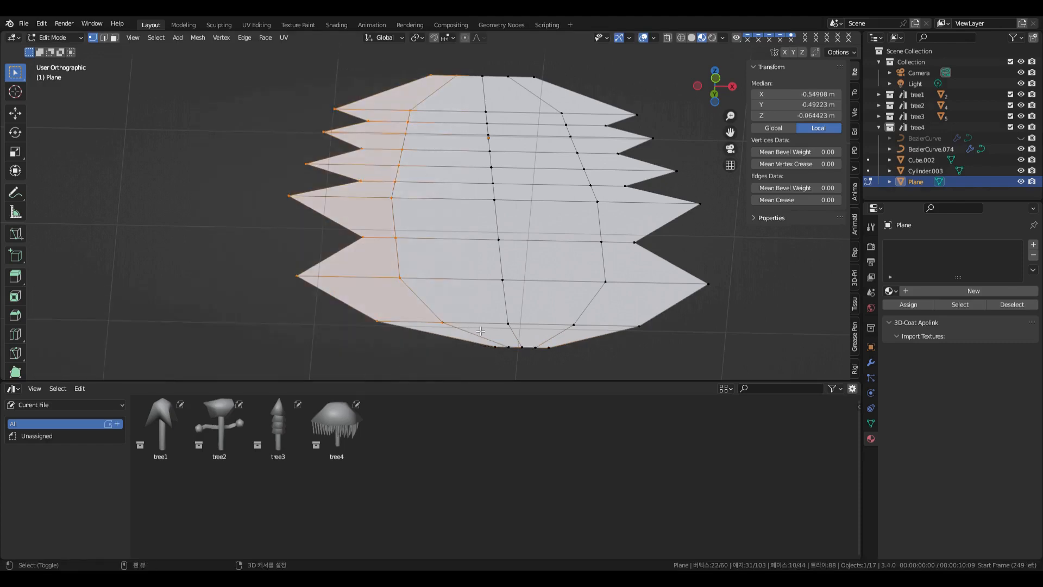
{"action": "key", "text": "x"}
{"action": "left_click", "coordinate": [650, 344]}
Add a Mirror modifier on the X axis to the half leaf and enable Clipping
{"action": "left_click", "coordinate": [871, 362]}
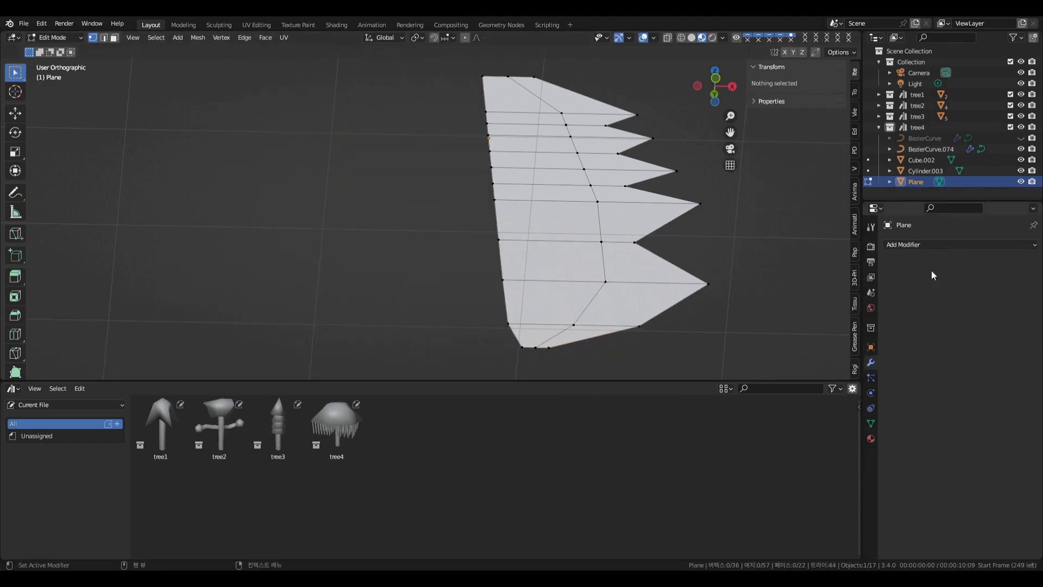
{"action": "left_click", "coordinate": [950, 245]}
{"action": "left_click", "coordinate": [821, 371]}
{"action": "middle_click_drag", "start_coordinate": [666, 328], "coordinate": [686, 316]}
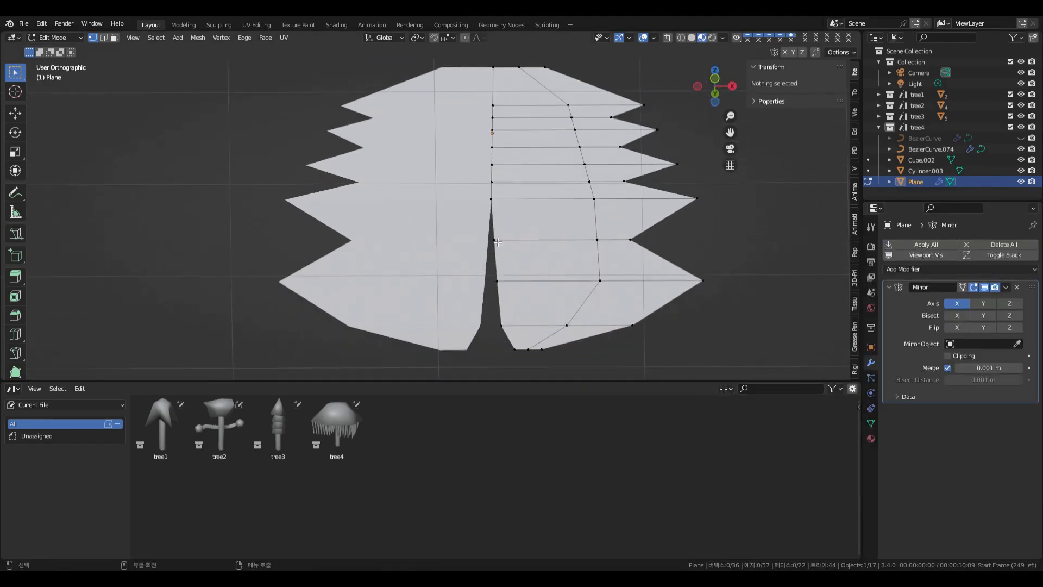
{"action": "left_click", "coordinate": [948, 356]}
Close the leaf's lower centre gap by moving that area's vertices along X to the mirror line
{"action": "left_click_drag", "start_coordinate": [727, 369], "coordinate": [492, 230]}
{"action": "key", "text": "g"}
{"action": "key", "text": "x"}
{"action": "left_click", "coordinate": [587, 286]}
Move the vertices of the leaf's second tooth row along global Z to tighten the spacing with the row above
{"action": "middle_click_drag", "start_coordinate": [587, 286], "coordinate": [610, 142]}
{"action": "left_click", "coordinate": [465, 133]}
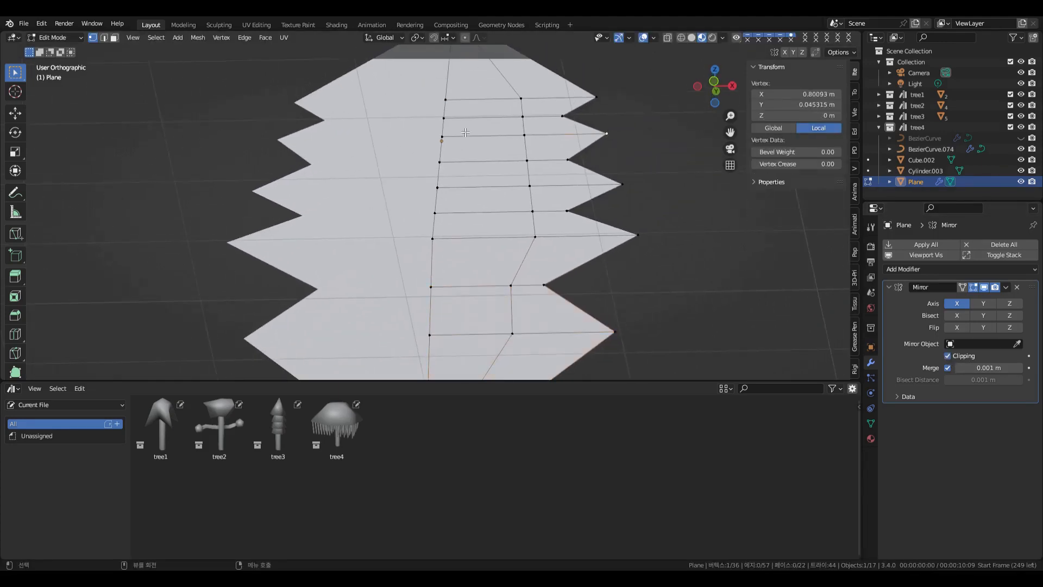
{"action": "key", "text": "g"}
{"action": "key", "text": "z"}
{"action": "left_click", "coordinate": [616, 125]}
{"action": "left_click", "coordinate": [443, 125]}
{"action": "left_click", "coordinate": [524, 124], "text": "shift"}
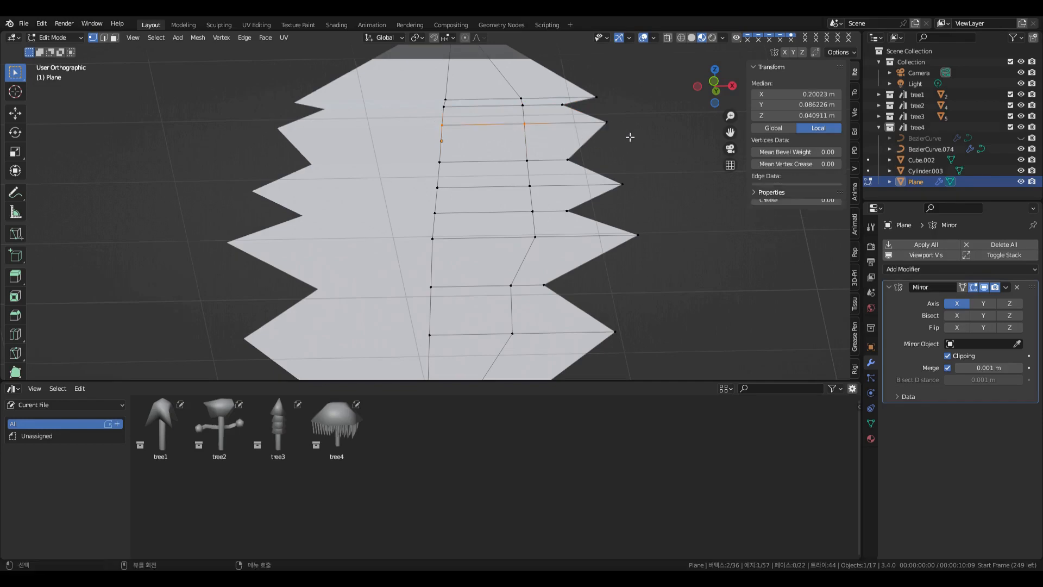
{"action": "key", "text": "Escape"}
{"action": "key", "text": "g"}
{"action": "key", "text": "z"}
{"action": "left_click", "coordinate": [636, 152]}
Shift the leaf's lower rows along global Z and lower the first tooth's tip vertex by about 0.06 m
{"action": "mouse_move", "coordinate": [635, 151]}
{"action": "middle_mouse_down"}
{"action": "mouse_move", "coordinate": [437, 114]}
{"action": "mouse_move", "coordinate": [677, 226]}
{"action": "mouse_move", "coordinate": [653, 248]}
{"action": "mouse_move", "coordinate": [665, 158]}
{"action": "middle_mouse_up"}
{"action": "left_click_drag", "start_coordinate": [665, 158], "coordinate": [429, 380]}
{"action": "key", "text": "g"}
{"action": "key", "text": "z"}
{"action": "left_click", "coordinate": [595, 221]}
{"action": "left_click", "coordinate": [533, 112]}
{"action": "key", "text": "g"}
{"action": "key", "text": "z"}
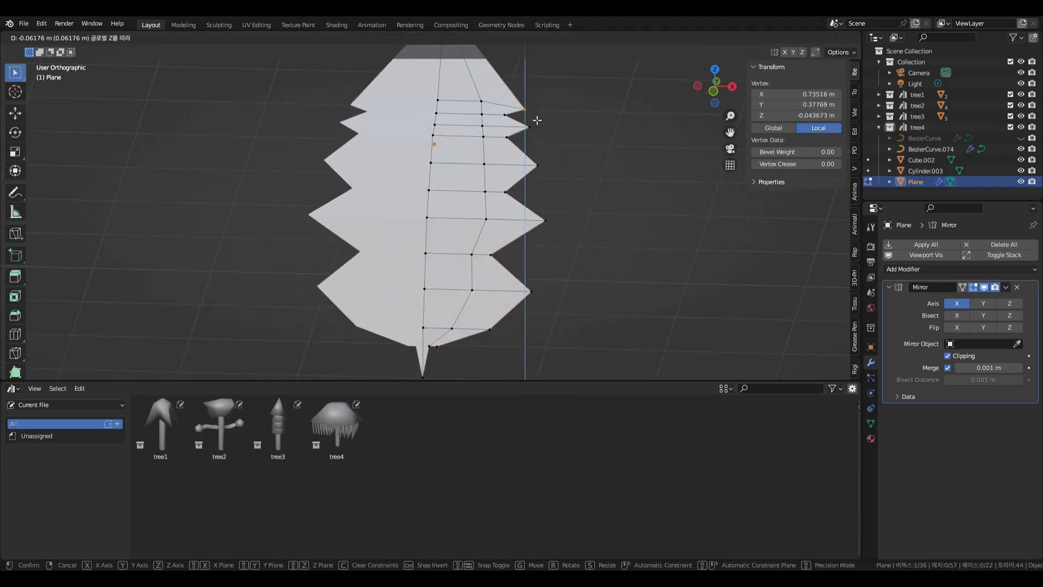
{"action": "left_click", "coordinate": [512, 143]}
Try to raise the leaf rows below the second tooth by 0.05226 m along global Z
{"action": "left_click_drag", "start_coordinate": [430, 128], "coordinate": [610, 368]}
{"action": "key", "text": "g"}
{"action": "key", "text": "z"}
{"action": "left_click", "coordinate": [426, 121]}
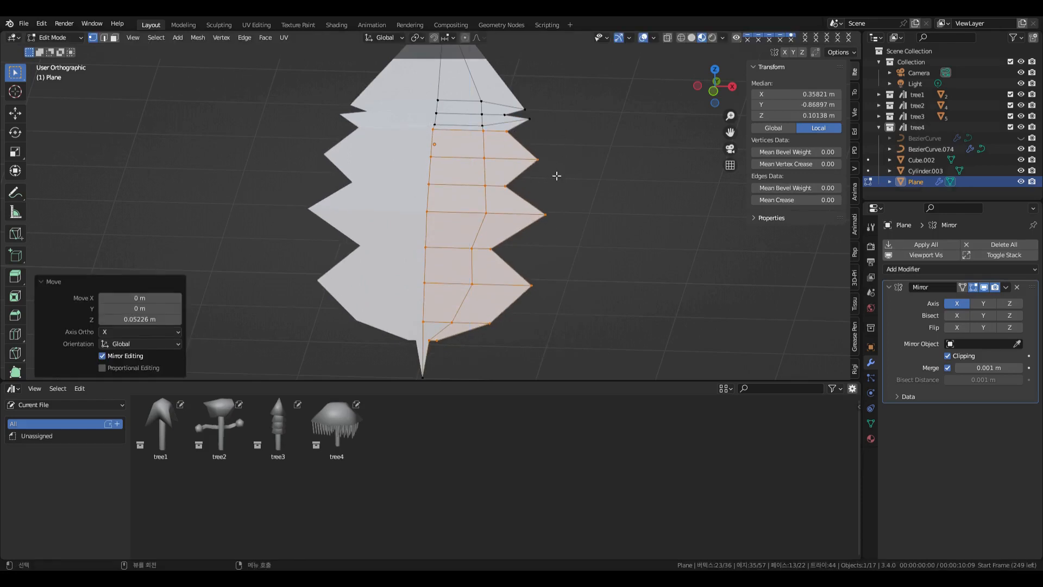
{"action": "key", "text": "ctrl+z"}
{"action": "key", "text": "ctrl+z"}
Insert a loop cut beside the leaf's uppermost notch and slide it close to the notch row
{"action": "left_click", "coordinate": [445, 112]}
{"action": "right_click", "coordinate": [445, 112]}
{"action": "key", "text": "g"}
{"action": "key", "text": "g"}
{"action": "left_click", "coordinate": [434, 116]}
Insert a loop cut below the second notch and slide it toward the notch row with factor -0.676
{"action": "key", "text": "ctrl+r"}
{"action": "left_click", "coordinate": [433, 143]}
{"action": "right_click", "coordinate": [436, 143]}
{"action": "key", "text": "g"}
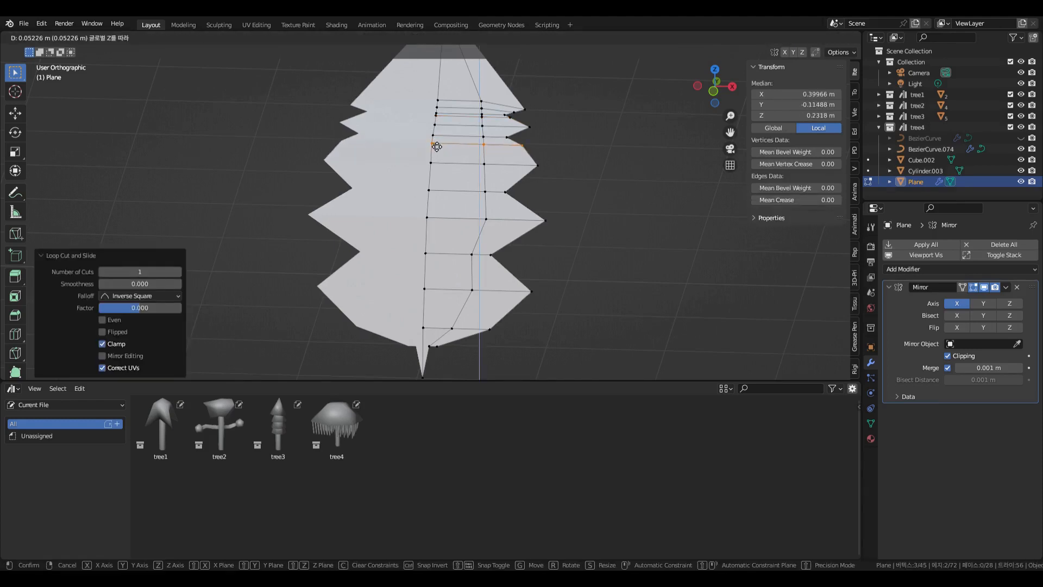
{"action": "right_click", "coordinate": [437, 147]}
{"action": "key", "text": "g"}
{"action": "key", "text": "g"}
{"action": "left_click", "coordinate": [436, 143]}
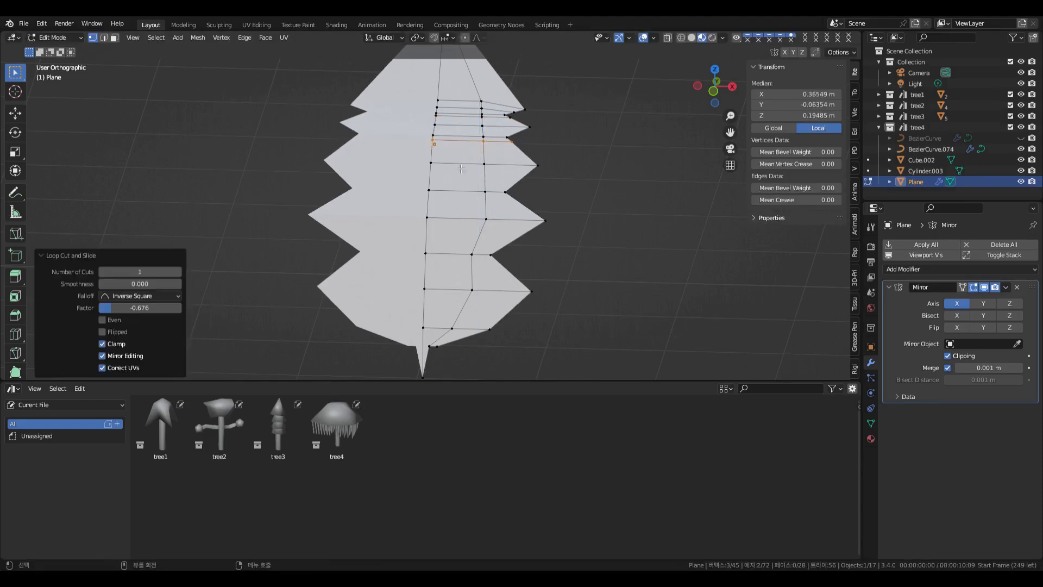
Insert a loop cut just above the third notch with a slide factor of 0.610
{"action": "key", "text": "ctrl+r"}
{"action": "left_click", "coordinate": [433, 183]}
{"action": "left_click", "coordinate": [435, 206]}
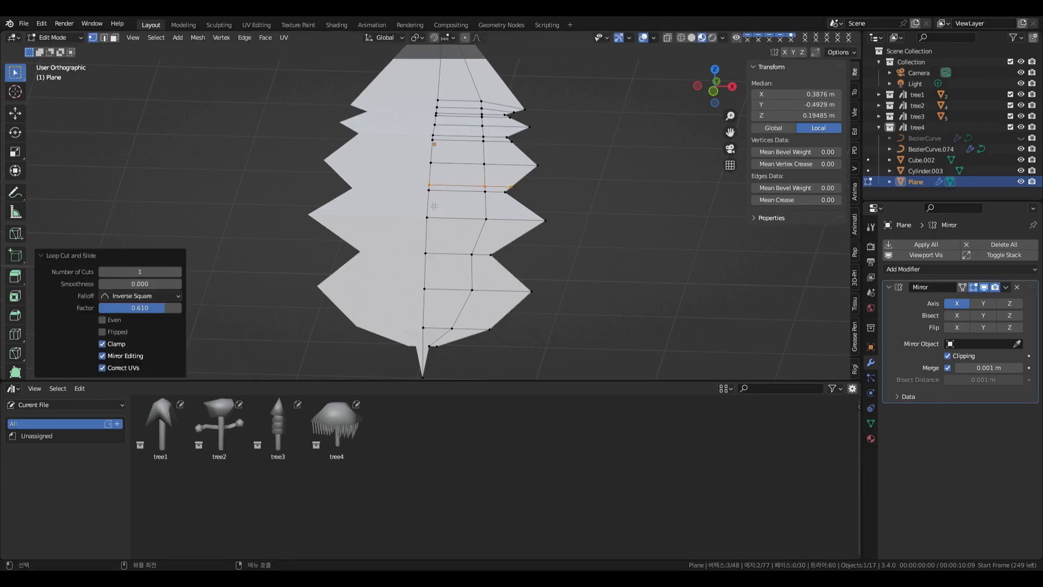
{"action": "scroll", "coordinate": [544, 238], "scroll_direction": "up", "scroll_amount": 4}
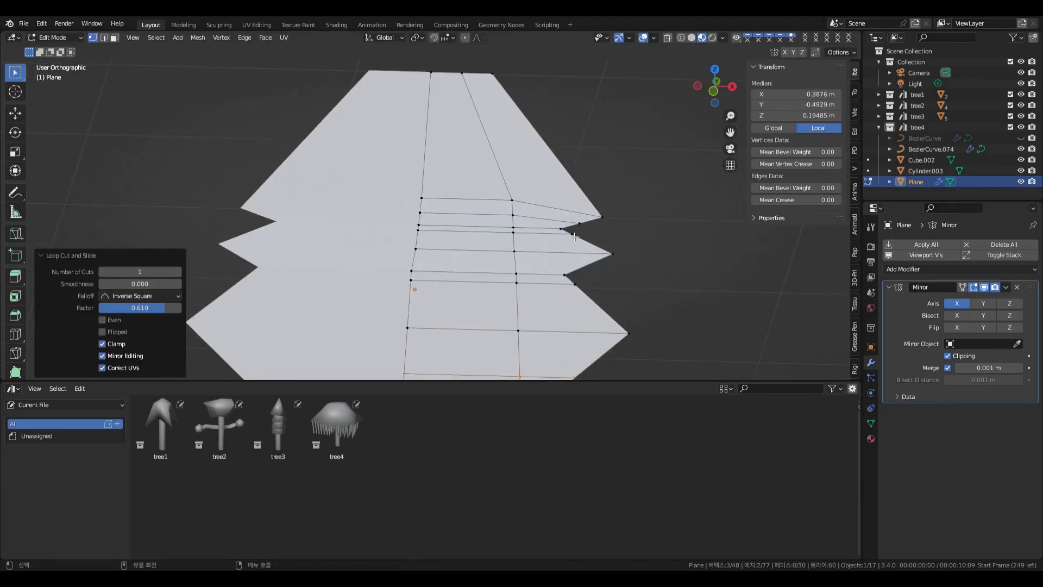
Narrow the uppermost notch by repositioning its lower edge and moving the outer corner vertex 0.02922 m along X
{"action": "left_click", "coordinate": [574, 237], "text": "alt"}
{"action": "key", "text": "g"}
{"action": "left_click", "coordinate": [618, 233]}
{"action": "left_click", "coordinate": [604, 236]}
{"action": "middle_click_drag", "start_coordinate": [650, 247], "coordinate": [640, 256]}
{"action": "key", "text": "g"}
{"action": "key", "text": "x"}
{"action": "left_click", "coordinate": [619, 261]}
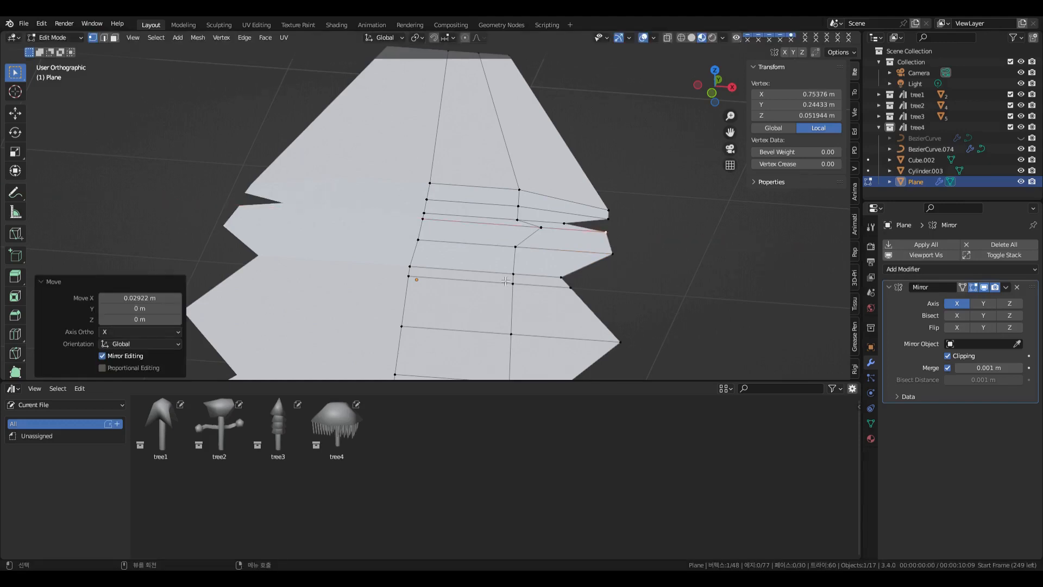
Raise the second notch's inner row by 0.07413 m along global Z
{"action": "left_click", "coordinate": [394, 264], "text": "alt"}
{"action": "key", "text": "g"}
{"action": "key", "text": "z"}
{"action": "left_click", "coordinate": [590, 265]}
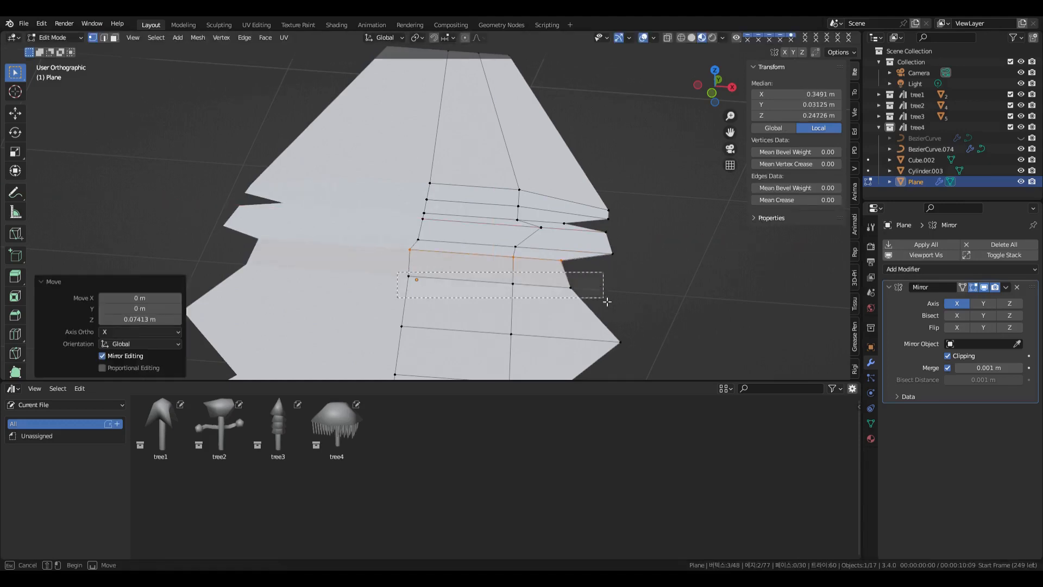
Move the outer vertex below the second notch 0.15877 m outward along X, and raise it along Z
{"action": "left_click_drag", "start_coordinate": [607, 302], "coordinate": [604, 299]}
{"action": "key", "text": "g"}
{"action": "key", "text": "x"}
{"action": "left_click", "coordinate": [629, 293]}
{"action": "key", "text": "g"}
{"action": "key", "text": "z"}
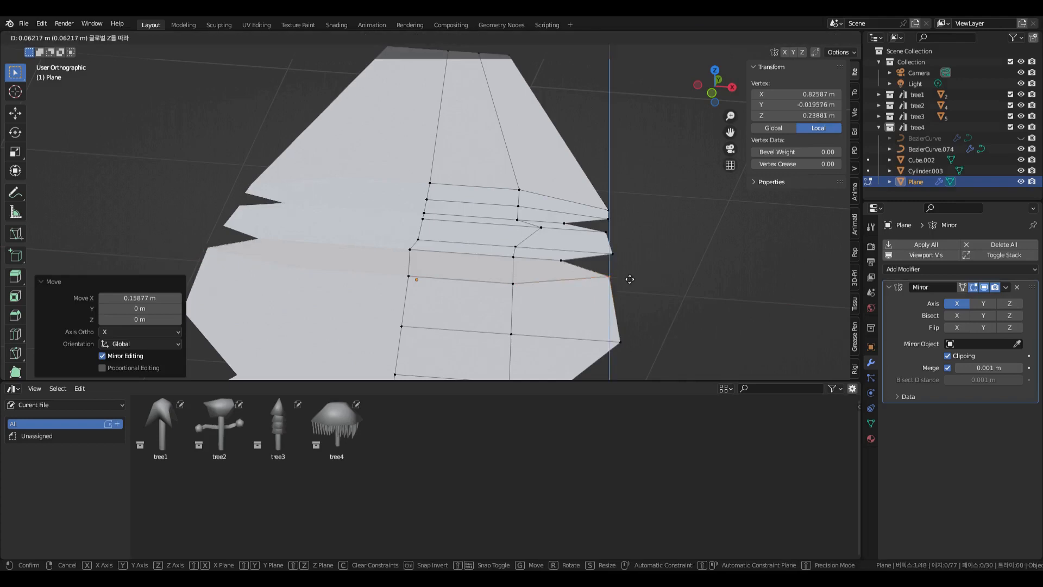
{"action": "left_click", "coordinate": [627, 271]}
Raise the tooth-tip row between the second and third notches along global Z
{"action": "scroll", "coordinate": [646, 309], "scroll_direction": "down", "scroll_amount": 2}
{"action": "middle_click_drag", "start_coordinate": [612, 311], "coordinate": [618, 240], "text": "shift"}
{"action": "left_click_drag", "start_coordinate": [538, 244], "coordinate": [585, 239]}
{"action": "key", "text": "g"}
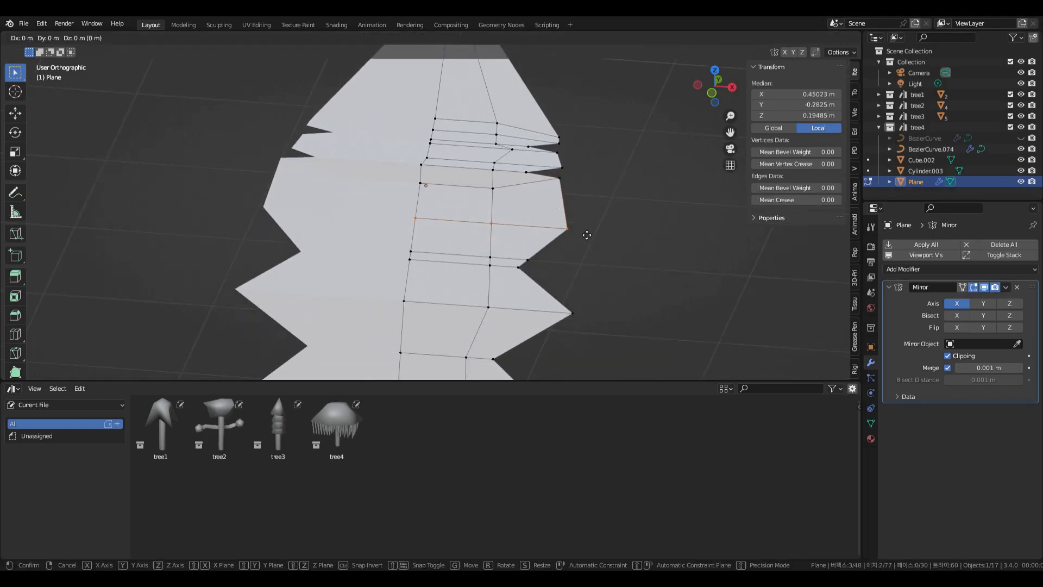
{"action": "key", "text": "z"}
{"action": "left_click", "coordinate": [586, 217]}
Move the outer vertex just above the third notch outward along X to square off the segment
{"action": "left_click_drag", "start_coordinate": [401, 242], "coordinate": [541, 263]}
{"action": "key", "text": "g"}
{"action": "key", "text": "x"}
{"action": "left_click", "coordinate": [583, 331]}
Add a loop cut just below the third notch and slide it up close to the notch's inner row
{"action": "left_click", "coordinate": [406, 277]}
{"action": "key", "text": "alt+a"}
{"action": "left_click", "coordinate": [445, 281]}
{"action": "left_click", "coordinate": [422, 283]}
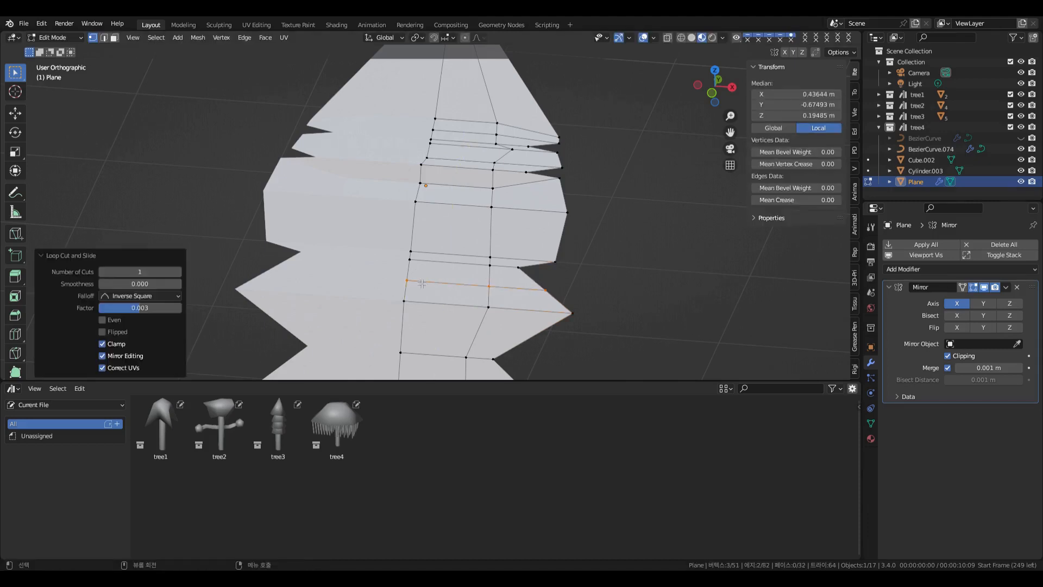
{"action": "key", "text": "g"}
{"action": "key", "text": "g"}
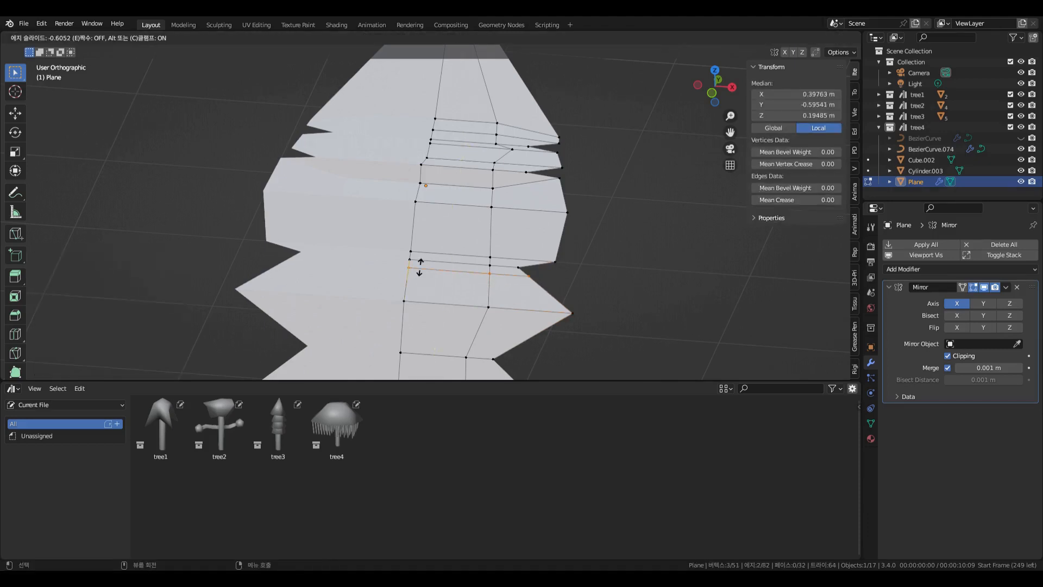
{"action": "left_click", "coordinate": [420, 267]}
{"action": "right_click", "coordinate": [420, 267]}
Move the outer vertex just below the third notch 0.16692 m outward along X to narrow the notch
{"action": "left_click", "coordinate": [587, 274]}
{"action": "left_click", "coordinate": [530, 277]}
{"action": "key", "text": "g"}
{"action": "key", "text": "x"}
{"action": "left_click", "coordinate": [573, 299]}
{"action": "middle_click_drag", "start_coordinate": [580, 358], "coordinate": [572, 272], "text": "shift"}
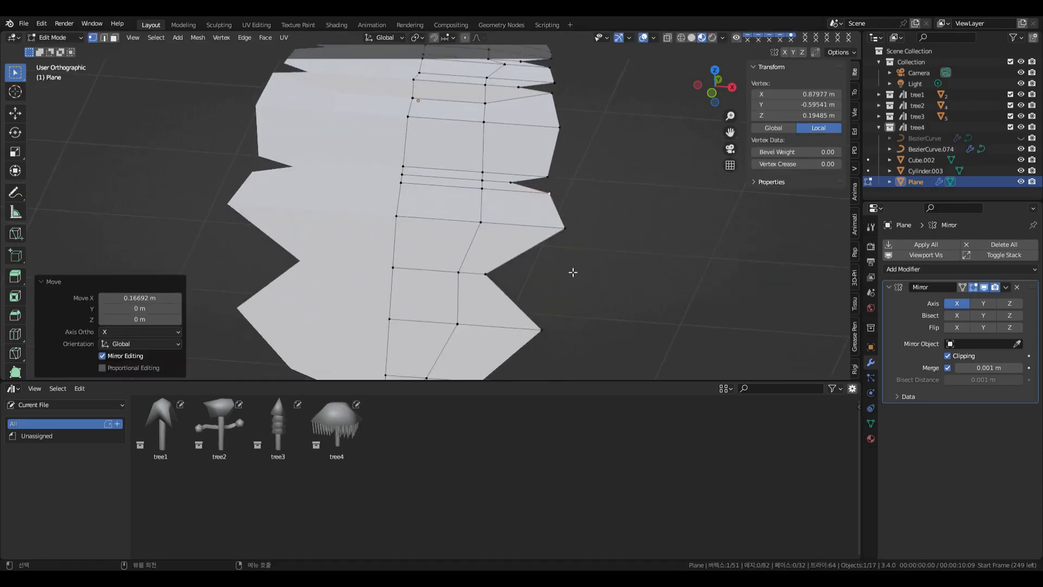
Add a loop cut just above the fourth notch, close to the notch's inner row
{"action": "left_click", "coordinate": [399, 248]}
{"action": "left_click", "coordinate": [401, 248]}
{"action": "key", "text": "ctrl+z"}
{"action": "key", "text": "ctrl+r"}
{"action": "left_click", "coordinate": [407, 250]}
{"action": "left_click", "coordinate": [403, 263]}
Move the outer vertex just above the fourth notch 0.29154 m outward along X
{"action": "left_click", "coordinate": [501, 269]}
{"action": "key", "text": "g"}
{"action": "key", "text": "x"}
{"action": "left_click", "coordinate": [560, 313]}
{"action": "middle_click_drag", "start_coordinate": [421, 302], "coordinate": [420, 234], "text": "shift"}
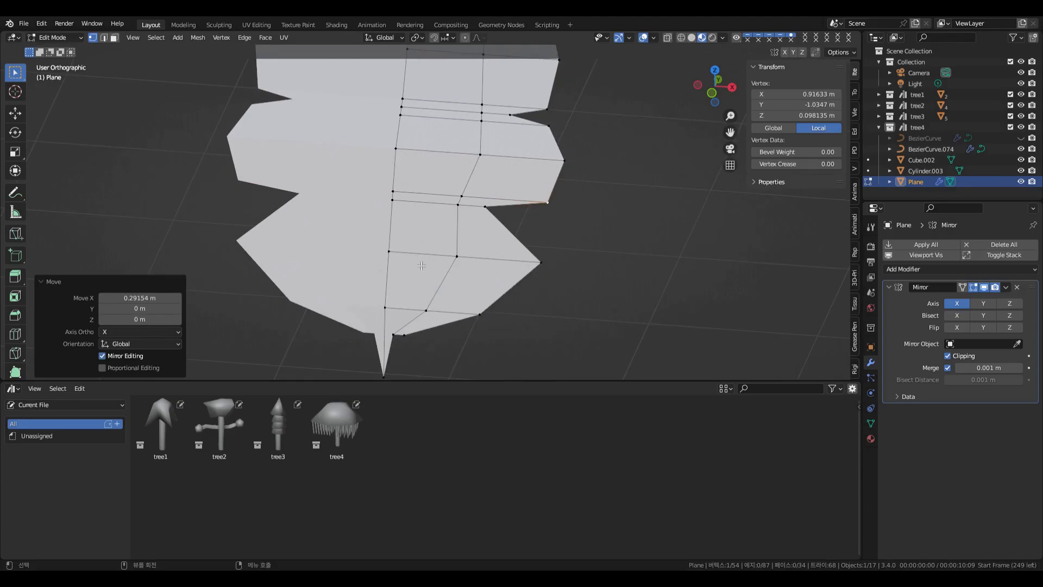
Add a loop cut just below the fourth notch, close to the notch's inner row
{"action": "key", "text": "ctrl+r"}
{"action": "left_click", "coordinate": [418, 232]}
{"action": "left_click", "coordinate": [414, 227]}
{"action": "key", "text": "ctrl+z"}
{"action": "left_click", "coordinate": [413, 228]}
{"action": "left_click", "coordinate": [416, 215]}
Move the outer vertex just below the fourth notch outward along X to square off the lowest segment
{"action": "left_click", "coordinate": [500, 222]}
{"action": "key", "text": "g"}
{"action": "key", "text": "x"}
{"action": "left_click", "coordinate": [627, 232]}
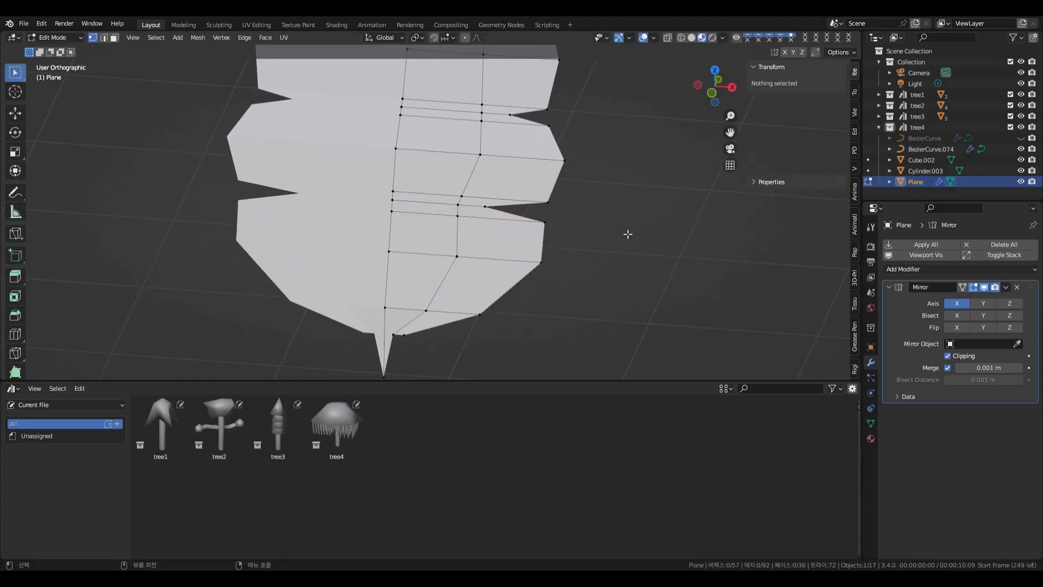
{"action": "left_click", "coordinate": [626, 232]}
Raise the vertex at the leaf's pointed lower tip along global Z to shorten the spike
{"action": "scroll", "coordinate": [597, 212], "scroll_direction": "down", "scroll_amount": 5}
{"action": "middle_click_drag", "start_coordinate": [568, 188], "coordinate": [557, 158]}
{"action": "scroll", "coordinate": [478, 245], "scroll_direction": "up", "scroll_amount": 3}
{"action": "left_click", "coordinate": [416, 311]}
{"action": "key", "text": "g"}
{"action": "key", "text": "x"}
{"action": "right_click", "coordinate": [427, 311]}
{"action": "key", "text": "g"}
{"action": "key", "text": "z"}
{"action": "left_click", "coordinate": [424, 282]}
{"action": "left_click", "coordinate": [488, 281]}
Add a Solidify modifier to the leaf with a thickness of 0.05 m
{"action": "middle_click_drag", "start_coordinate": [489, 282], "coordinate": [544, 151]}
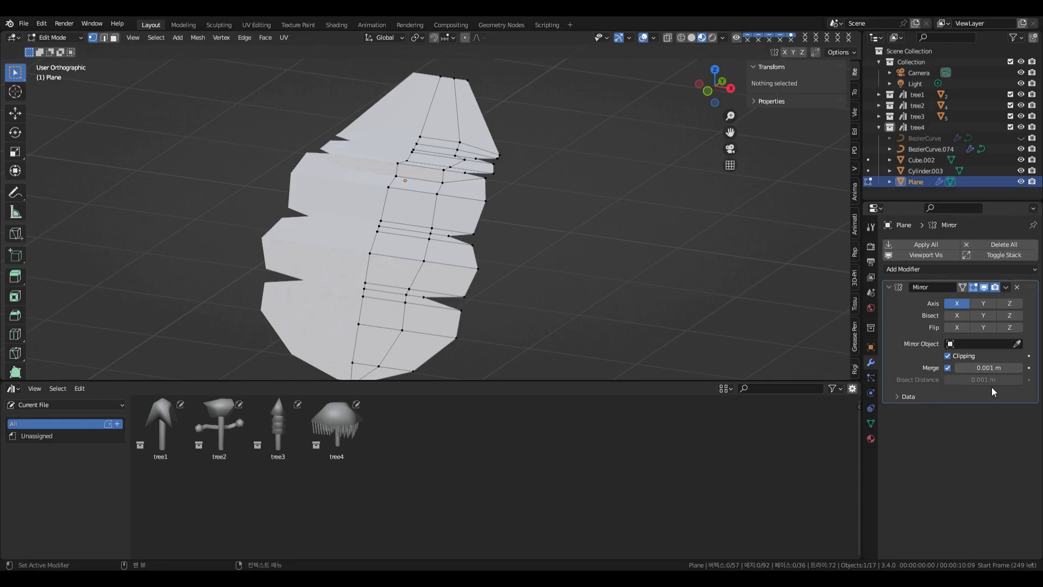
{"action": "left_click", "coordinate": [962, 270]}
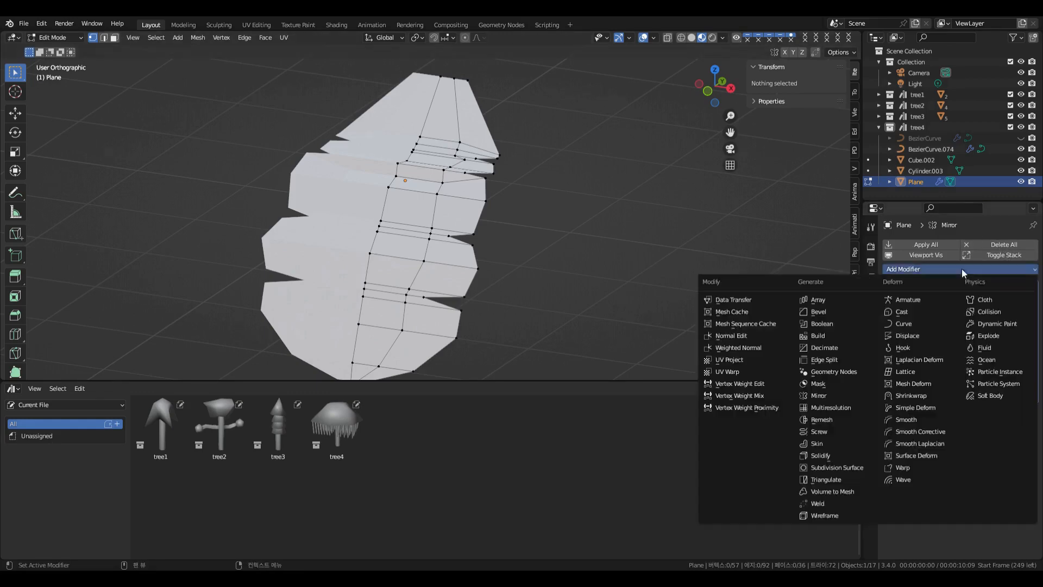
{"action": "left_click", "coordinate": [820, 455]}
{"action": "mouse_move", "coordinate": [621, 248]}
{"action": "middle_mouse_down"}
{"action": "mouse_move", "coordinate": [577, 250]}
{"action": "mouse_move", "coordinate": [625, 239]}
{"action": "middle_mouse_up"}
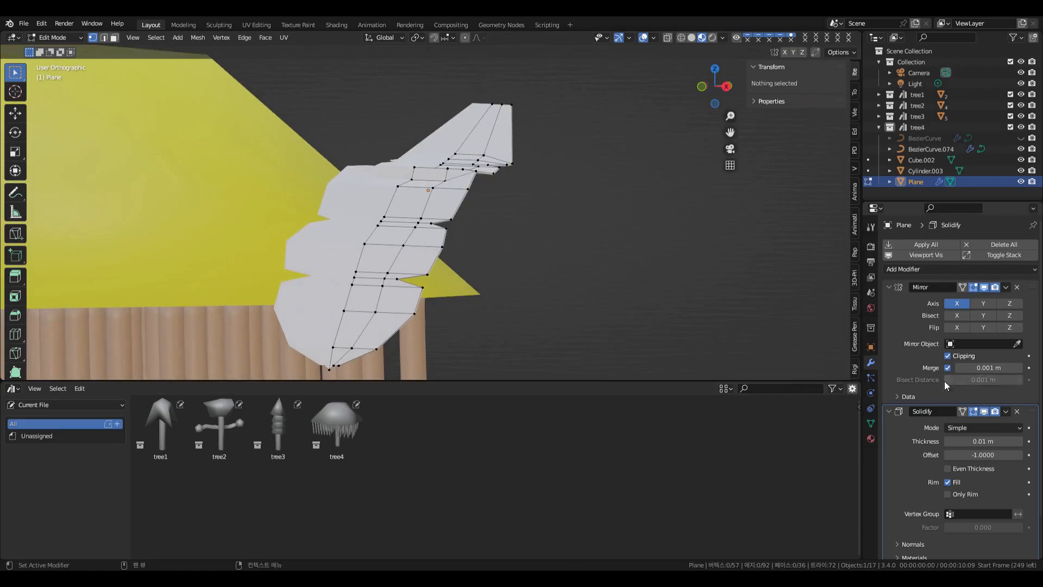
{"action": "scroll", "coordinate": [944, 380], "scroll_direction": "down", "scroll_amount": 2}
{"action": "scroll", "coordinate": [646, 326], "scroll_direction": "down", "scroll_amount": 5}
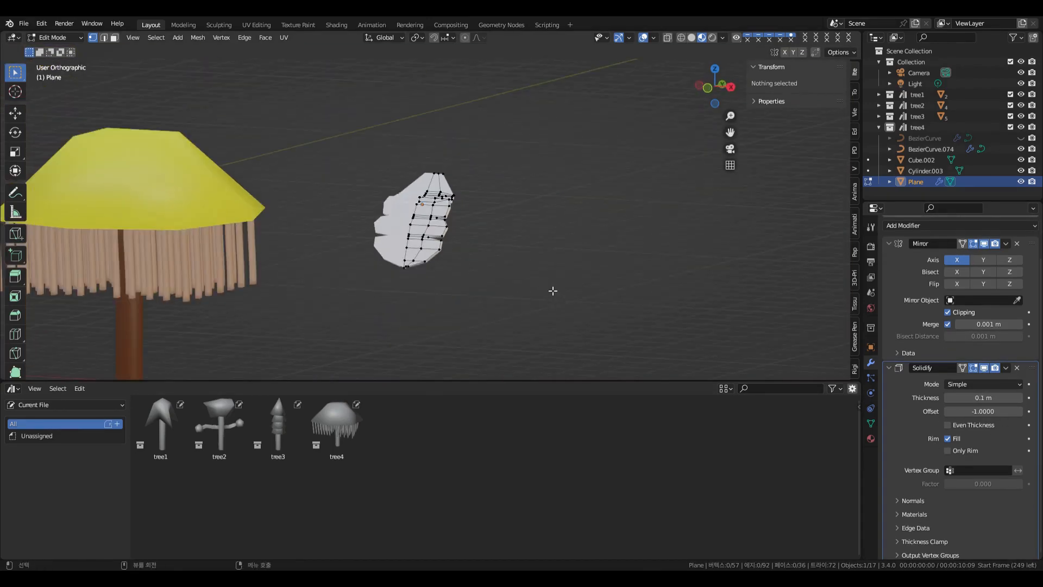
{"action": "left_click", "coordinate": [949, 398]}
{"action": "middle_click_drag", "start_coordinate": [679, 337], "coordinate": [641, 336]}
Box-select the vertices of the leaf's upper end in Edit Mode and raise them along global Z
{"action": "key", "text": "Tab"}
{"action": "left_click", "coordinate": [163, 38]}
{"action": "left_click", "coordinate": [208, 276]}
{"action": "middle_click_drag", "start_coordinate": [578, 280], "coordinate": [489, 202]}
{"action": "key", "text": "Tab"}
{"action": "scroll", "coordinate": [500, 208], "scroll_direction": "up", "scroll_amount": 4}
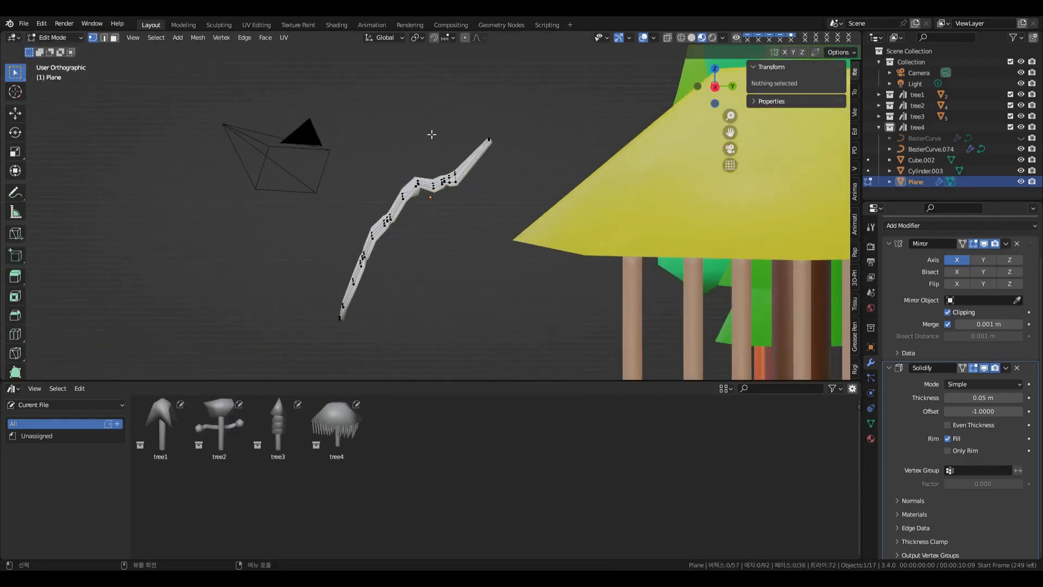
{"action": "left_click_drag", "start_coordinate": [431, 132], "coordinate": [495, 195]}
{"action": "key", "text": "g"}
{"action": "key", "text": "z"}
{"action": "left_click", "coordinate": [492, 170]}
Raise the vertex rows at the kink near the leaf's upper end slightly along global Z
{"action": "left_click_drag", "start_coordinate": [449, 126], "coordinate": [467, 196]}
{"action": "key", "text": "g"}
{"action": "key", "text": "z"}
{"action": "left_click", "coordinate": [468, 193]}
{"action": "left_click", "coordinate": [470, 196]}
Return to Object Mode and unhide the hidden parts of the palm tree
{"action": "middle_click_drag", "start_coordinate": [471, 196], "coordinate": [569, 219]}
{"action": "scroll", "coordinate": [548, 223], "scroll_direction": "down", "scroll_amount": 4}
{"action": "left_click", "coordinate": [50, 50]}
{"action": "key", "text": "alt+h"}
{"action": "left_click", "coordinate": [548, 212]}
Give the leaf a new material with a dark green base color
{"action": "left_click", "coordinate": [435, 225]}
{"action": "left_click", "coordinate": [870, 438]}
{"action": "left_click", "coordinate": [944, 294]}
{"action": "left_click", "coordinate": [961, 406]}
{"action": "scroll", "coordinate": [618, 284], "scroll_direction": "down", "scroll_amount": 4}
{"action": "scroll", "coordinate": [581, 267], "scroll_direction": "up", "scroll_amount": 2}
{"action": "scroll", "coordinate": [581, 266], "scroll_direction": "up", "scroll_amount": 2}
{"action": "left_click", "coordinate": [967, 406]}
{"action": "left_click_drag", "start_coordinate": [1014, 259], "coordinate": [1015, 308]}
{"action": "left_click", "coordinate": [586, 238]}
Duplicate the leaf along X toward the right branch and shift the copy along Y
{"action": "middle_click_drag", "start_coordinate": [586, 238], "coordinate": [465, 216]}
{"action": "left_click", "coordinate": [437, 217]}
{"action": "key", "text": "shift+d"}
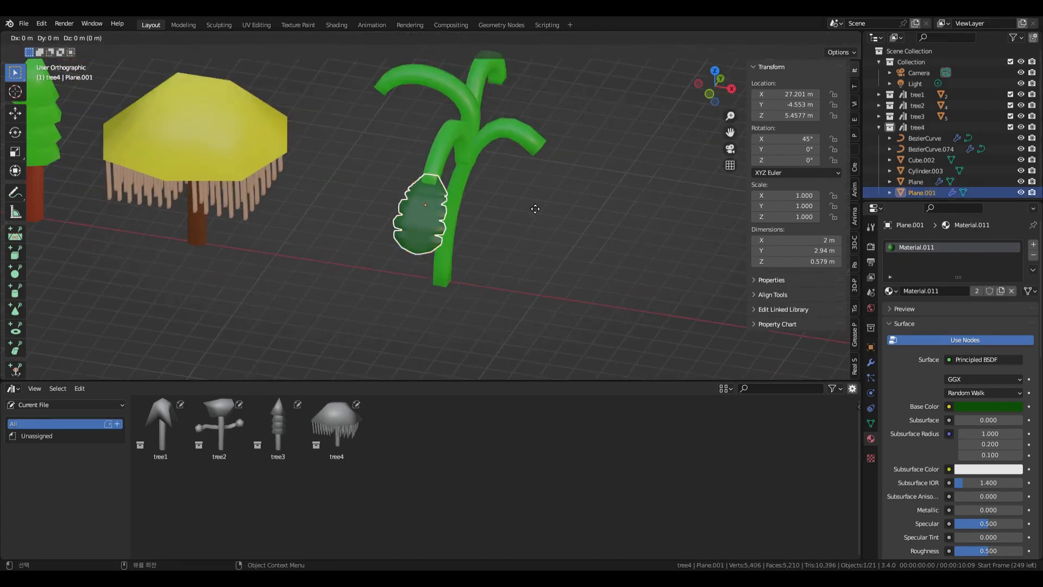
{"action": "key", "text": "x"}
{"action": "left_click", "coordinate": [620, 234]}
{"action": "key", "text": "g"}
{"action": "key", "text": "y"}
{"action": "left_click", "coordinate": [643, 200]}
{"action": "middle_click_drag", "start_coordinate": [643, 199], "coordinate": [673, 191]}
Rotate the leaf copy 90° about Z and seat it at the right branch's end along Y and Z
{"action": "key", "text": "g"}
{"action": "left_click", "coordinate": [610, 207]}
{"action": "type", "text": "rz90"}
{"action": "key", "text": "Return"}
{"action": "key", "text": "g"}
{"action": "key", "text": "y"}
{"action": "left_click", "coordinate": [650, 187]}
{"action": "key", "text": "g"}
{"action": "key", "text": "z"}
{"action": "left_click", "coordinate": [657, 172]}
Duplicate the right branch's leaf along X to the left branch and raise the copy along Z
{"action": "key", "text": "shift+d"}
{"action": "key", "text": "x"}
{"action": "left_click", "coordinate": [439, 209]}
{"action": "key", "text": "g"}
{"action": "key", "text": "z"}
{"action": "left_click", "coordinate": [455, 163]}
Rotate the left branch's leaf to face outward and shift it along X onto the branch end
{"action": "middle_click_drag", "start_coordinate": [455, 162], "coordinate": [501, 238]}
{"action": "key", "text": "r"}
{"action": "key", "text": "Return"}
{"action": "key", "text": "g"}
{"action": "key", "text": "x"}
{"action": "left_click", "coordinate": [435, 162]}
Duplicate the front leaf along Y toward the rear branch, with the copy turned to 180° about Z
{"action": "left_click", "coordinate": [289, 276]}
{"action": "key", "text": "shift+d"}
{"action": "key", "text": "y"}
{"action": "key", "text": "Return"}
Seat the rear leaf copy at its branch end by moving it along Y and 0.42771 m up along Z
{"action": "middle_click_drag", "start_coordinate": [485, 256], "coordinate": [624, 265]}
{"action": "key", "text": "g"}
{"action": "key", "text": "y"}
{"action": "left_click", "coordinate": [553, 256]}
{"action": "key", "text": "g"}
{"action": "key", "text": "z"}
{"action": "left_click", "coordinate": [553, 247]}
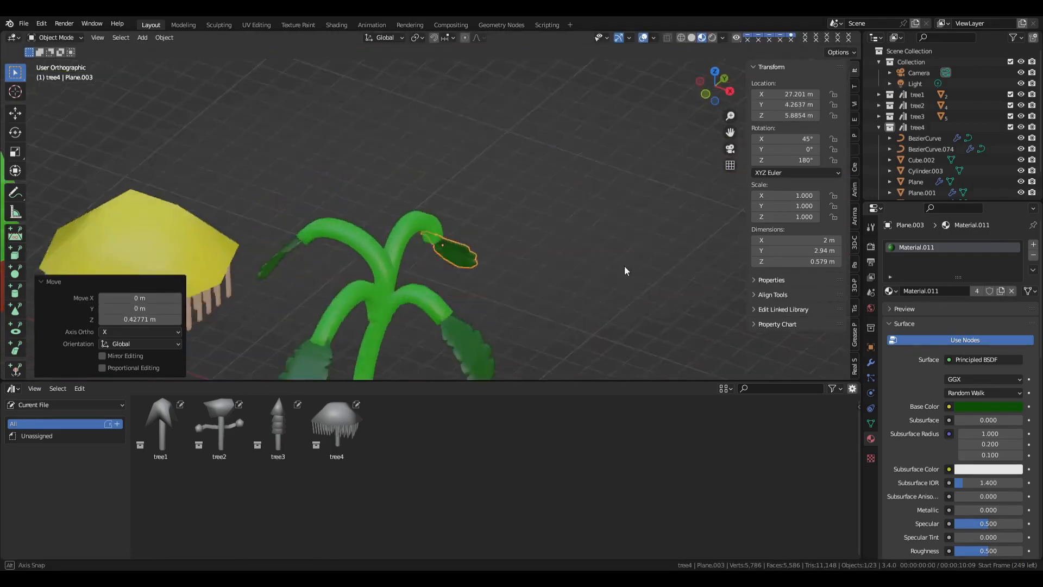
{"action": "scroll", "coordinate": [598, 256], "scroll_direction": "down", "scroll_amount": 4}
{"action": "left_click", "coordinate": [543, 231]}
{"action": "middle_click_drag", "start_coordinate": [543, 230], "coordinate": [529, 278]}
{"action": "scroll", "coordinate": [530, 292], "scroll_direction": "up", "scroll_amount": 2}
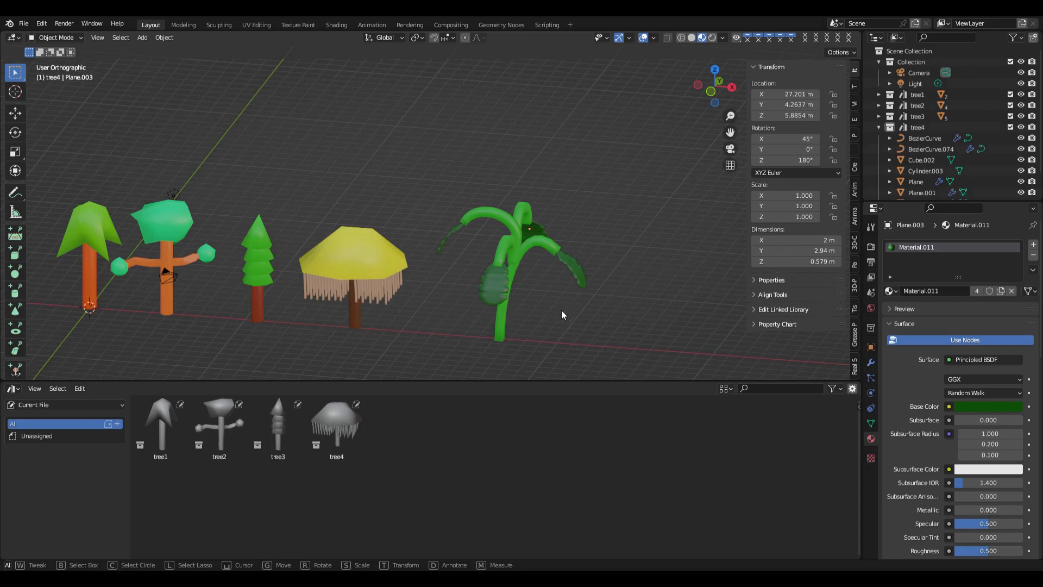
Scale the palm tree's front leaf up uniformly to 1.754
{"action": "middle_click_drag", "start_coordinate": [559, 324], "coordinate": [525, 294]}
{"action": "left_click", "coordinate": [505, 282]}
{"action": "key", "text": "s"}
{"action": "left_click", "coordinate": [534, 293]}
{"action": "left_click", "coordinate": [537, 297]}
Enlarge the leaf on the palm's right branch and raise it slightly along Z to fit the branch
{"action": "left_click", "coordinate": [601, 294]}
{"action": "key", "text": "s"}
{"action": "left_click", "coordinate": [615, 296]}
{"action": "key", "text": "g"}
{"action": "key", "text": "z"}
{"action": "left_click", "coordinate": [615, 293]}
{"action": "middle_click_drag", "start_coordinate": [615, 293], "coordinate": [590, 273]}
Enlarge the leaf on the palm's left branch and move it up along Z onto the branch
{"action": "left_click", "coordinate": [512, 305]}
{"action": "key", "text": "s"}
{"action": "left_click", "coordinate": [517, 310]}
{"action": "key", "text": "g"}
{"action": "key", "text": "z"}
{"action": "left_click", "coordinate": [517, 301]}
{"action": "middle_click_drag", "start_coordinate": [517, 301], "coordinate": [603, 305]}
Scale the palm's rear leaf up to 1.925, raise it along Z to 6.4189 m, and deselect it
{"action": "left_click", "coordinate": [414, 327]}
{"action": "key", "text": "s"}
{"action": "left_click", "coordinate": [419, 329]}
{"action": "key", "text": "g"}
{"action": "key", "text": "z"}
{"action": "left_click", "coordinate": [419, 321]}
{"action": "middle_click_drag", "start_coordinate": [418, 304], "coordinate": [509, 288]}
{"action": "left_click", "coordinate": [537, 315]}
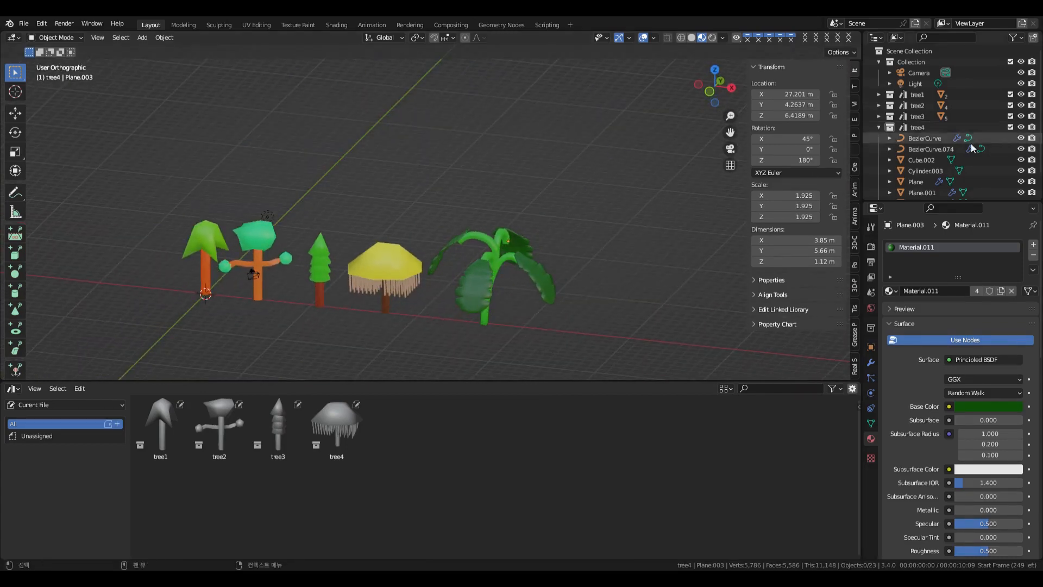
Add a new collection named tree5 for the palm tree
{"action": "scroll", "coordinate": [972, 148], "scroll_direction": "down", "scroll_amount": 2}
{"action": "left_click", "coordinate": [500, 265]}
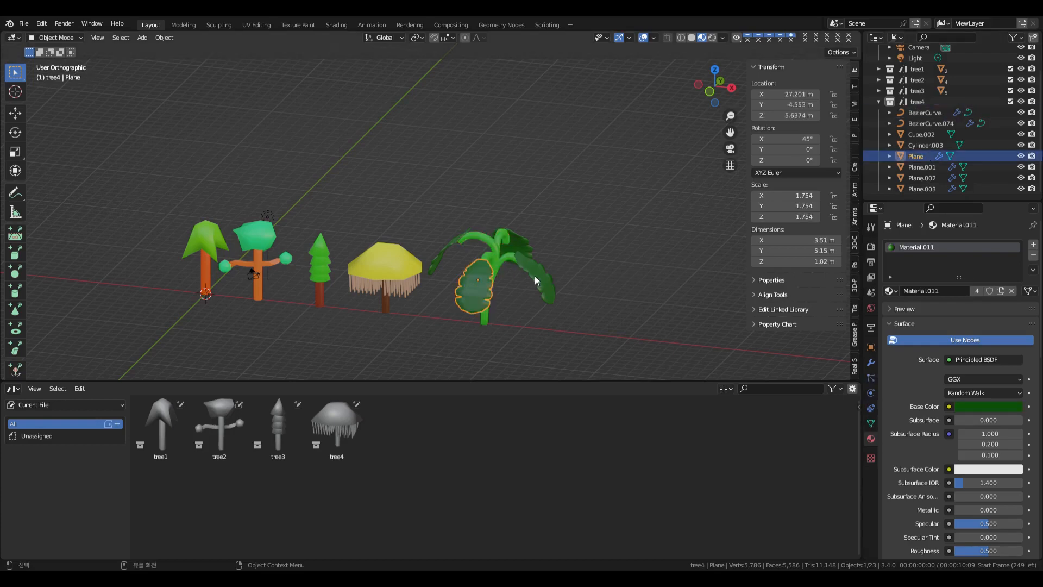
{"action": "left_click", "coordinate": [499, 267]}
{"action": "scroll", "coordinate": [994, 65], "scroll_direction": "up", "scroll_amount": 2}
{"action": "left_click", "coordinate": [1017, 47]}
{"action": "left_click", "coordinate": [1033, 38]}
Move the palm's BezierCurve and its four leaf planes, Plane through Plane.003, from tree4 into the tree5 collection
{"action": "scroll", "coordinate": [947, 139], "scroll_direction": "down", "scroll_amount": 3}
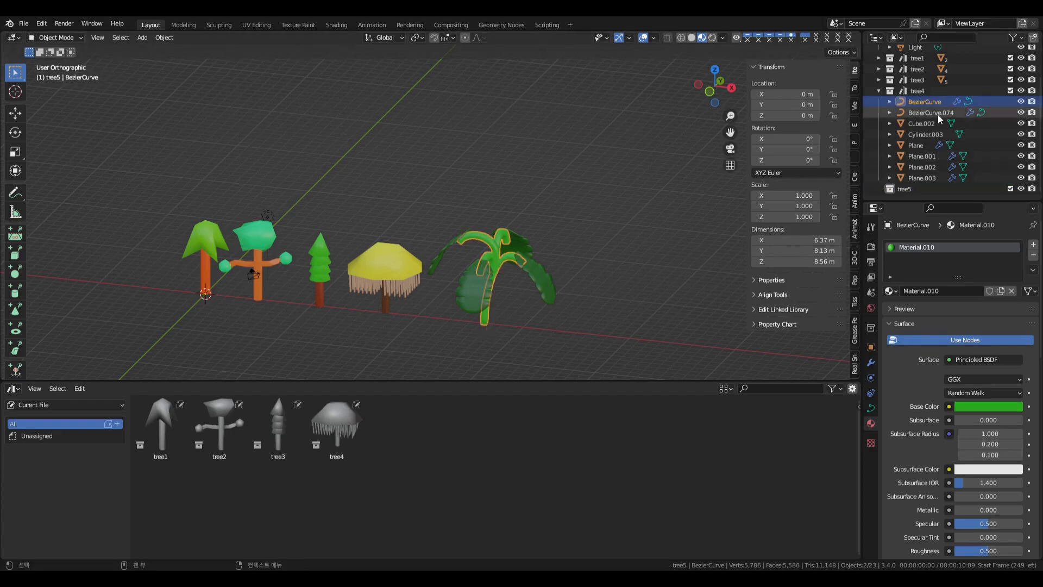
{"action": "left_click", "coordinate": [923, 145], "text": "ctrl"}
{"action": "left_click", "coordinate": [924, 156], "text": "ctrl"}
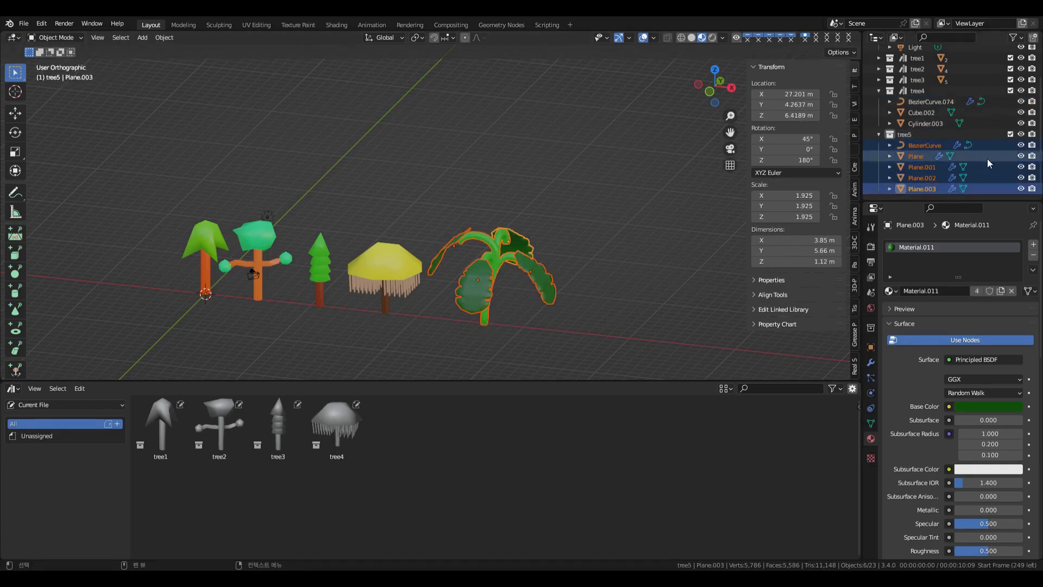
Deselect the palm tree and save the tree.blend file
{"action": "left_click", "coordinate": [588, 307]}
{"action": "middle_click_drag", "start_coordinate": [588, 308], "coordinate": [608, 301]}
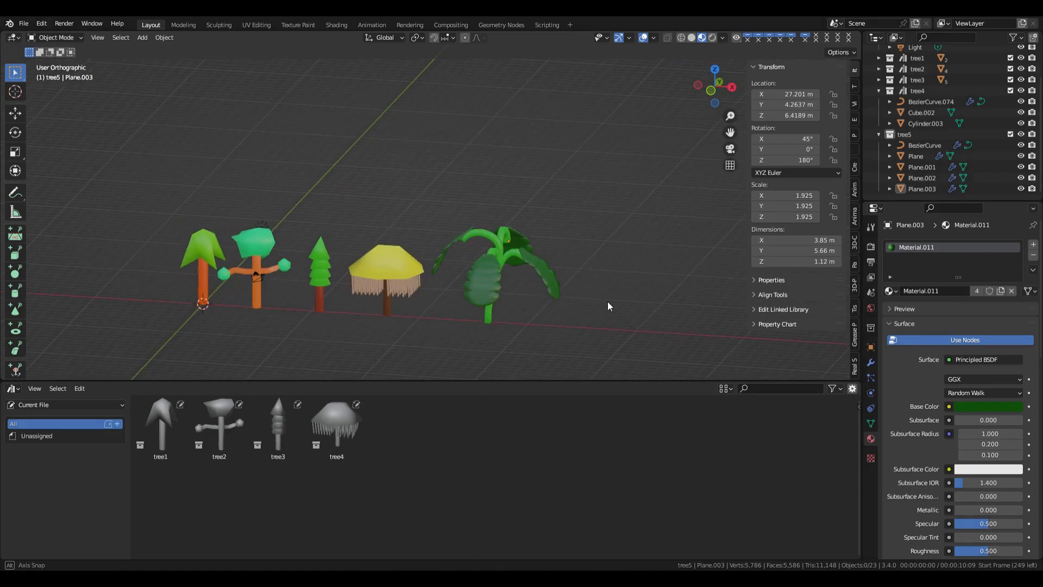
{"action": "left_click", "coordinate": [23, 24]}
{"action": "left_click", "coordinate": [41, 114]}
Mark the tree5 collection as an asset and save the file again
{"action": "right_click", "coordinate": [906, 140]}
{"action": "left_click", "coordinate": [848, 250]}
{"action": "left_click", "coordinate": [23, 24]}
{"action": "left_click", "coordinate": [40, 114]}
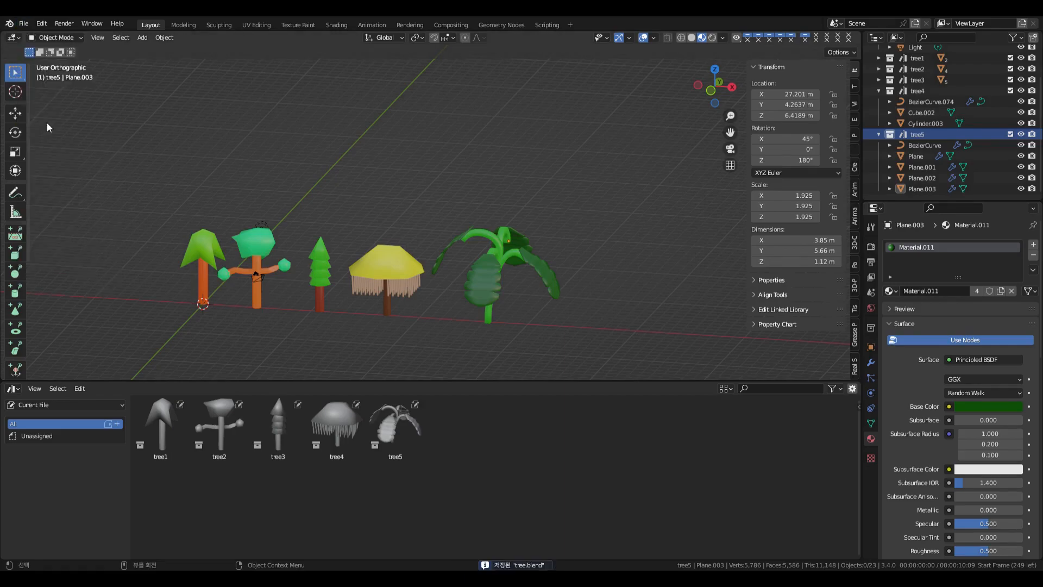